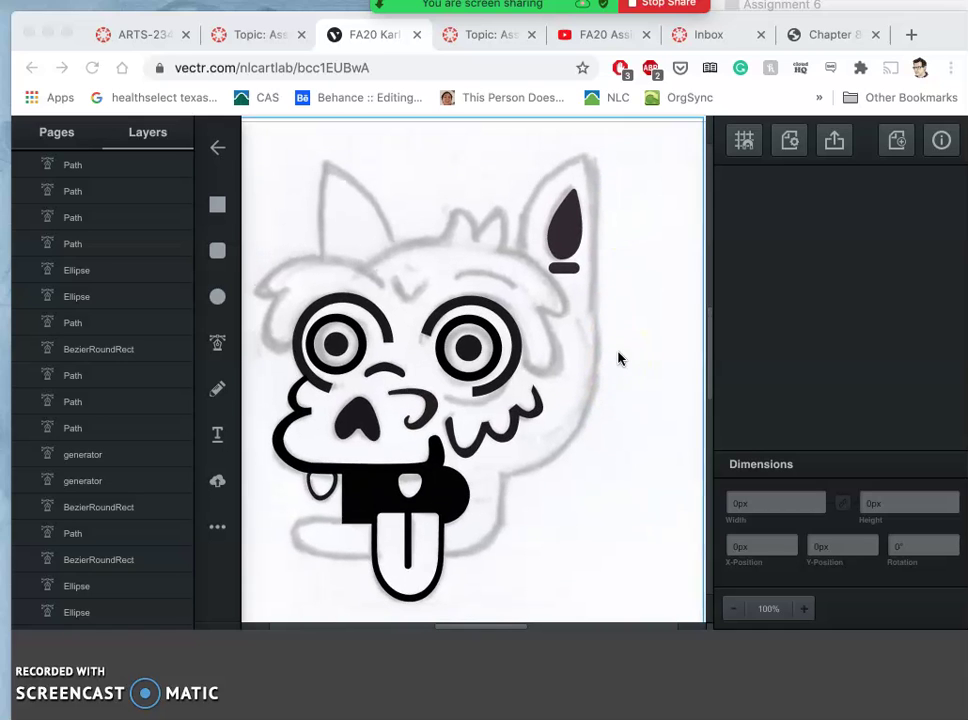
Step: Start a Pen path beside the left eye and trace the drooping fur tuft outward along the sketch's left side
scroll(618, 357, down, 1)
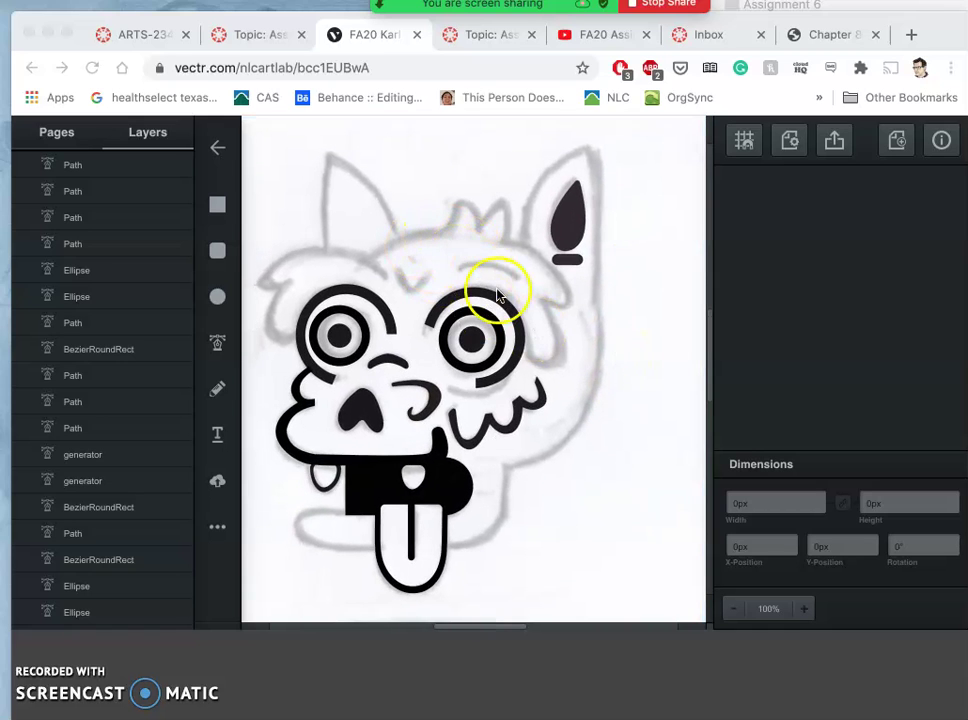
mouse_move(491, 277)
mouse_down()
mouse_move(443, 205)
mouse_move(419, 224)
mouse_up()
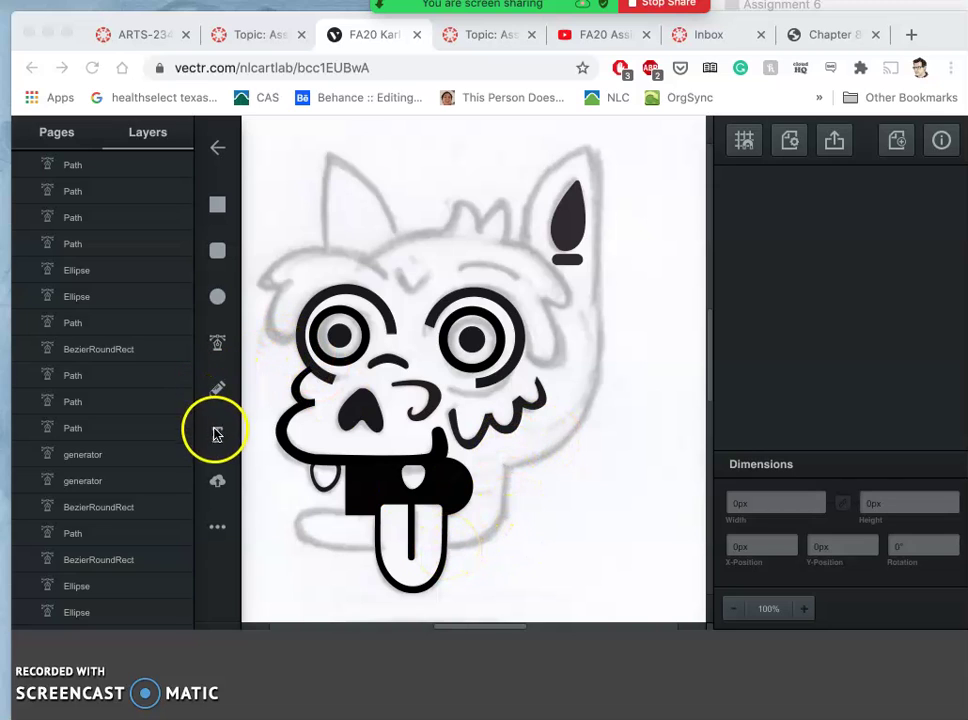
click(220, 350)
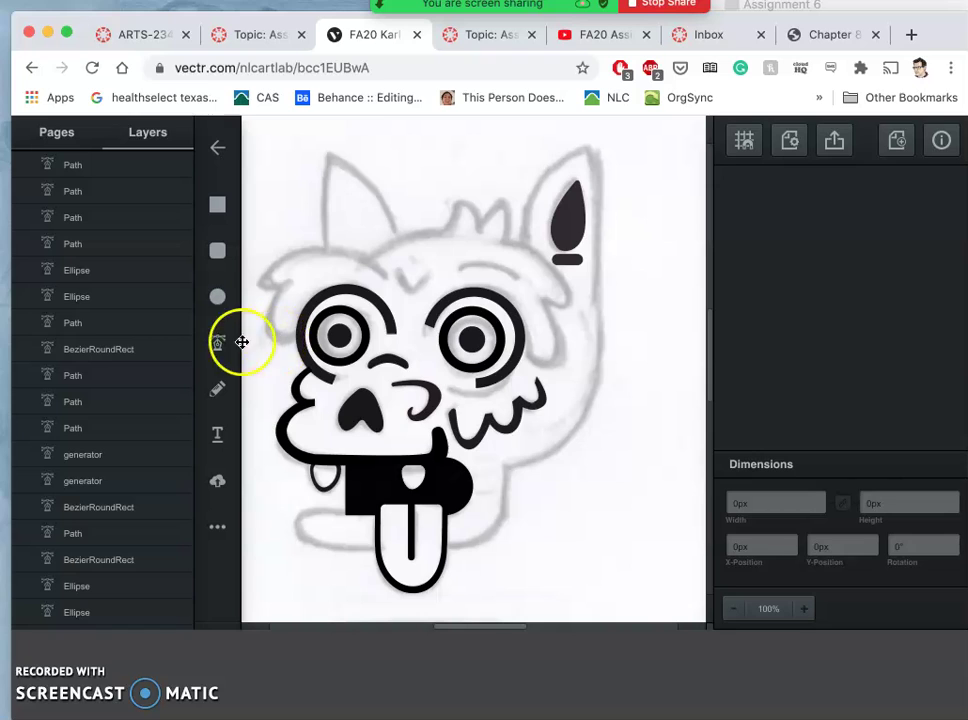
click(300, 342)
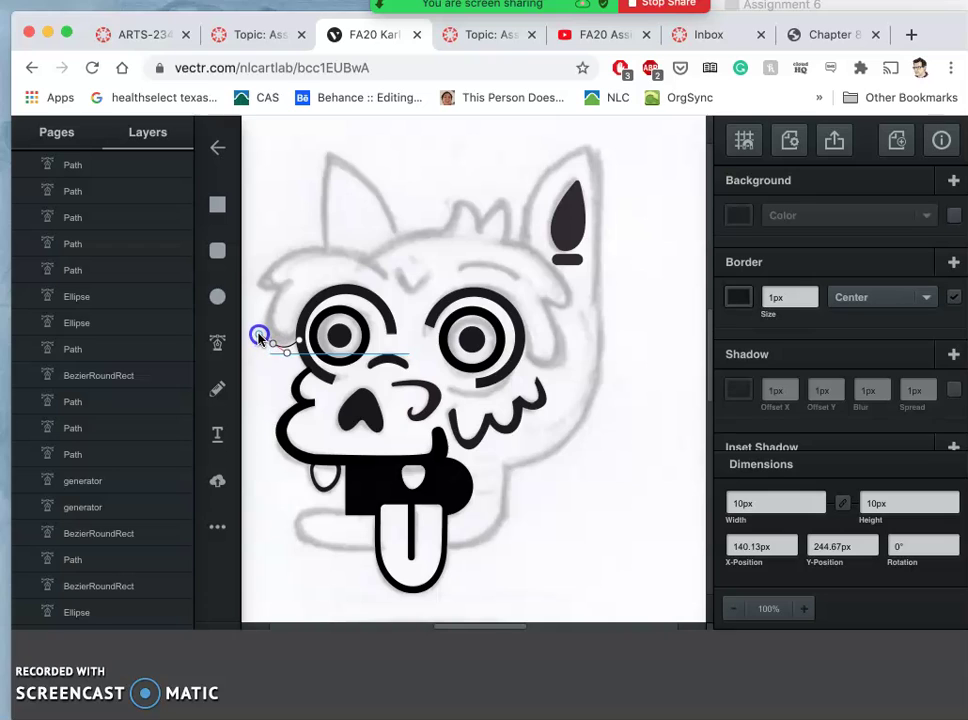
click(276, 292)
drag(257, 291, 254, 277)
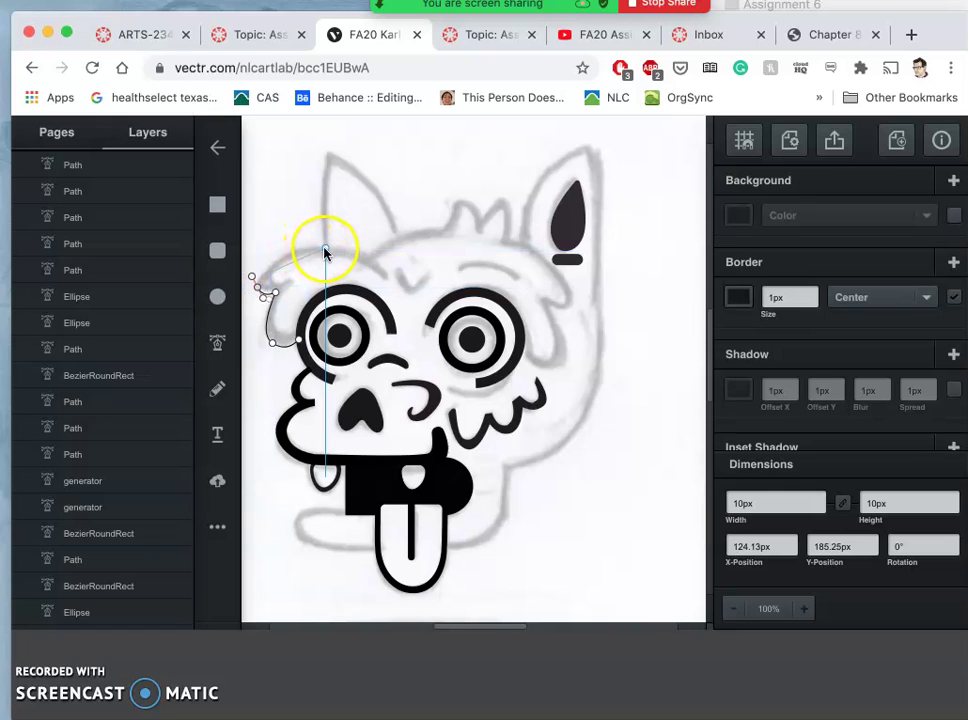
Step: Continue the path over the left brow and around the left ear, placing curved points at its base and tip
drag(324, 252, 356, 260)
drag(330, 162, 330, 155)
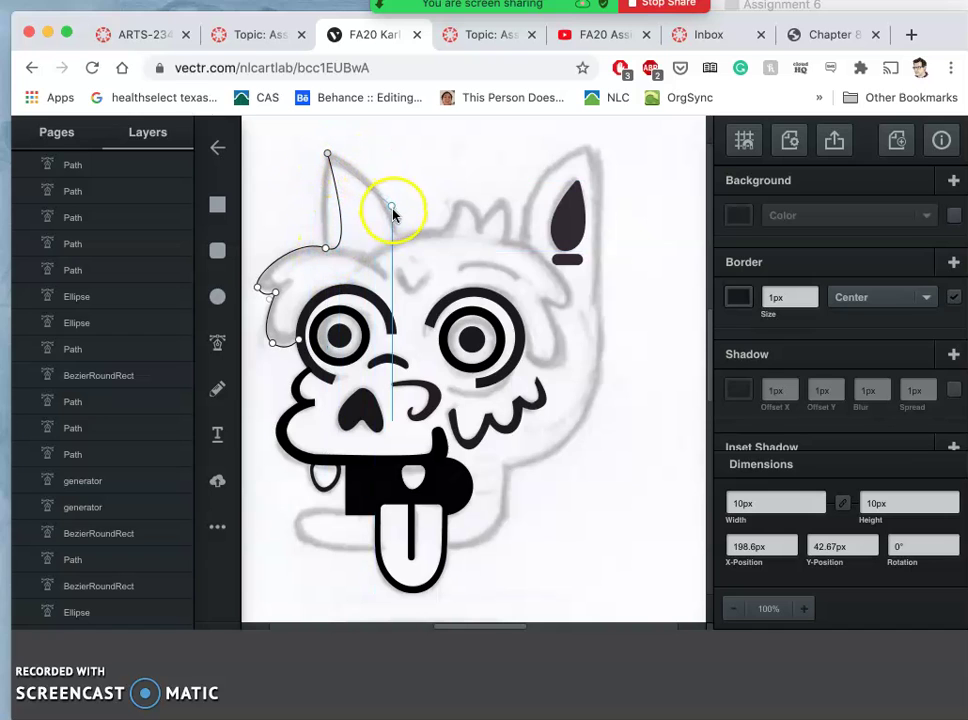
click(399, 237)
drag(400, 245, 405, 298)
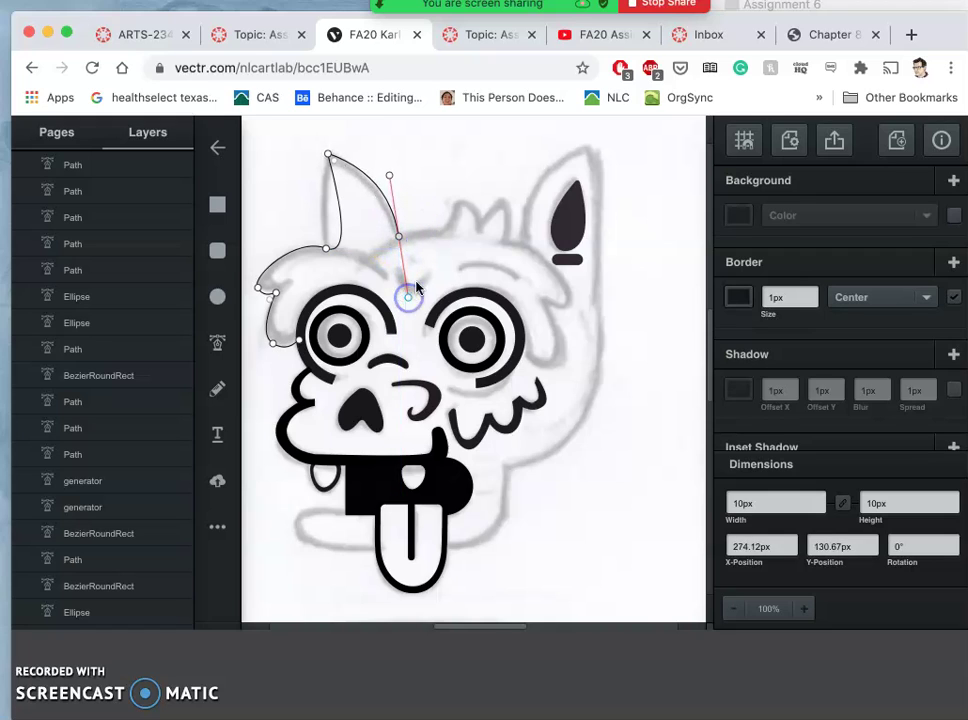
Step: Extend the path across the top of the head and trace the two-pointed hair tuft between the ears
click(443, 238)
drag(443, 238, 445, 227)
click(454, 205)
drag(481, 224, 487, 244)
click(501, 205)
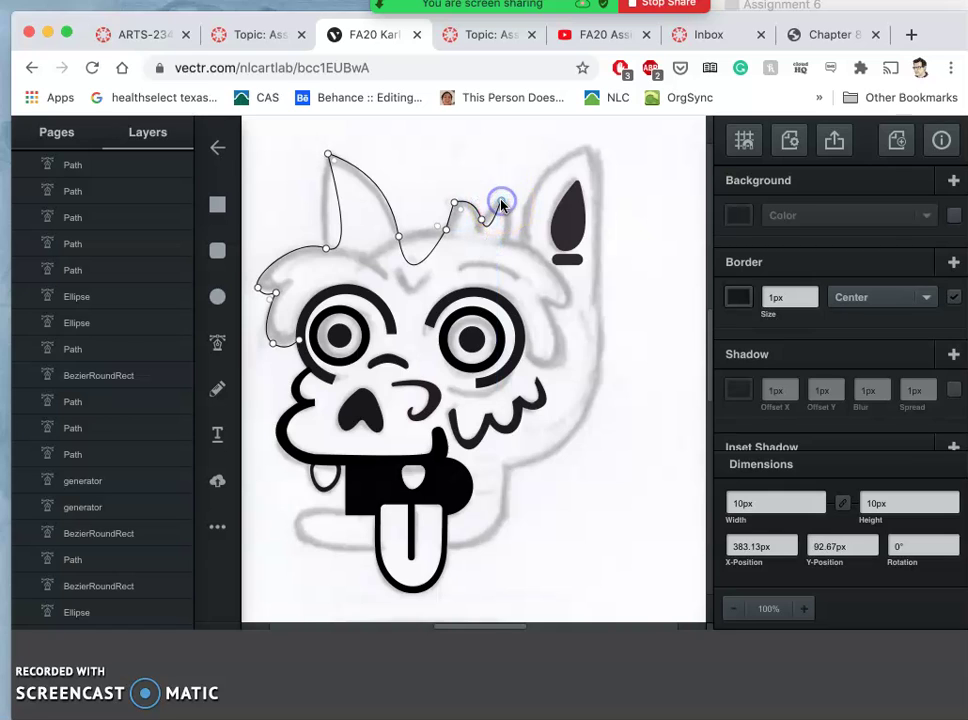
drag(509, 243, 504, 277)
Step: Trace the right ear, the back of the head and the curved cheek down to the top of the neck
click(520, 244)
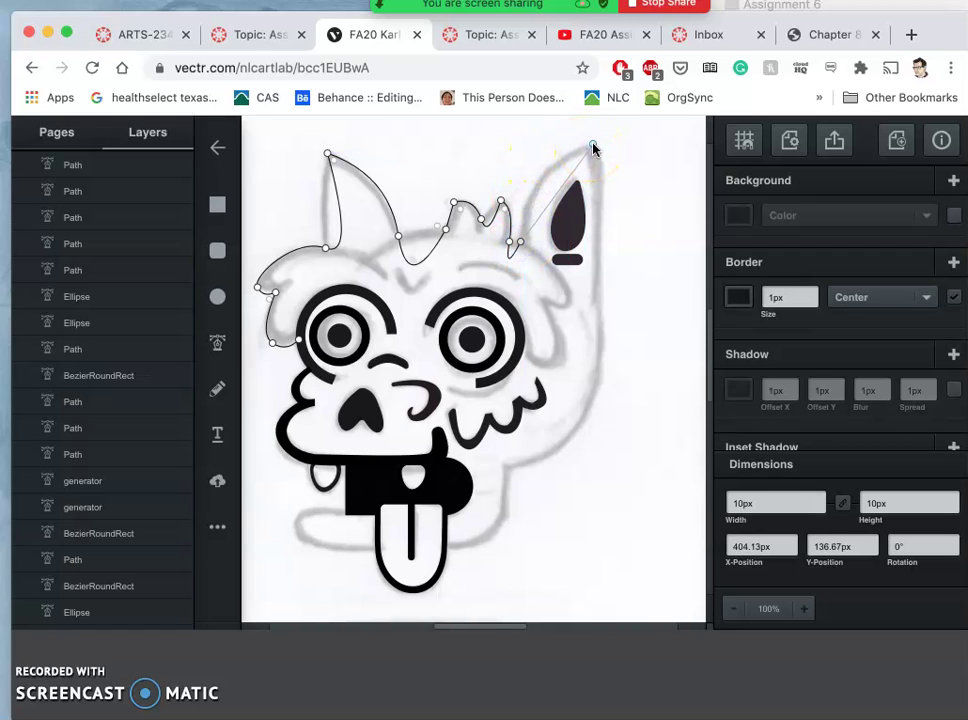
drag(592, 146, 665, 119)
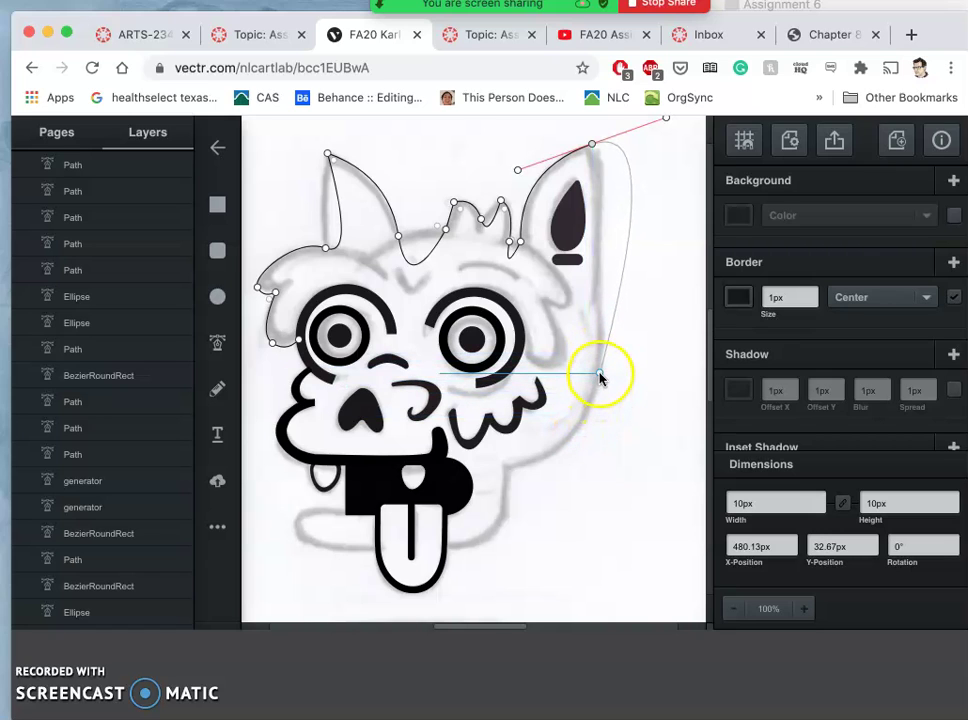
click(600, 374)
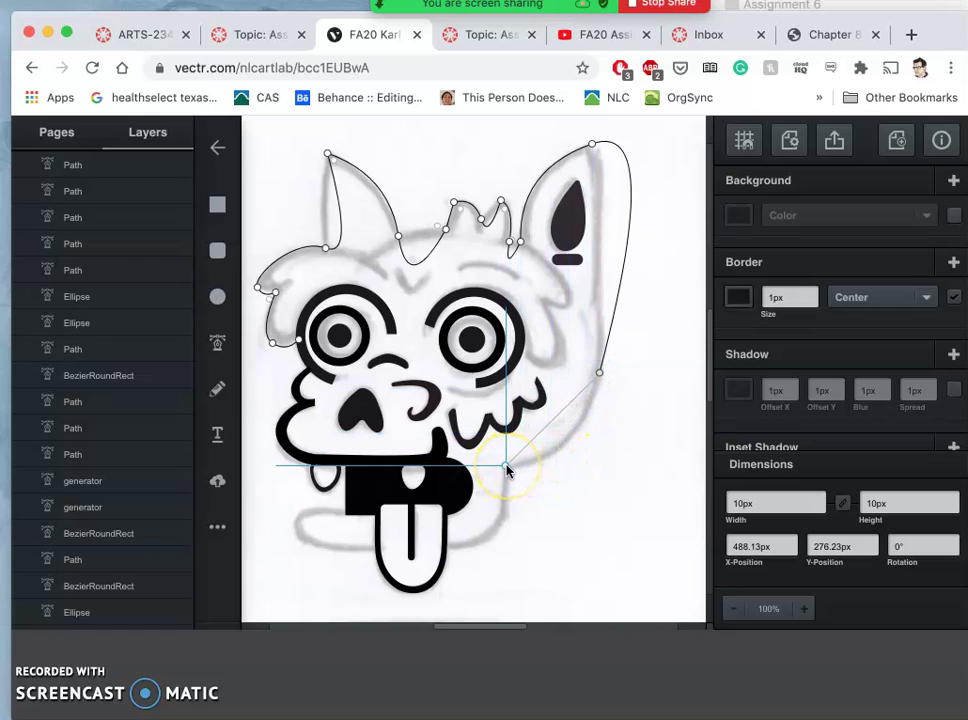
click(509, 470)
drag(510, 474, 437, 470)
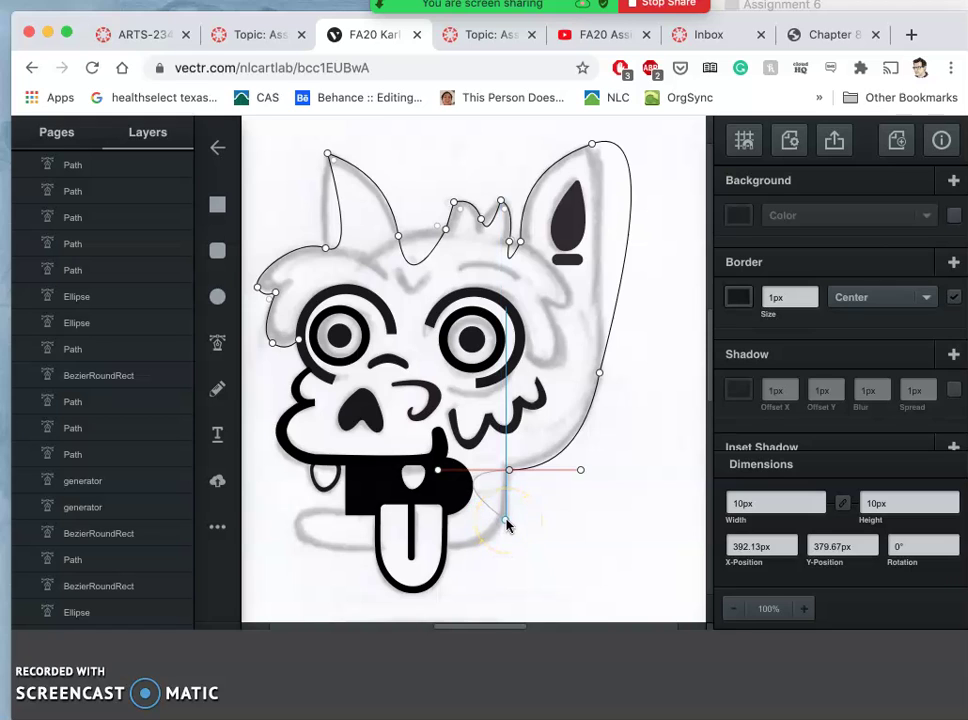
Step: Trace the lower jaw from the back of the mouth, beneath the tongue, and around the rounded chin
click(505, 520)
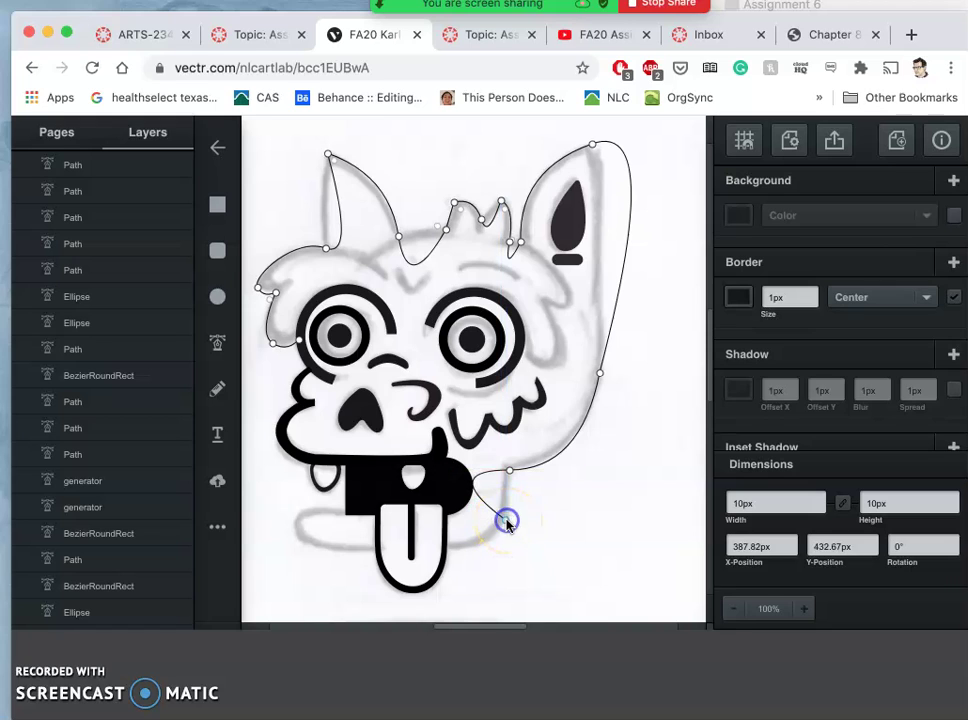
click(445, 549)
drag(440, 540, 410, 546)
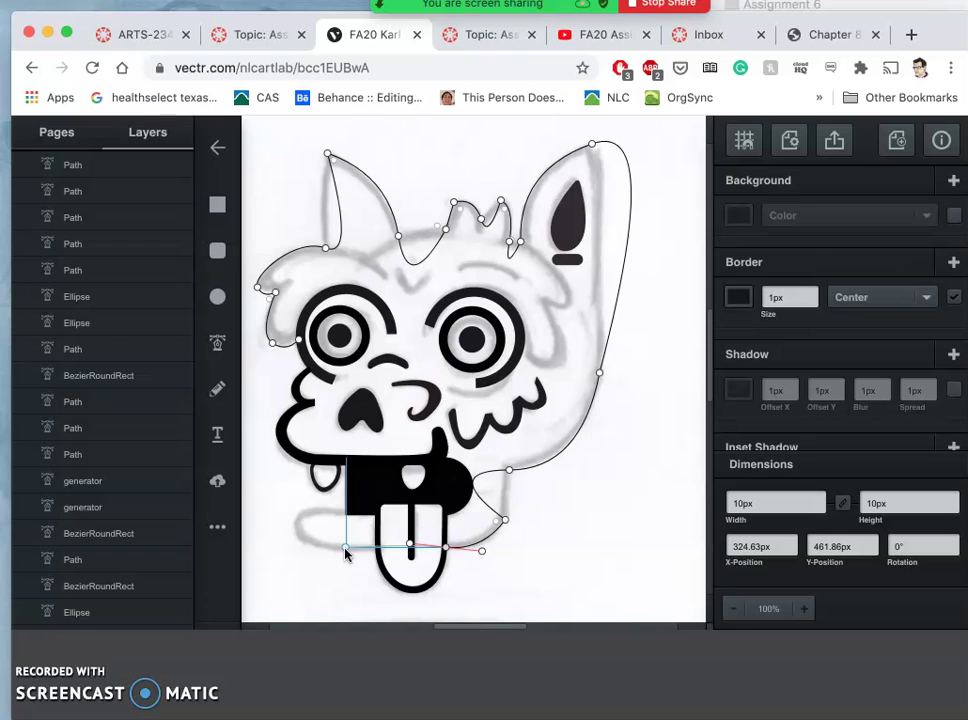
click(345, 549)
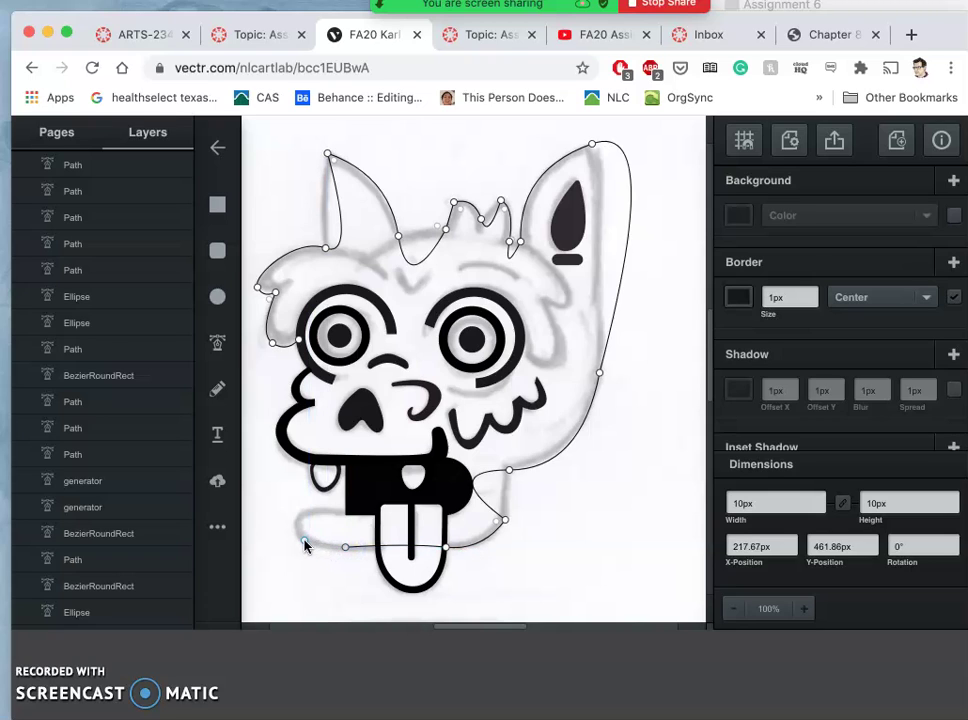
click(304, 540)
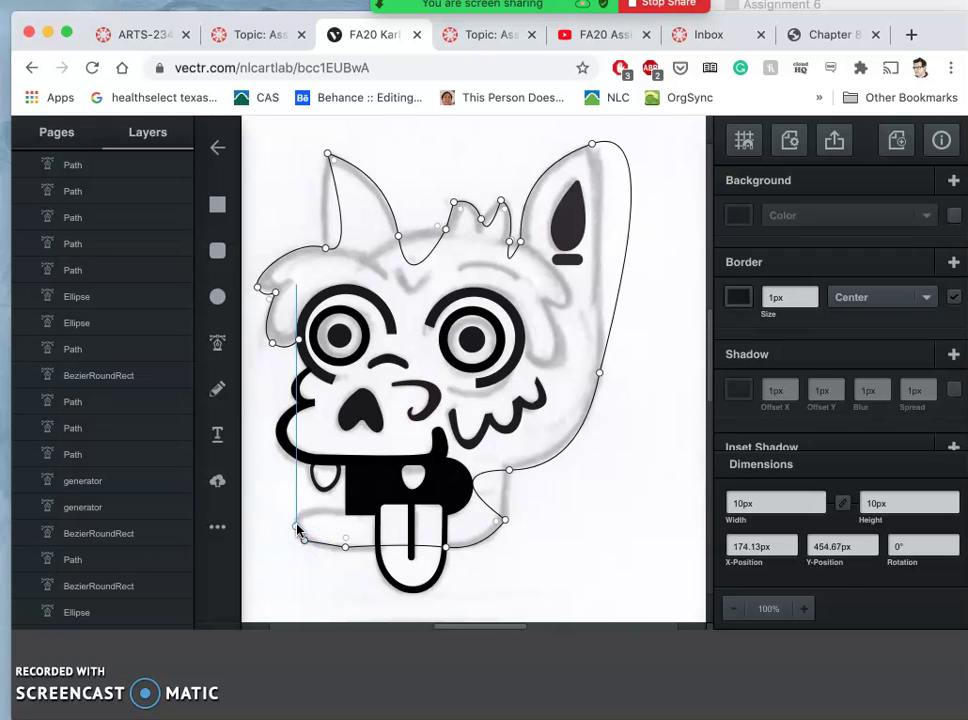
drag(313, 511, 347, 495)
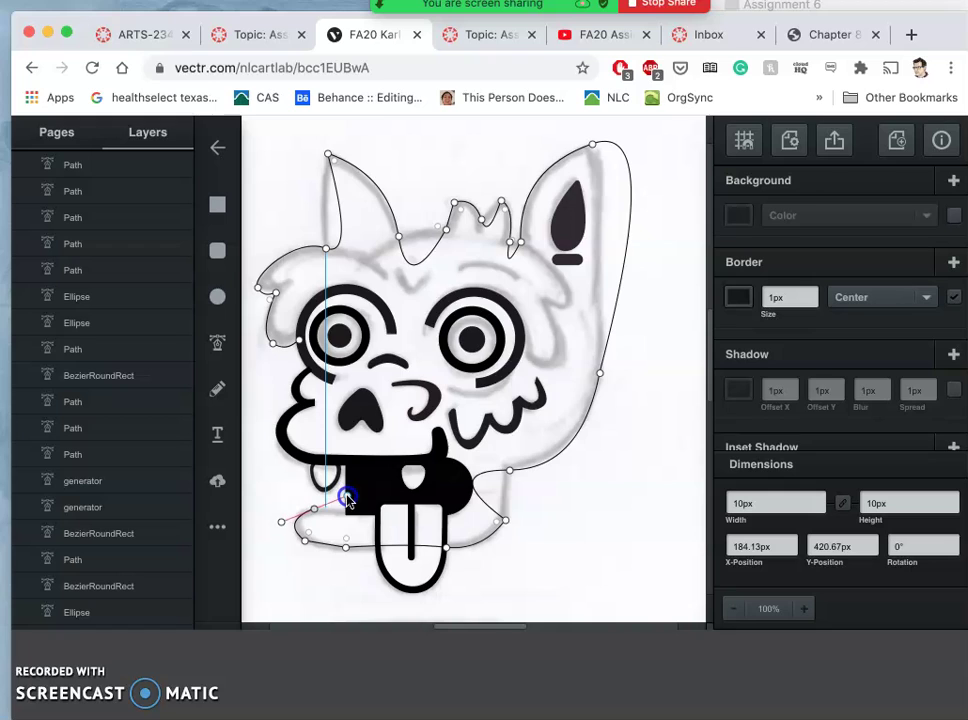
Step: Carry the path through the black mouth and up around the snout, closing it at the starting point beside the left eye
click(367, 514)
click(368, 459)
click(309, 458)
click(304, 457)
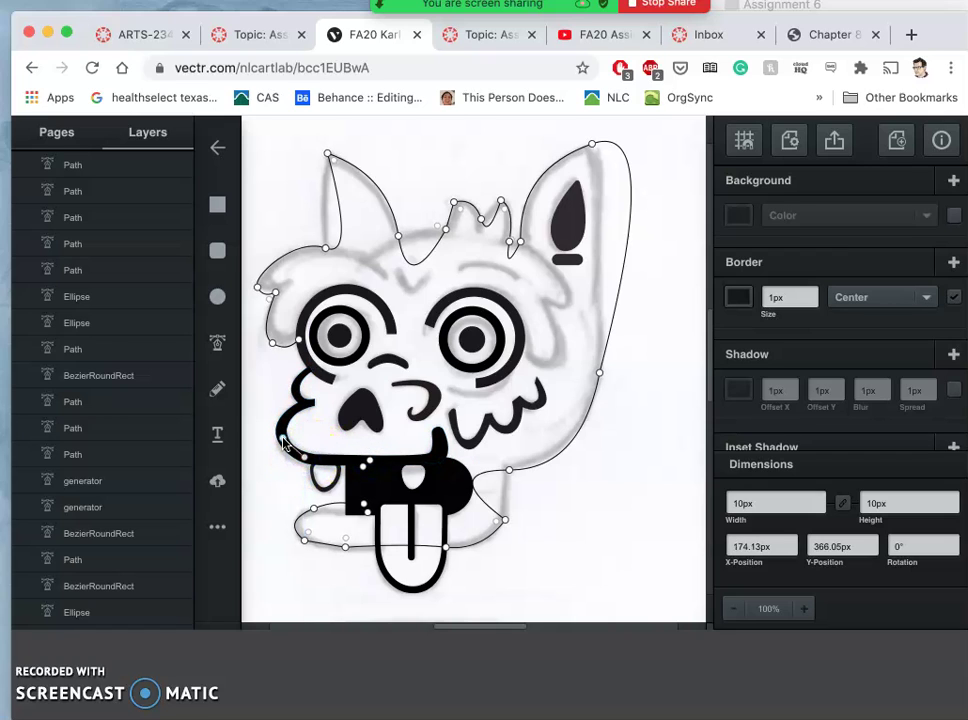
click(286, 418)
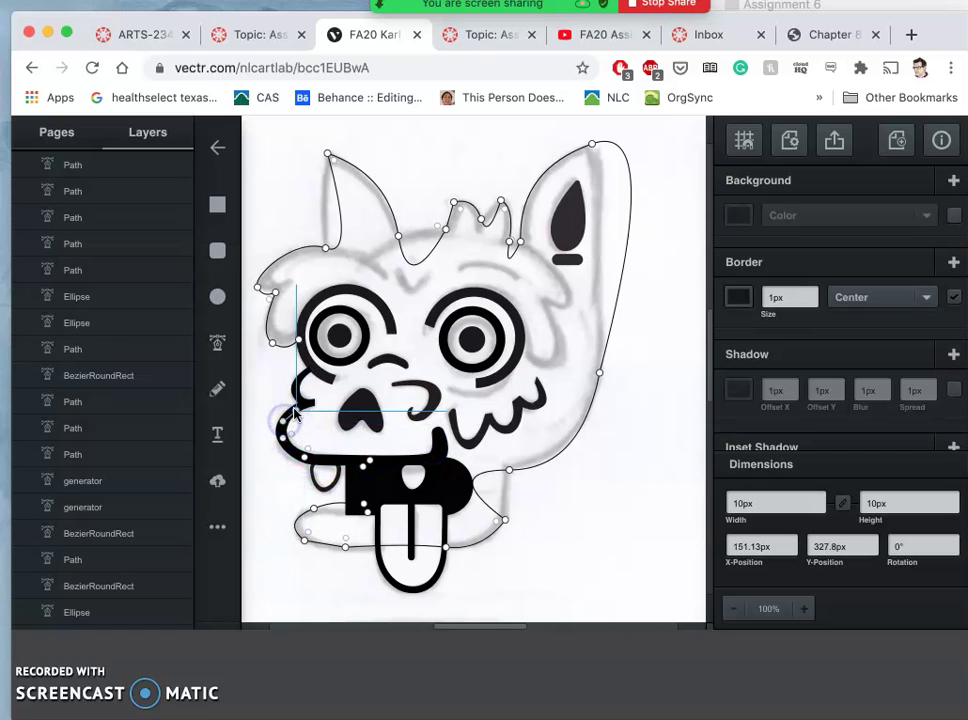
click(302, 406)
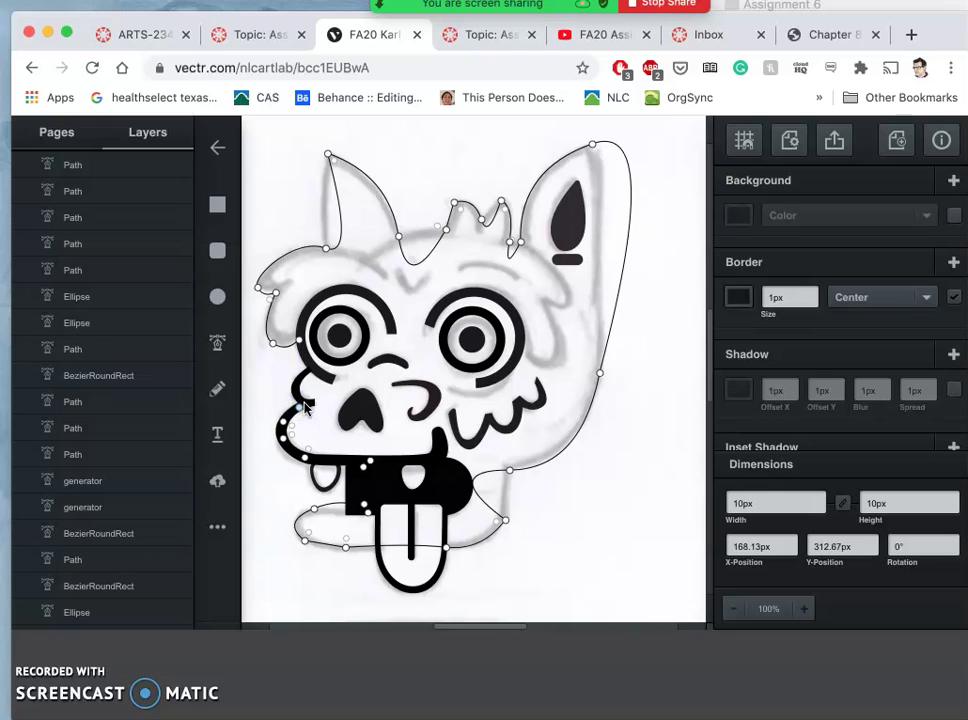
click(300, 394)
click(297, 381)
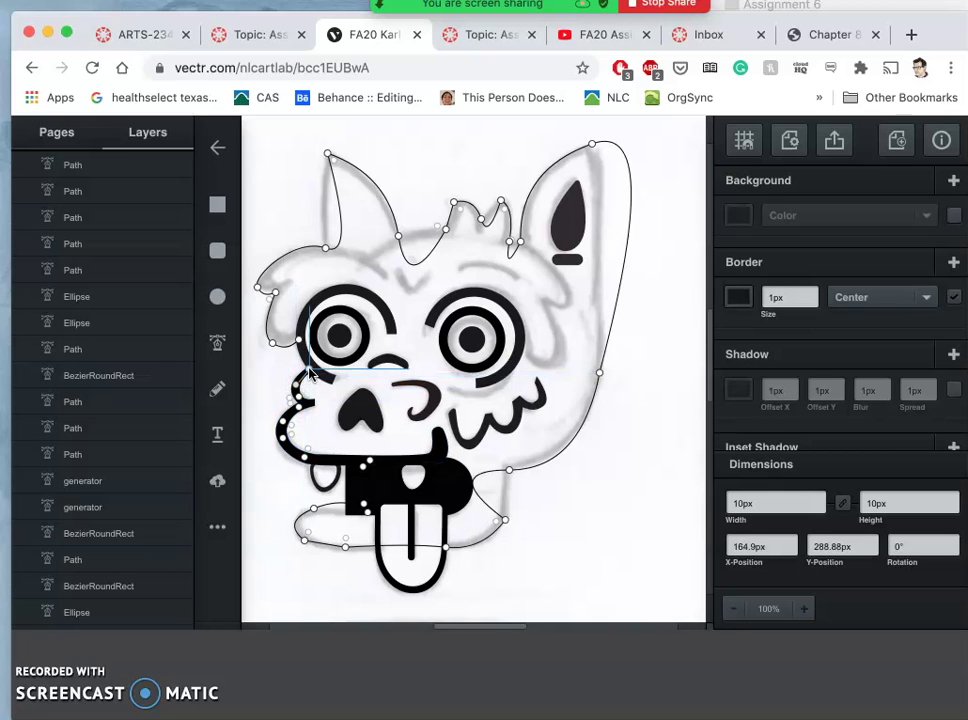
click(311, 372)
click(300, 341)
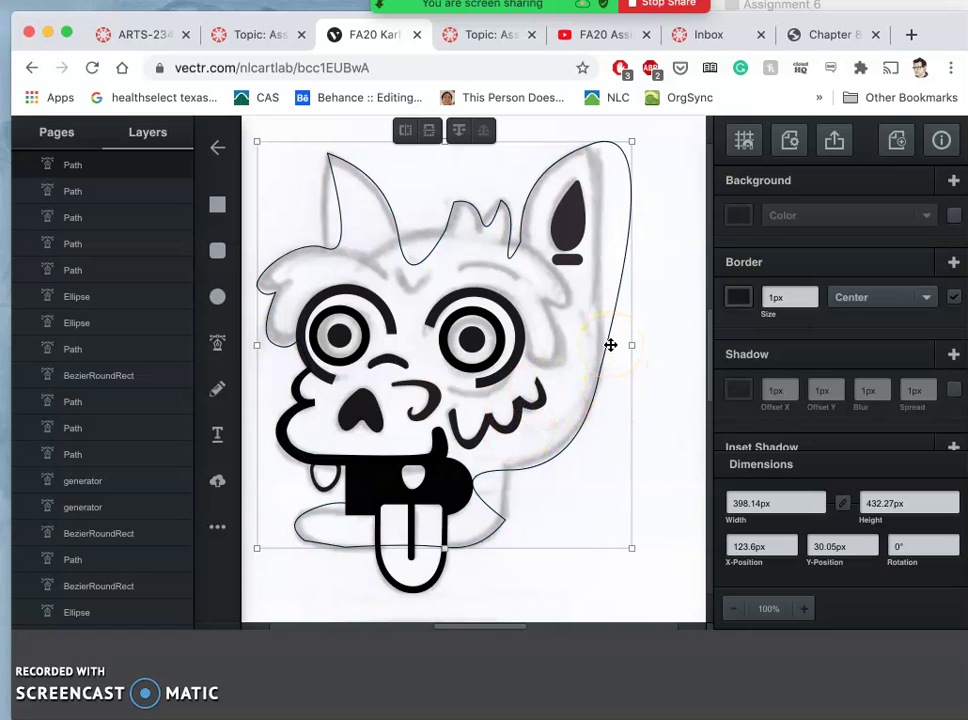
Step: Edit the head outline's points, straightening the right ear's back edge and removing the dip between the hair tuft and ear
double_click(607, 344)
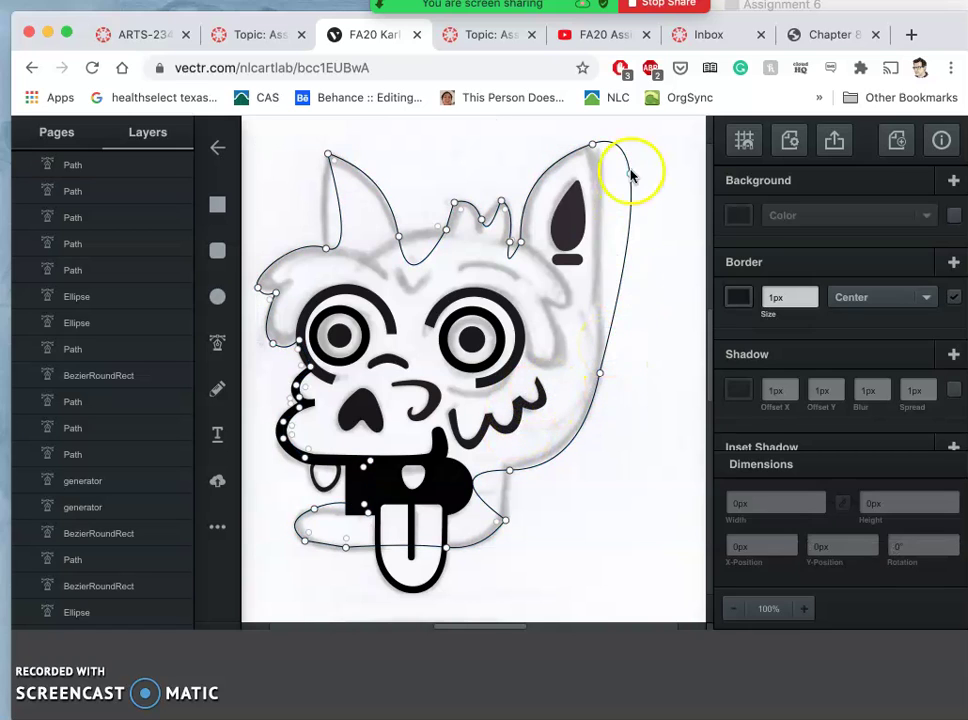
click(594, 148)
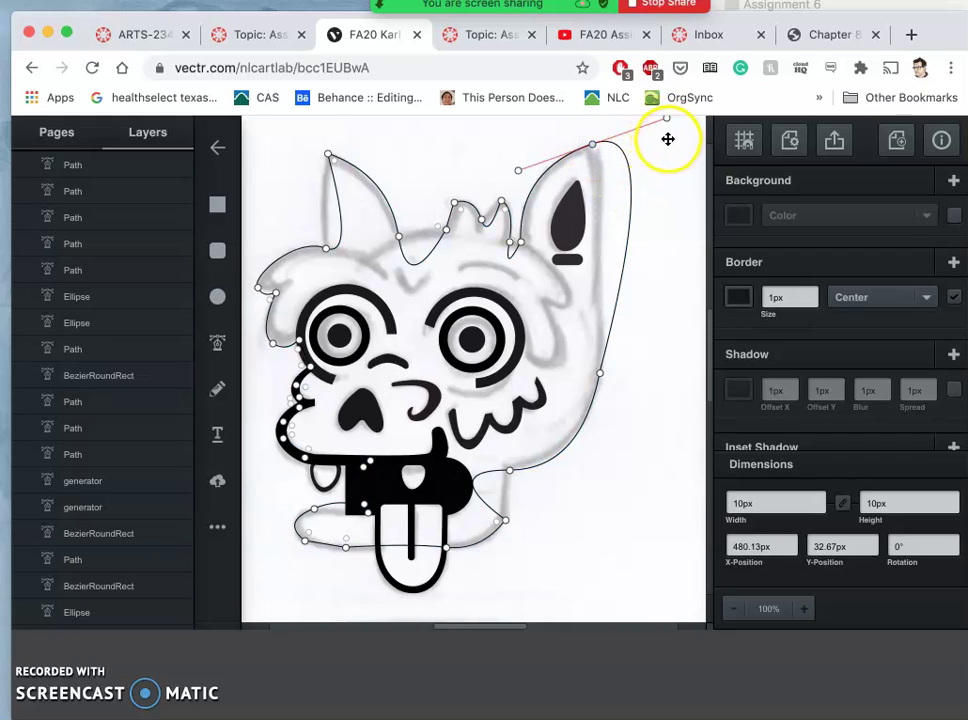
drag(665, 122, 604, 145)
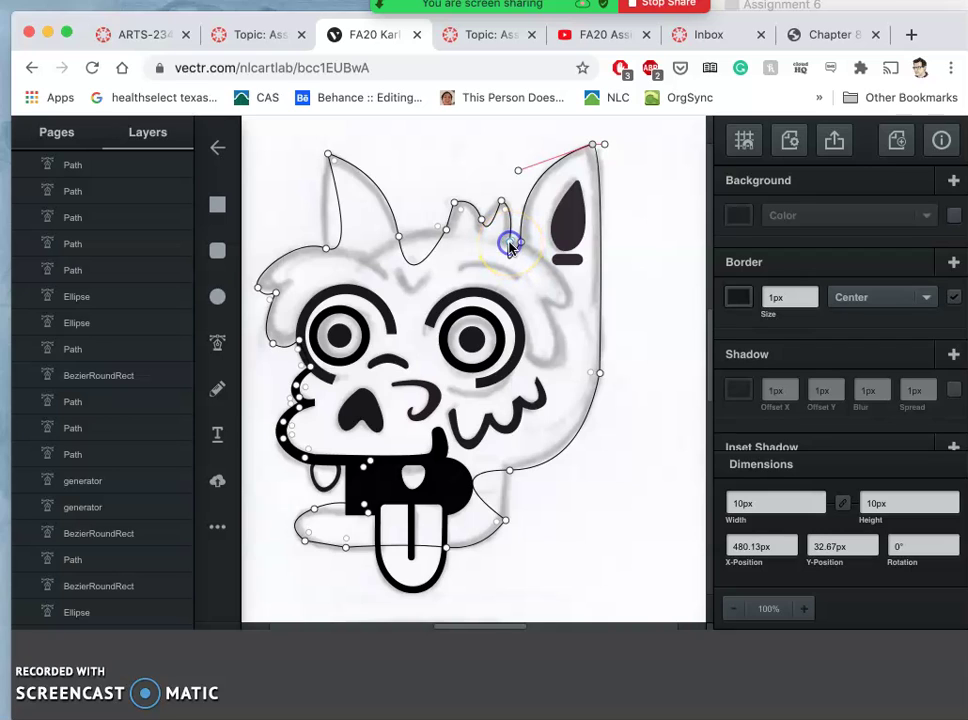
drag(509, 246, 508, 268)
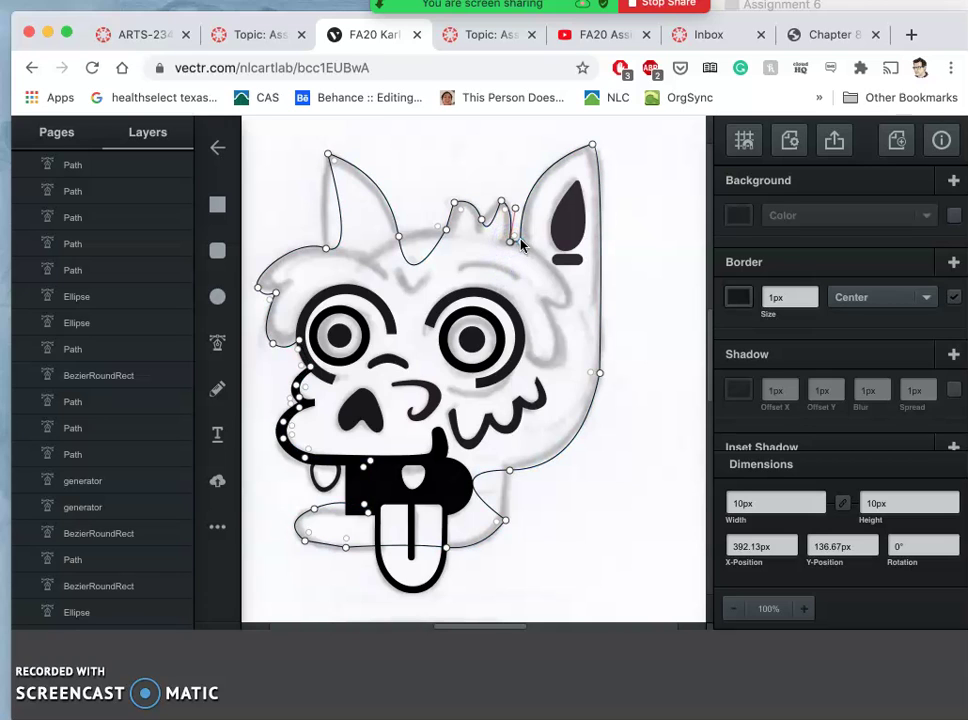
Step: Adjust the curve handles of the point at the hair tuft's left base to follow the sketched head line
click(447, 230)
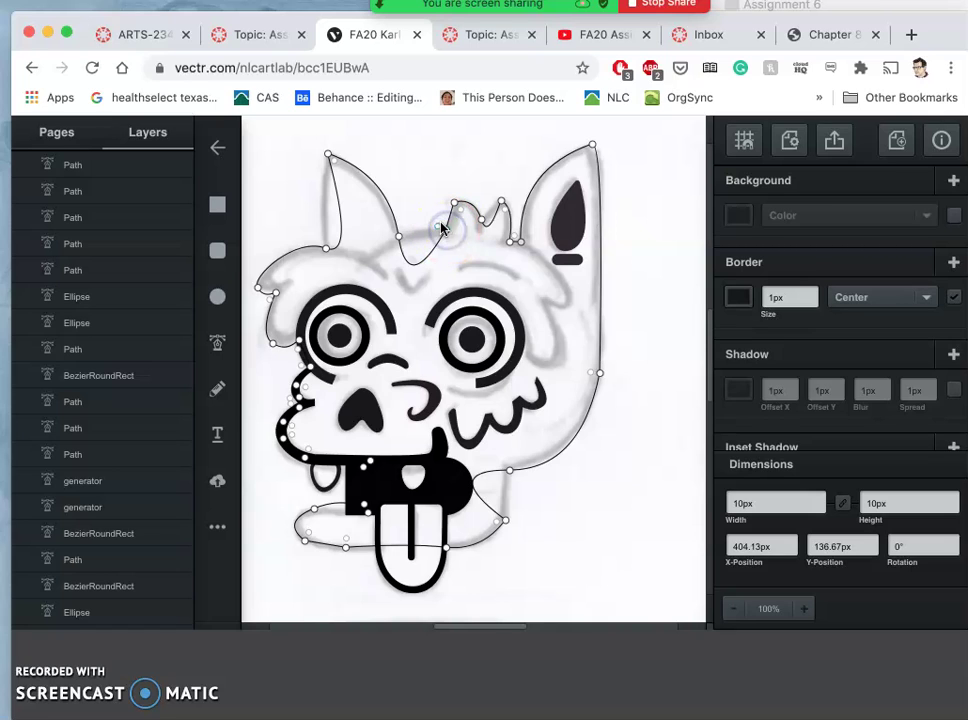
drag(447, 231, 488, 254)
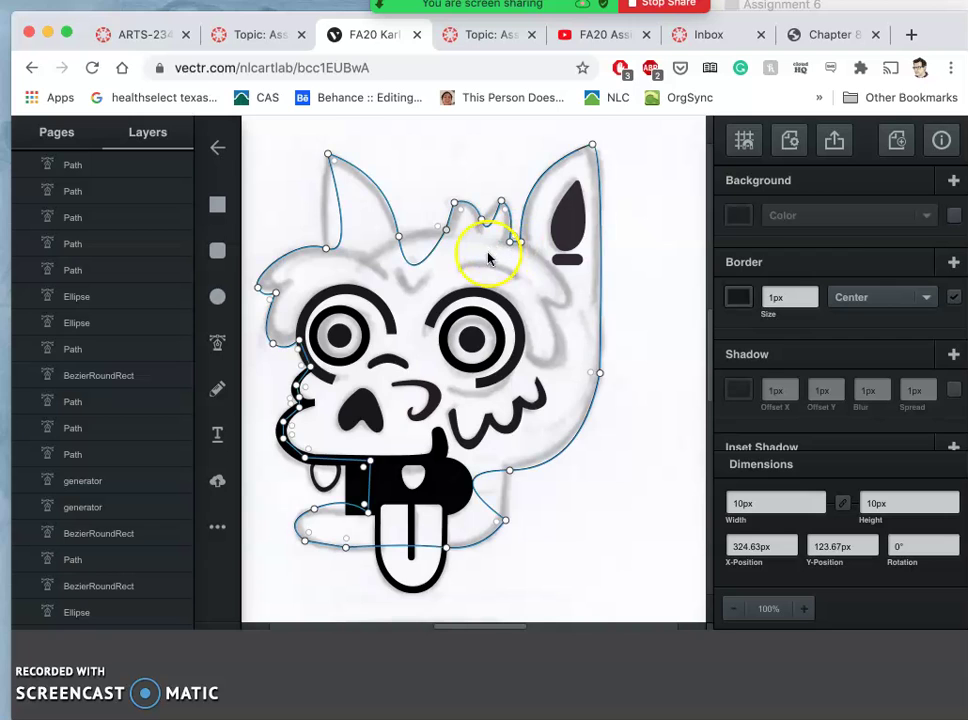
key(super+plus)
scroll(488, 258, up, 3)
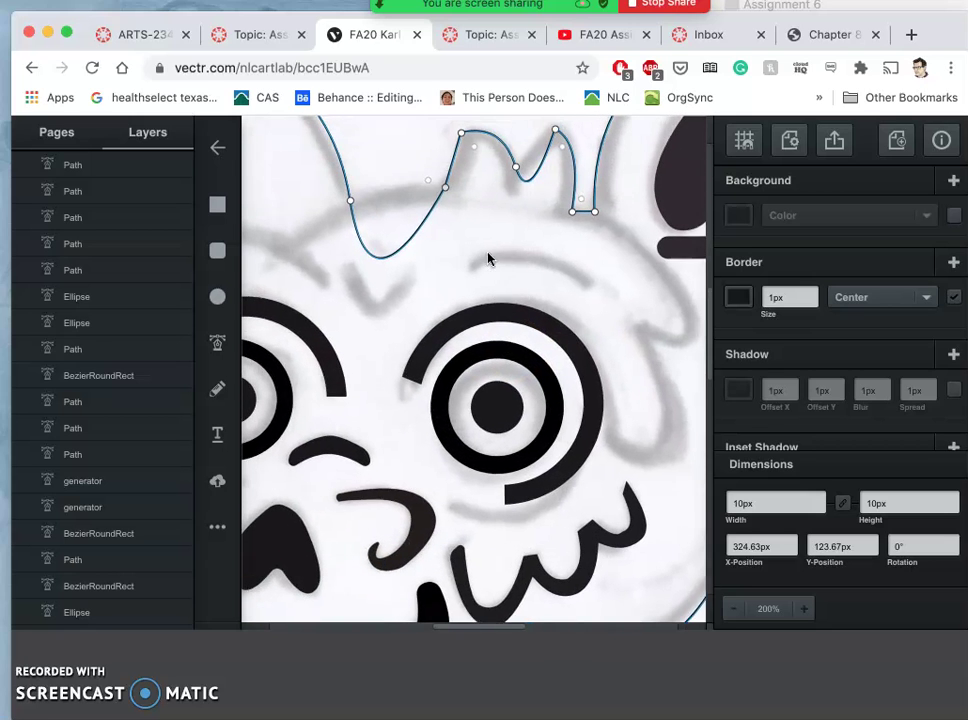
scroll(488, 258, up, 1)
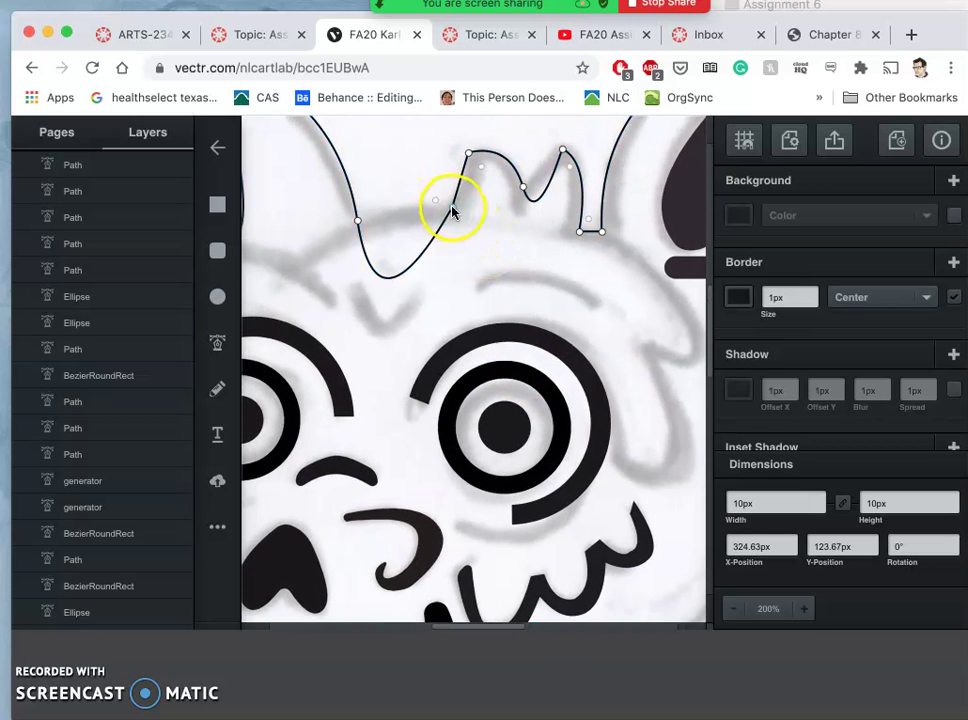
drag(452, 212, 468, 186)
click(452, 208)
drag(435, 228, 450, 211)
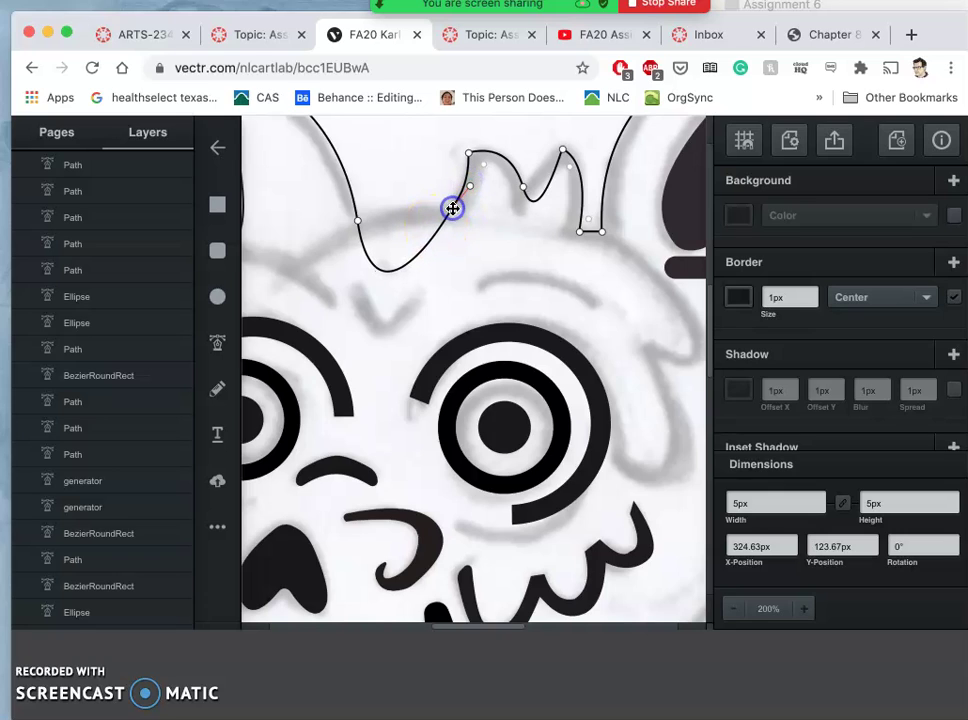
Step: Reshape the point at the left ear's inner base so the outline arches along the top of the head
click(357, 218)
drag(357, 218, 370, 194)
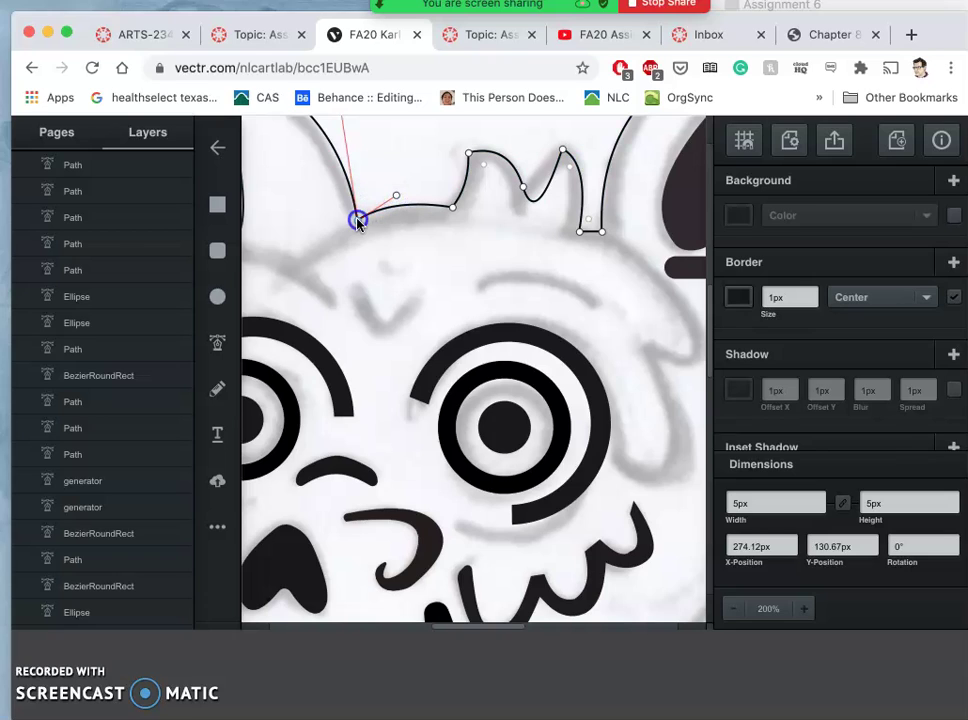
drag(358, 219, 357, 223)
click(488, 264)
Step: Curve the short segment between the hair tuft and right ear, and lower the ear's base point slightly
click(576, 255)
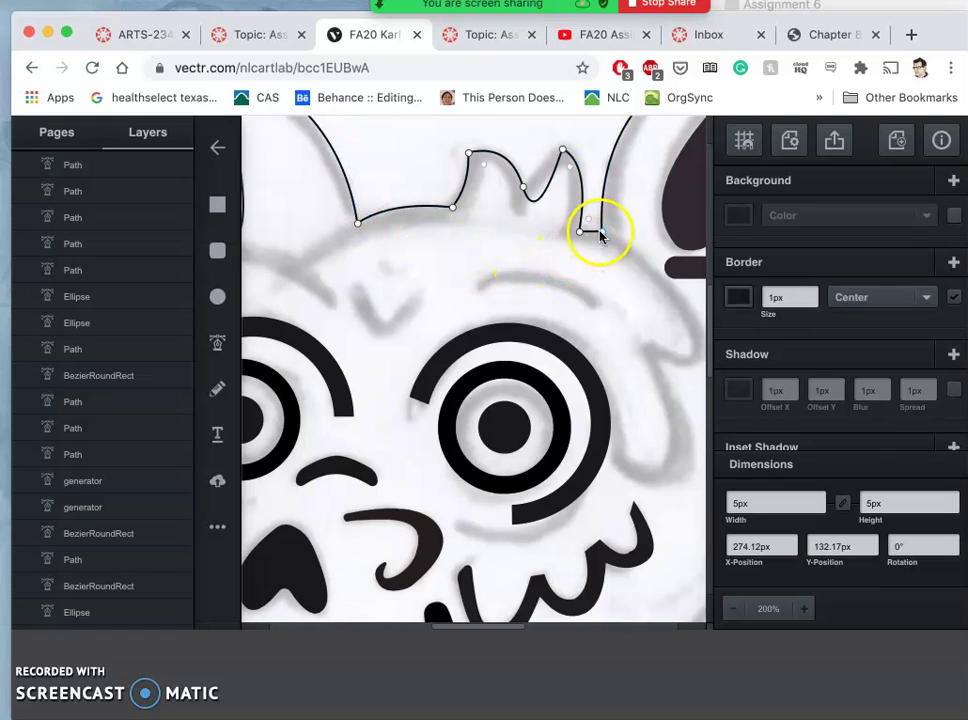
mouse_move(599, 233)
mouse_down()
mouse_move(644, 186)
mouse_move(602, 233)
mouse_up()
drag(563, 279, 575, 229)
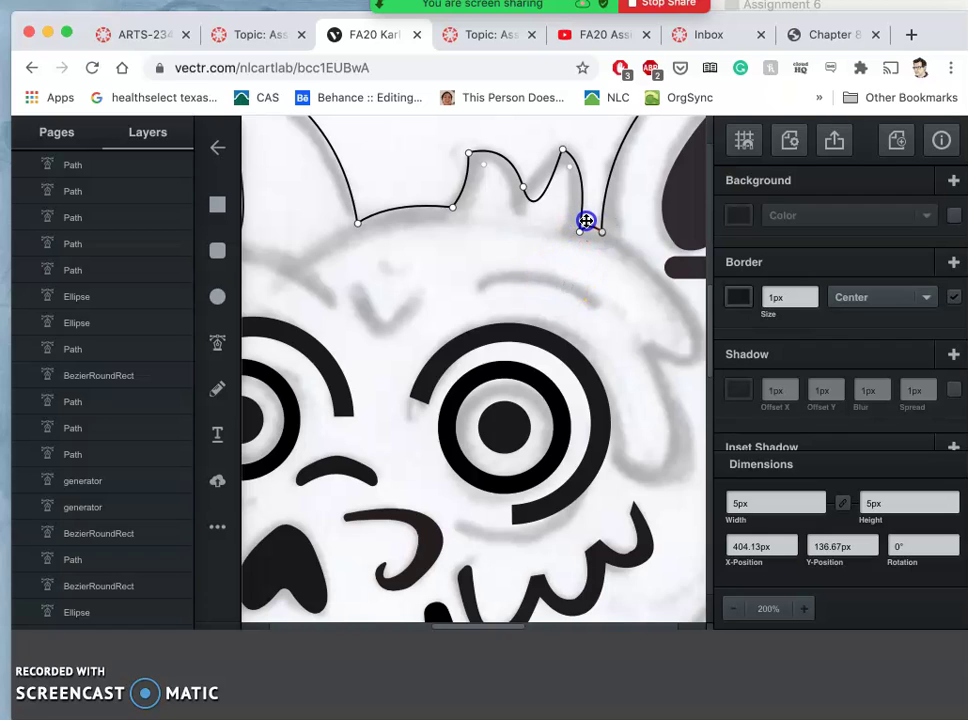
drag(600, 232, 602, 238)
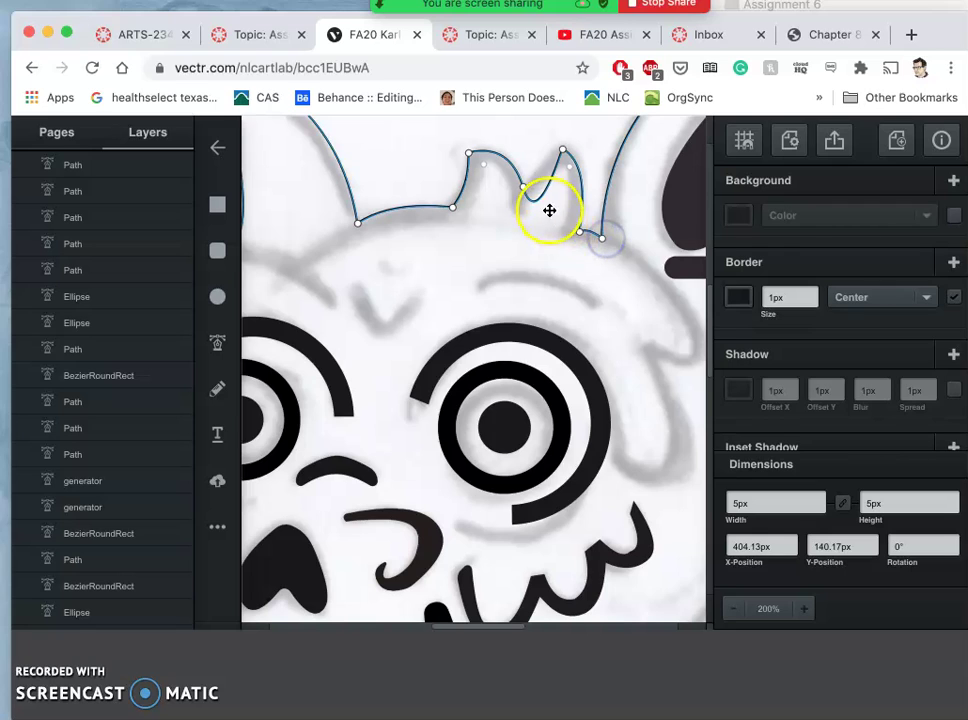
Step: Reshape the point in the notch between the hair tuft's two peaks so both sides curve along the sketch
click(525, 190)
click(524, 190)
drag(536, 232, 542, 157)
Step: Adjust the curve handle of the point at the left ear's outer base so the ear's outer edge follows the sketch
scroll(446, 256, left, 2)
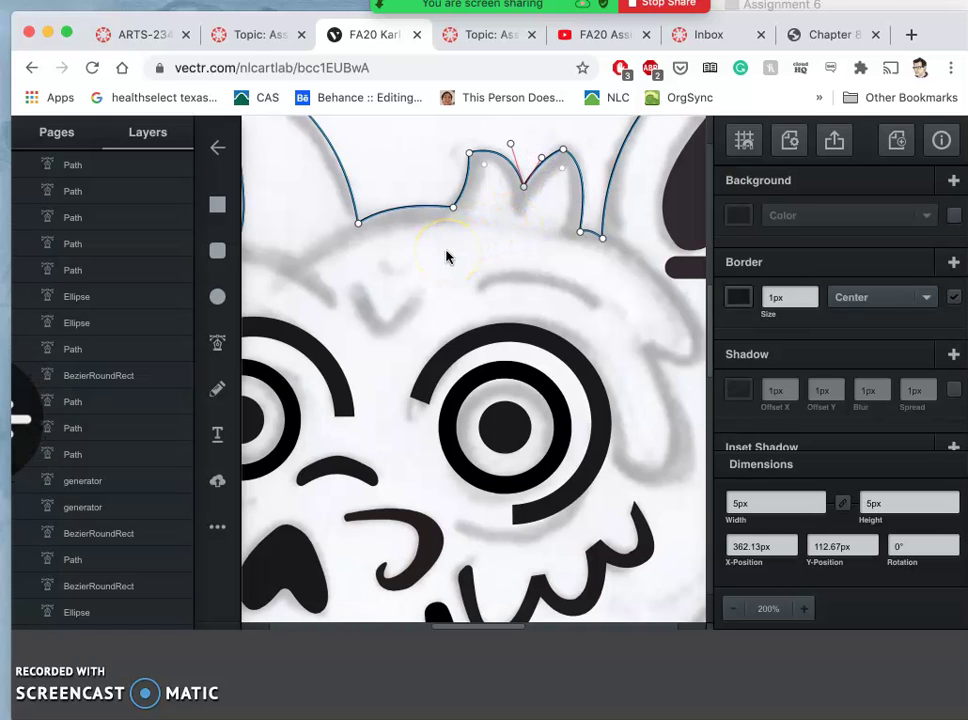
click(376, 255)
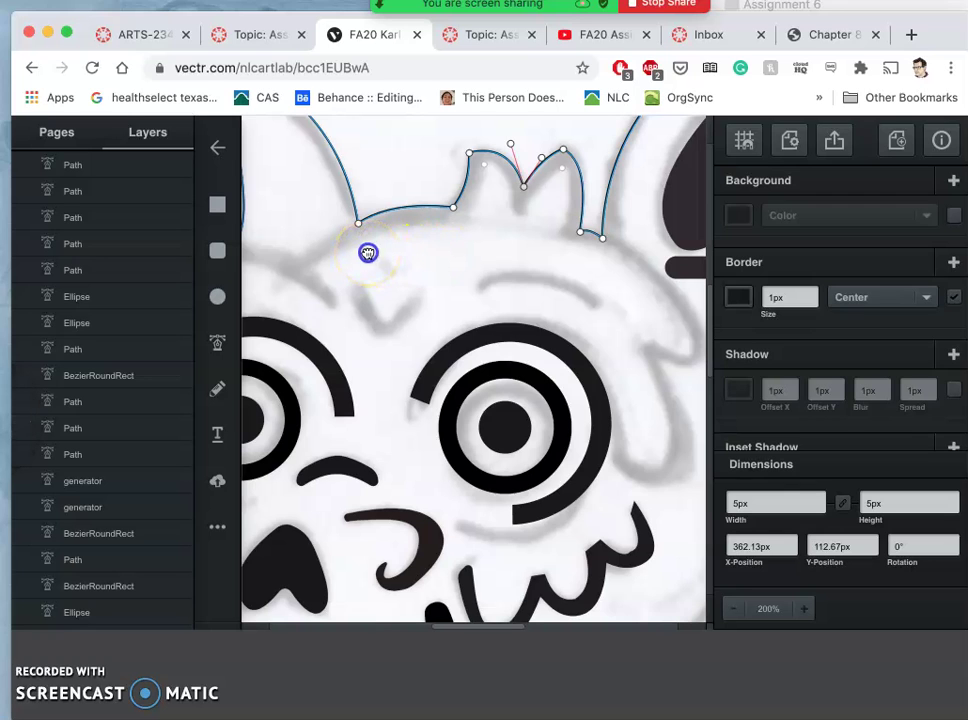
scroll(370, 253, up, 5)
scroll(370, 253, left, 5)
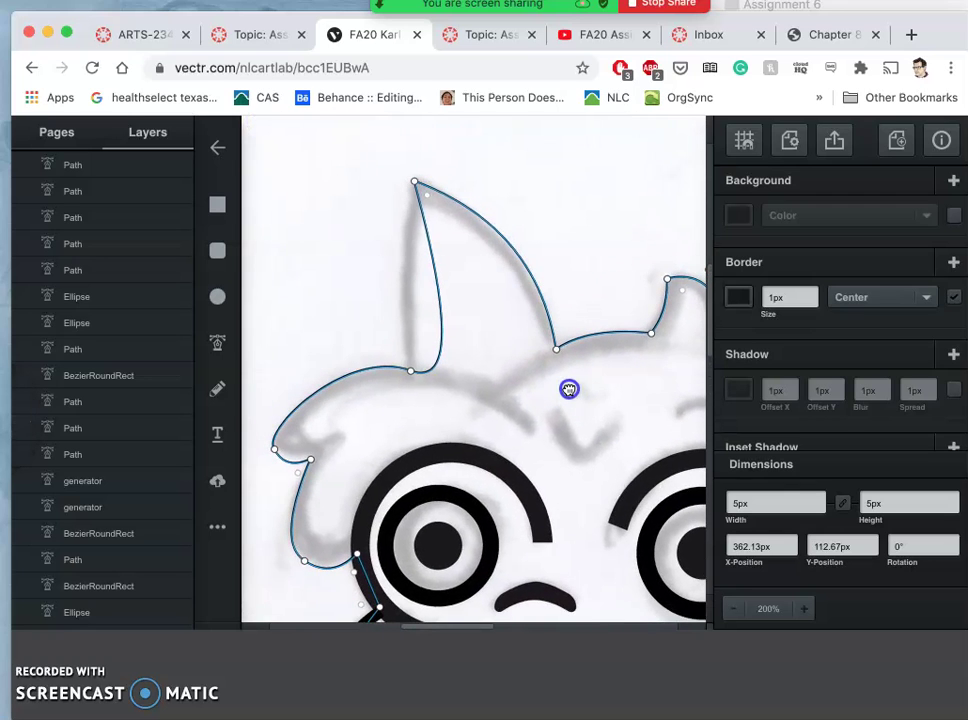
click(467, 259)
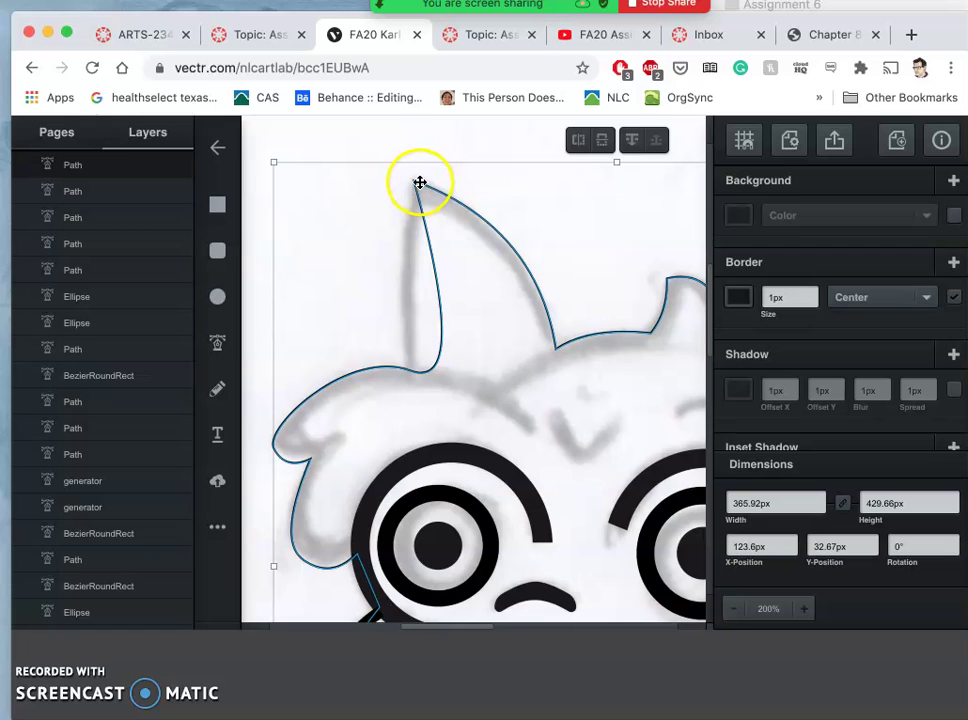
double_click(451, 198)
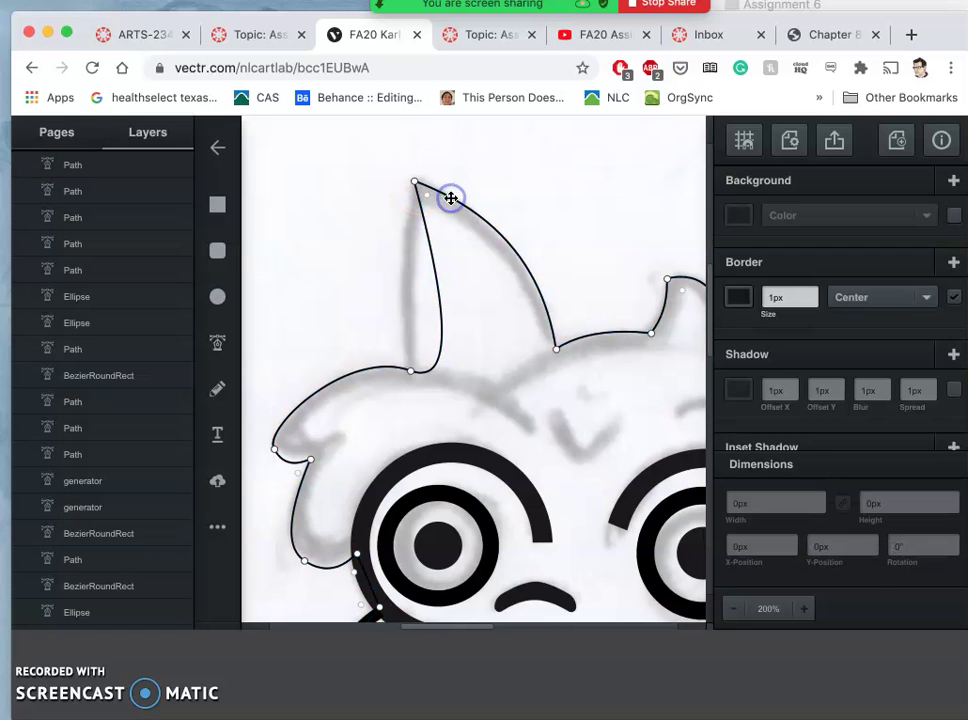
drag(417, 357, 411, 372)
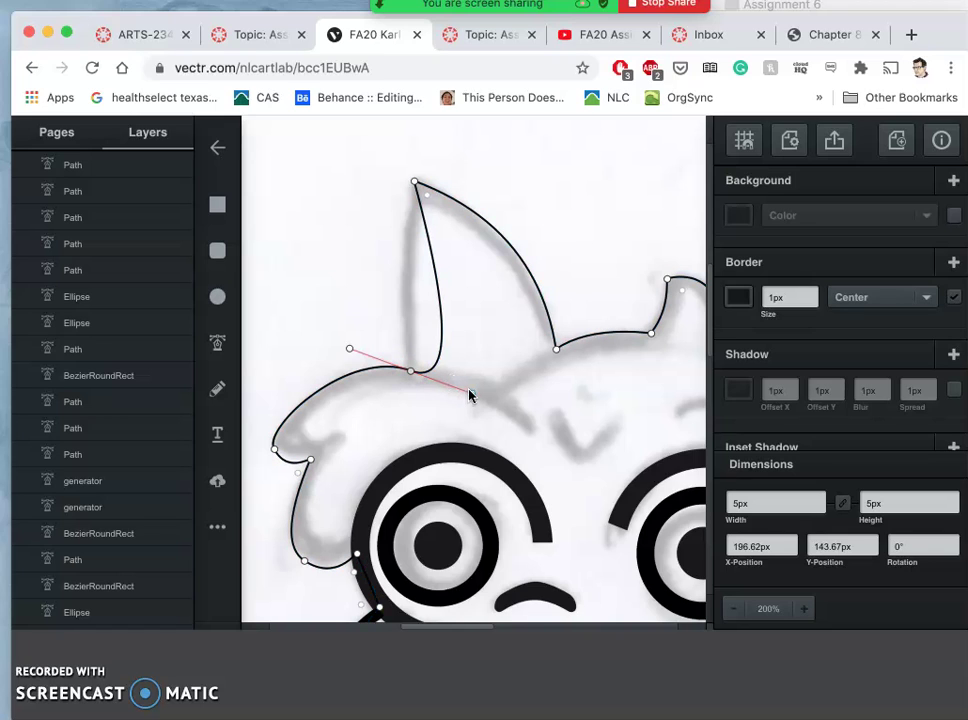
drag(470, 395, 389, 307)
Step: Move the point where the left fur tuft meets the eye ring slightly up along the ring
scroll(433, 420, down, 5)
drag(339, 460, 345, 448)
click(278, 362)
click(383, 430)
click(417, 475)
Step: Adjust both curve handles of the upper point at the lower jaw's left tip to flatten the jaw's top edge
scroll(417, 476, down, 4)
scroll(416, 478, down, 10)
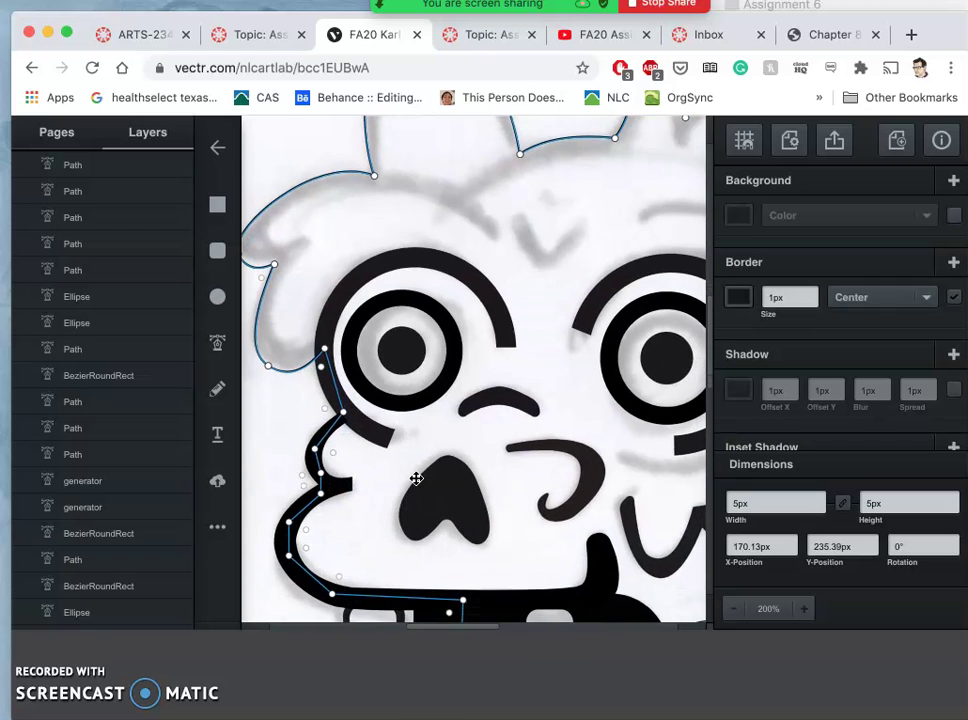
scroll(416, 478, down, 3)
click(363, 491)
click(339, 502)
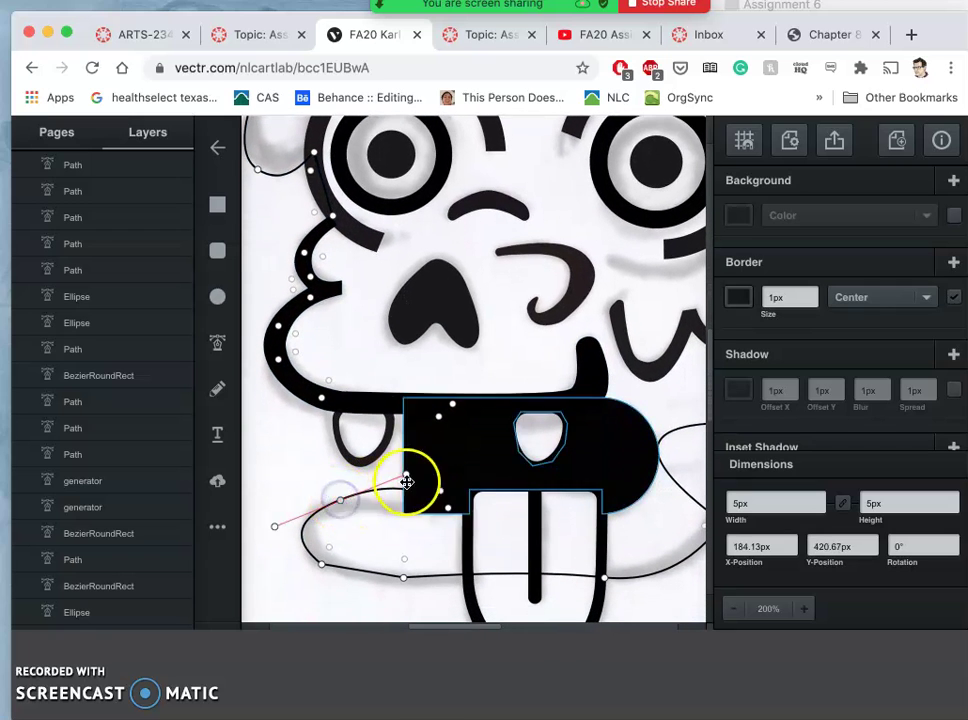
drag(406, 474, 395, 493)
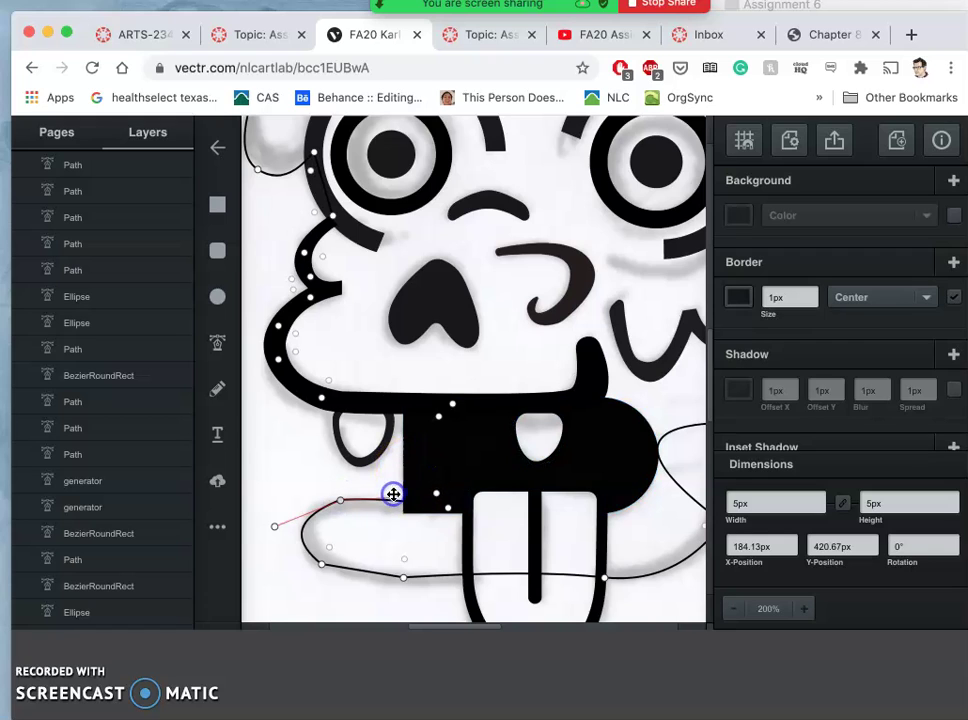
drag(394, 494, 393, 497)
mouse_move(276, 526)
mouse_down()
mouse_move(264, 520)
mouse_move(287, 516)
mouse_up()
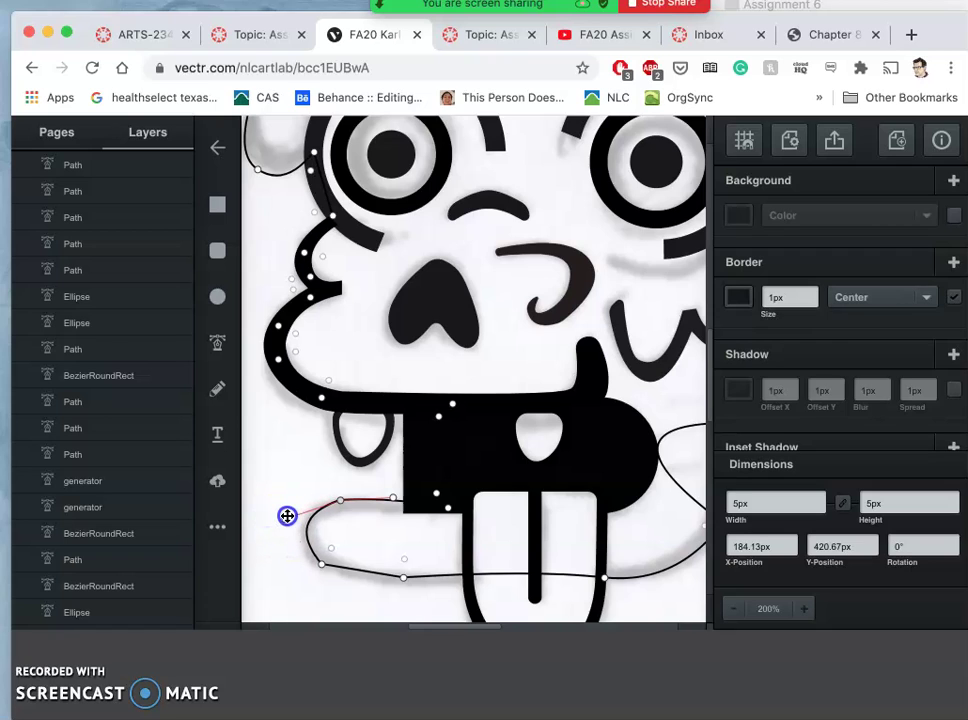
Step: Smooth the lower point at the jaw's left tip, extending its handles so the tip rounds into the jaw's bottom edge
click(320, 565)
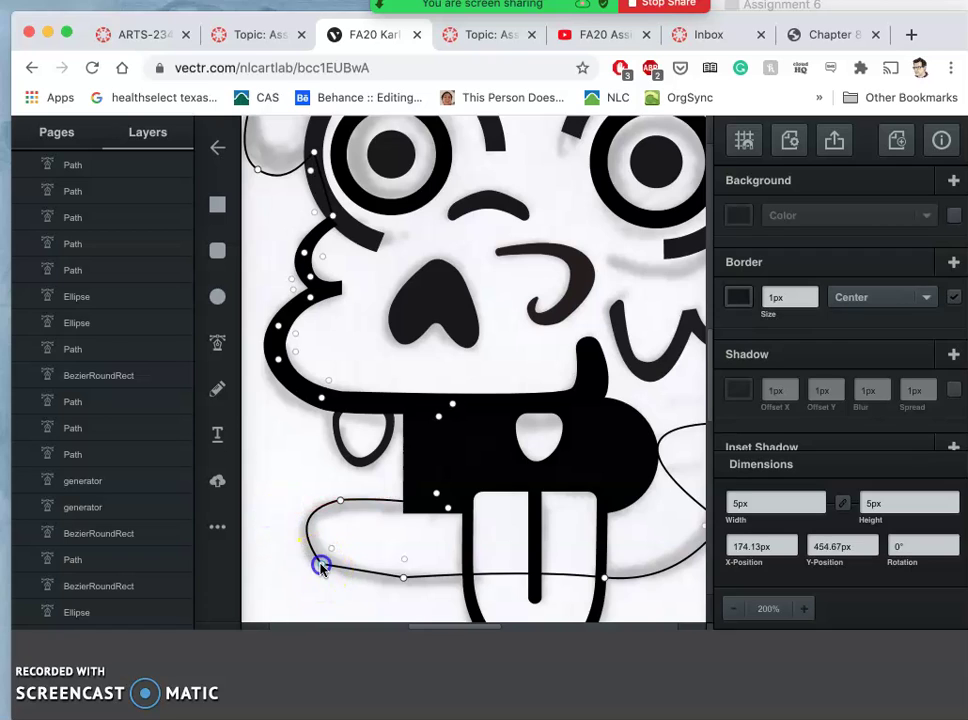
drag(320, 565, 336, 585)
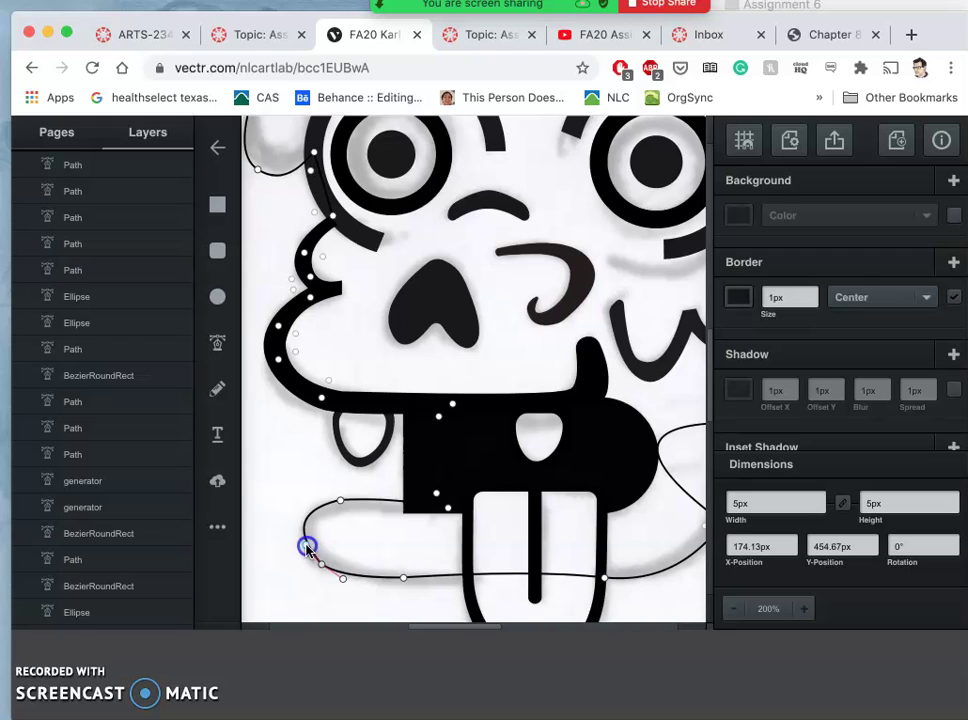
drag(302, 552, 300, 551)
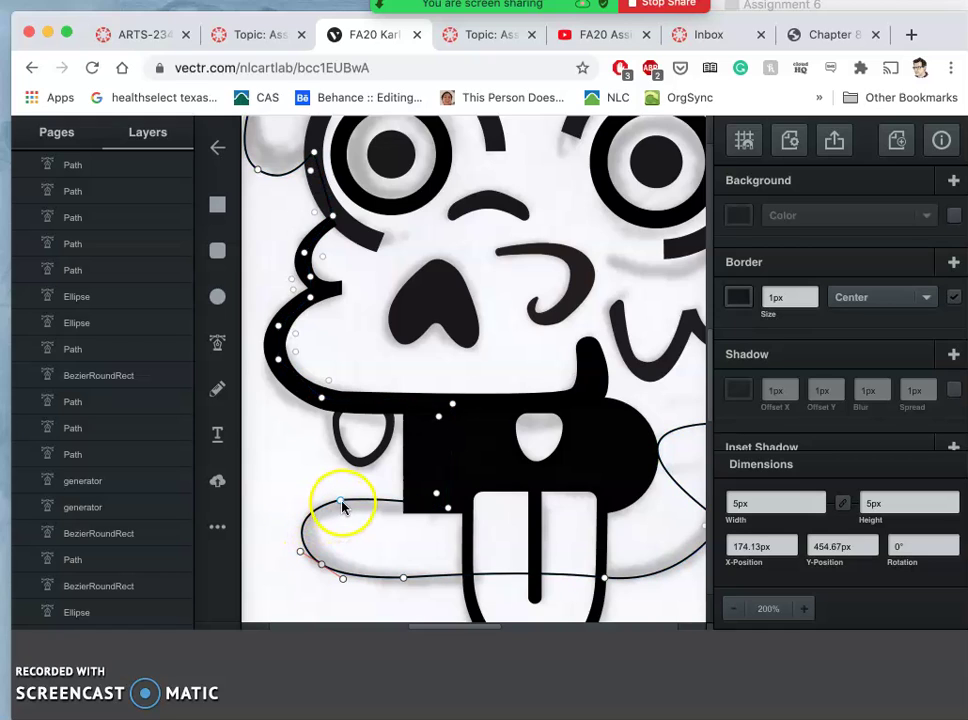
Step: Lower the jaw tip's upper point slightly, and narrow the spacing of the two tip points to 7.22 px
drag(342, 507, 342, 503)
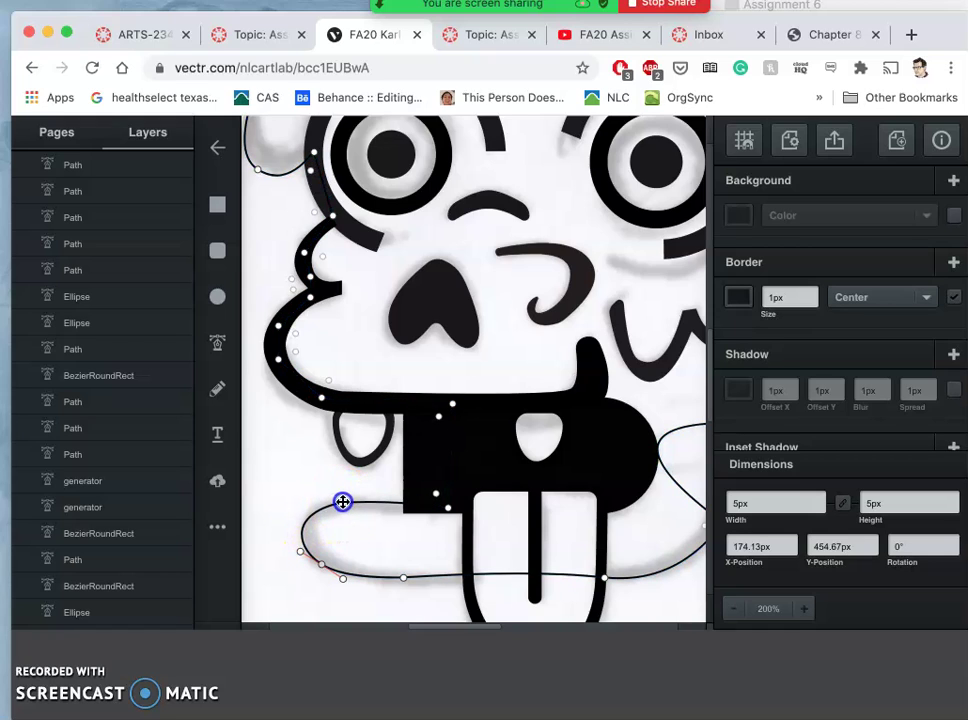
click(342, 502)
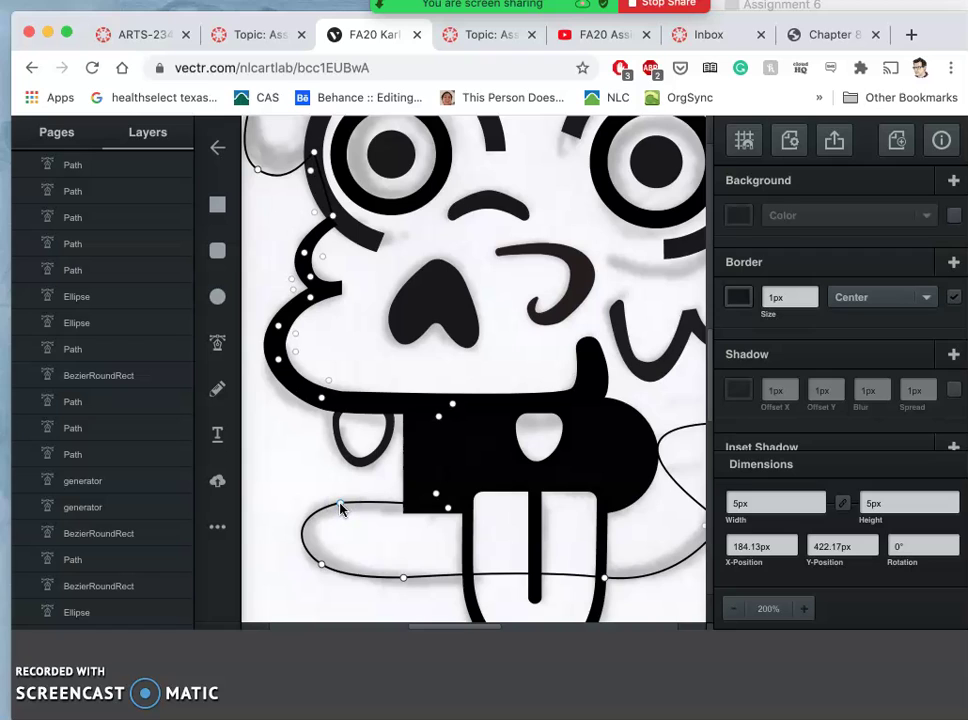
shift+click(321, 565)
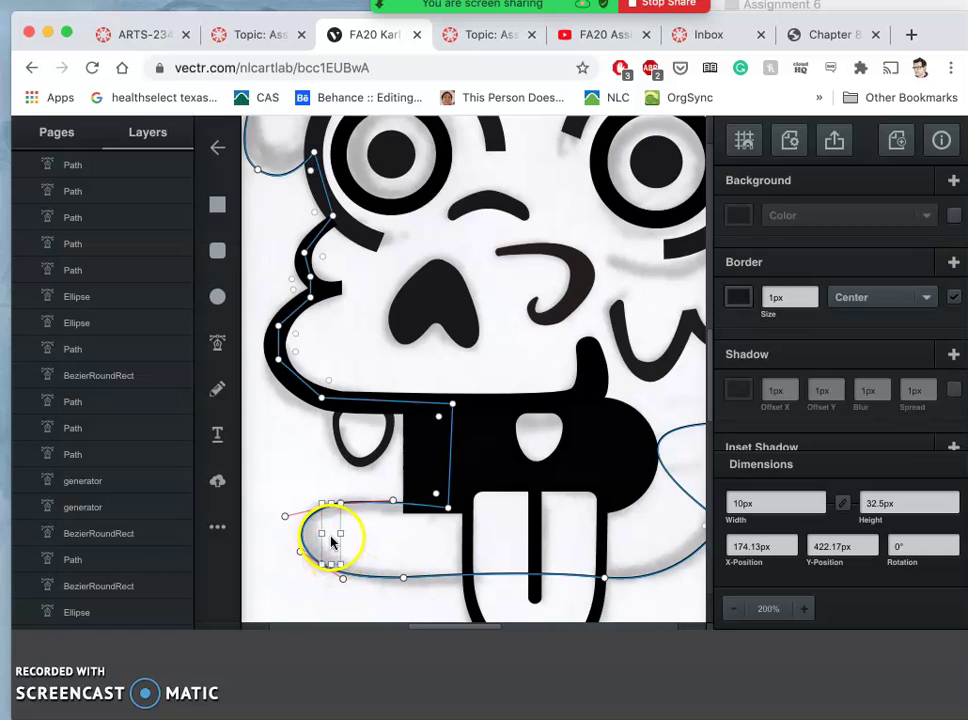
drag(333, 543, 331, 531)
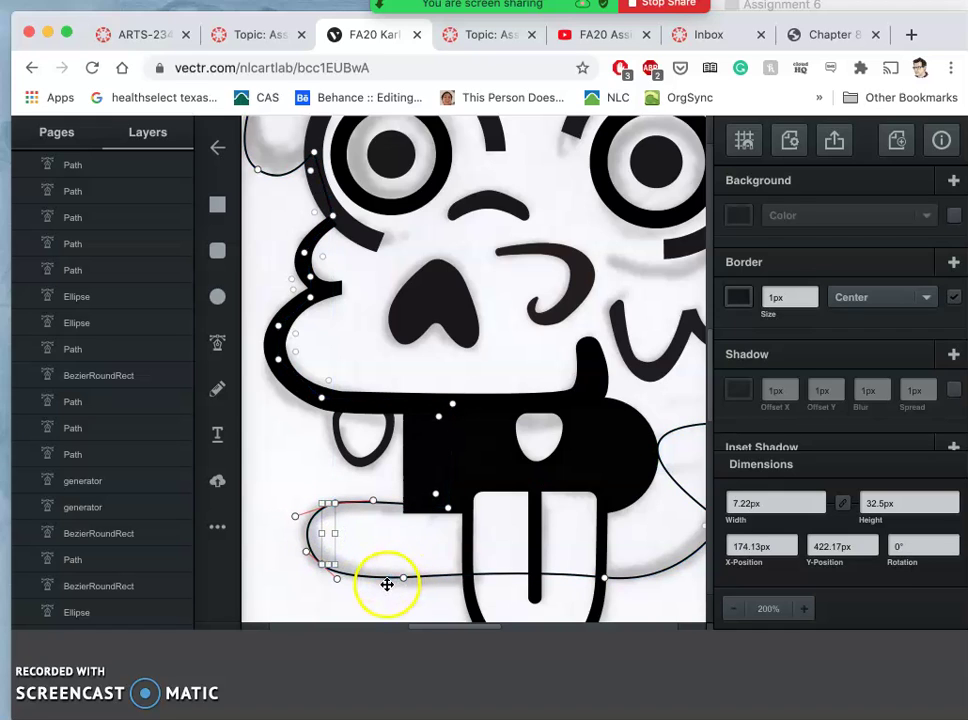
drag(385, 585, 374, 583)
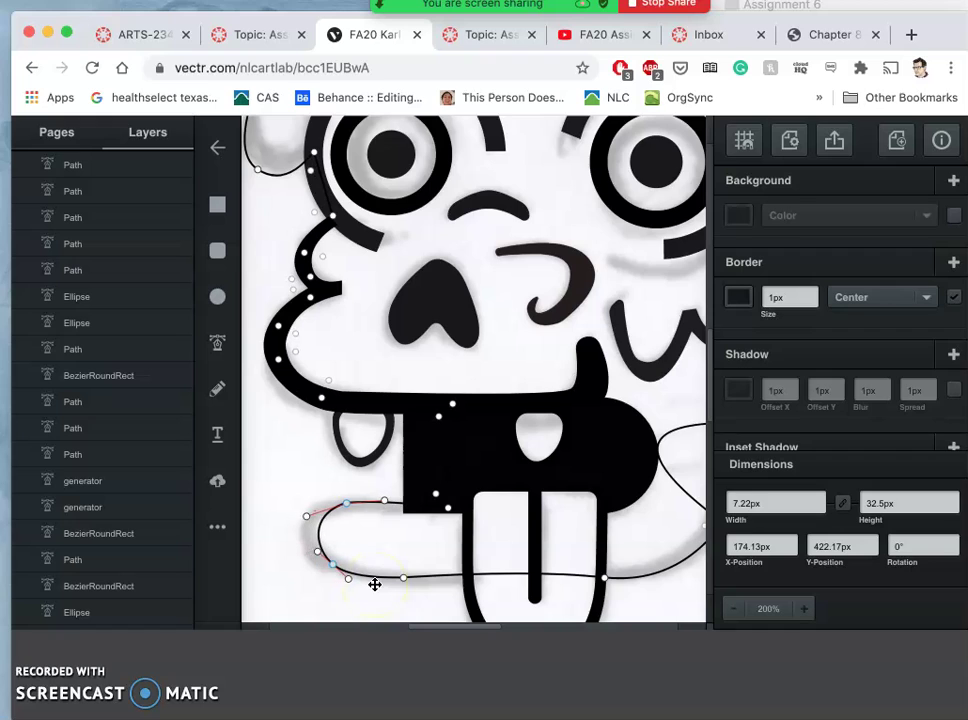
key(Left)
key(Left)
key(Left)
key(Left)
key(Left)
key(Left)
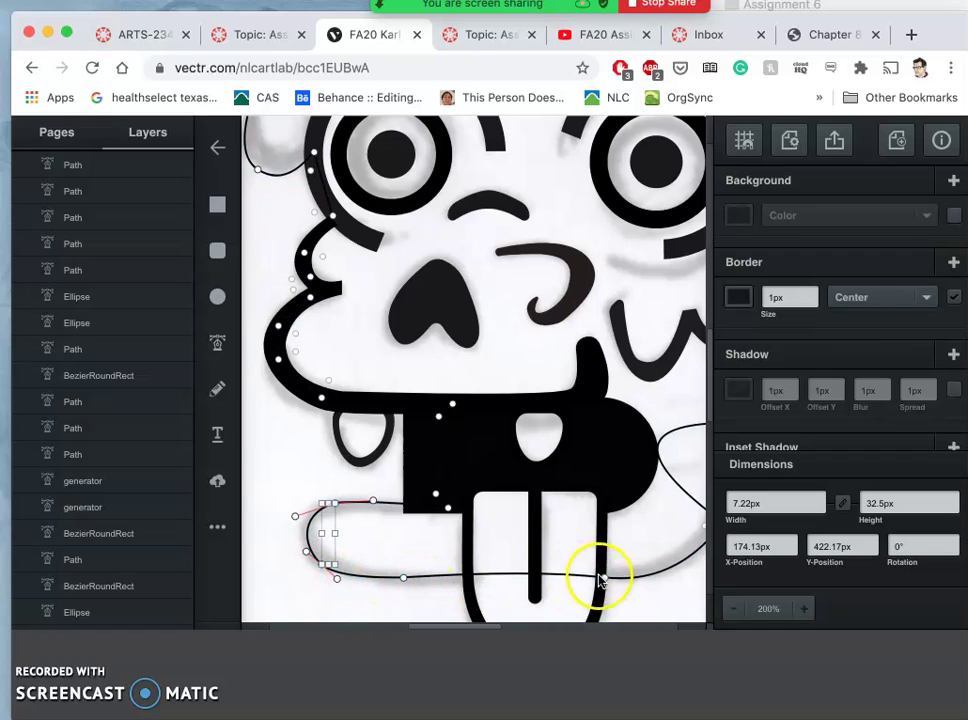
Step: Reshape the jaw's bottom point at the tongue's right edge, keeping the left segment straight and curving the right one up to the jaw's corner
drag(603, 580, 603, 580)
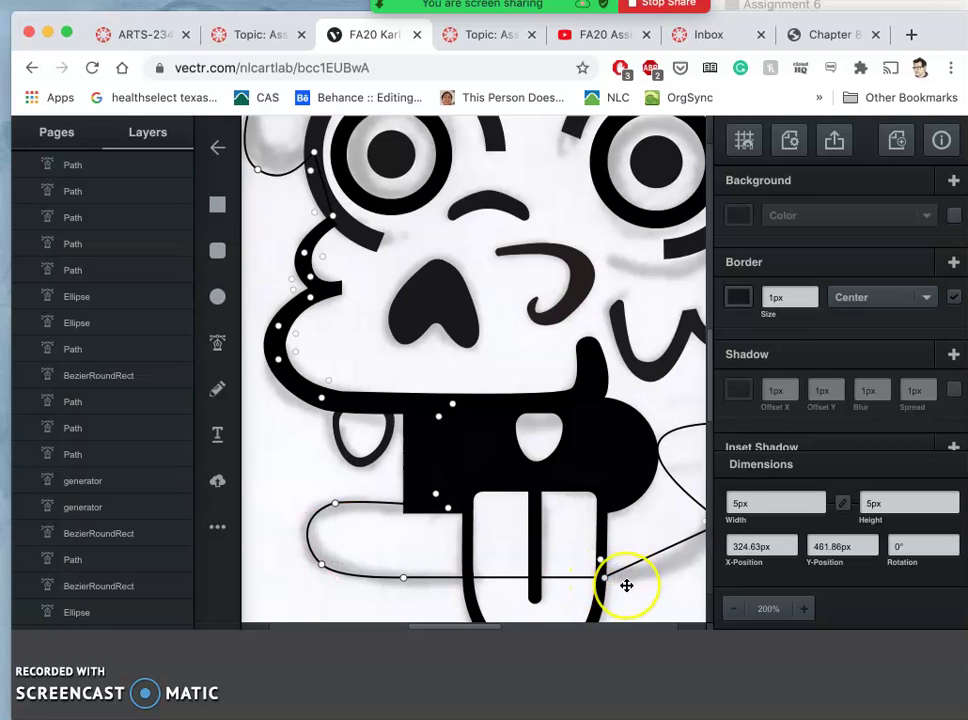
scroll(624, 583, right, 5)
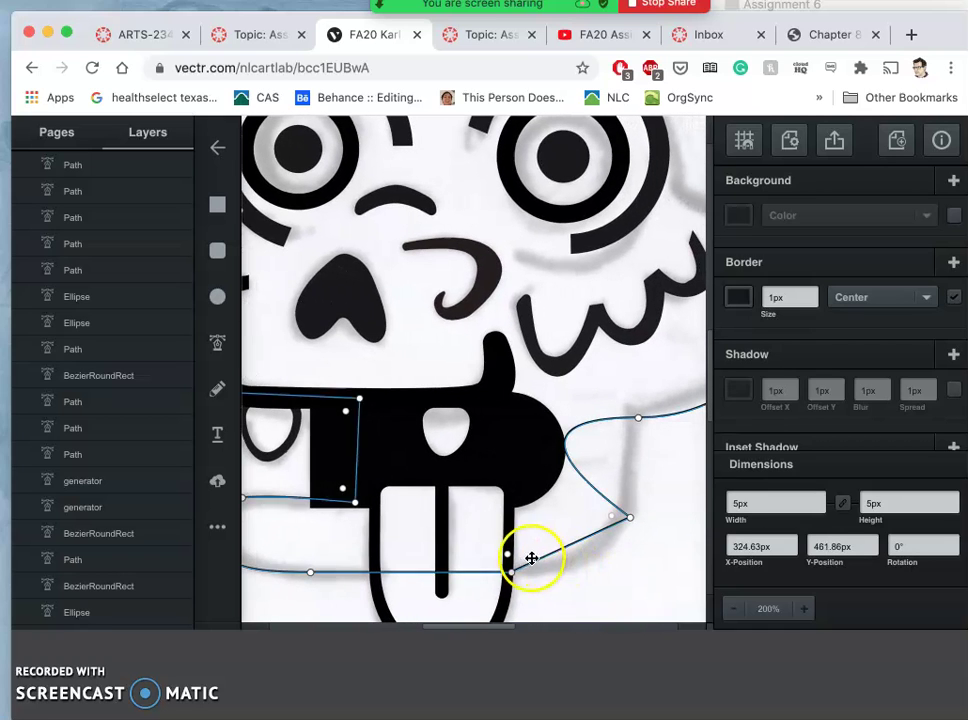
double_click(512, 578)
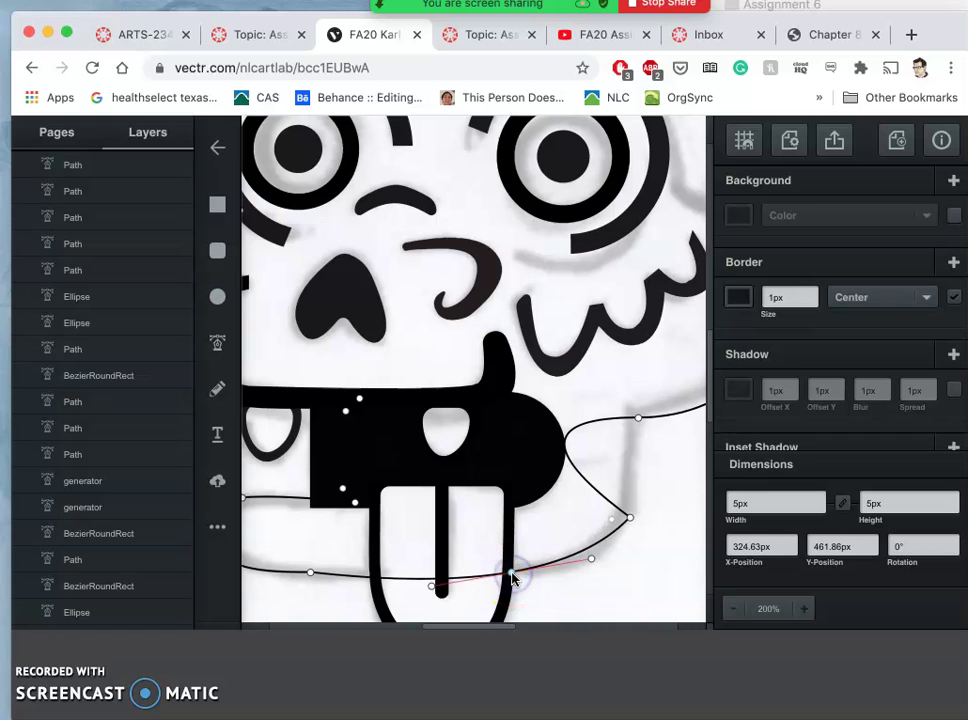
drag(432, 586, 512, 573)
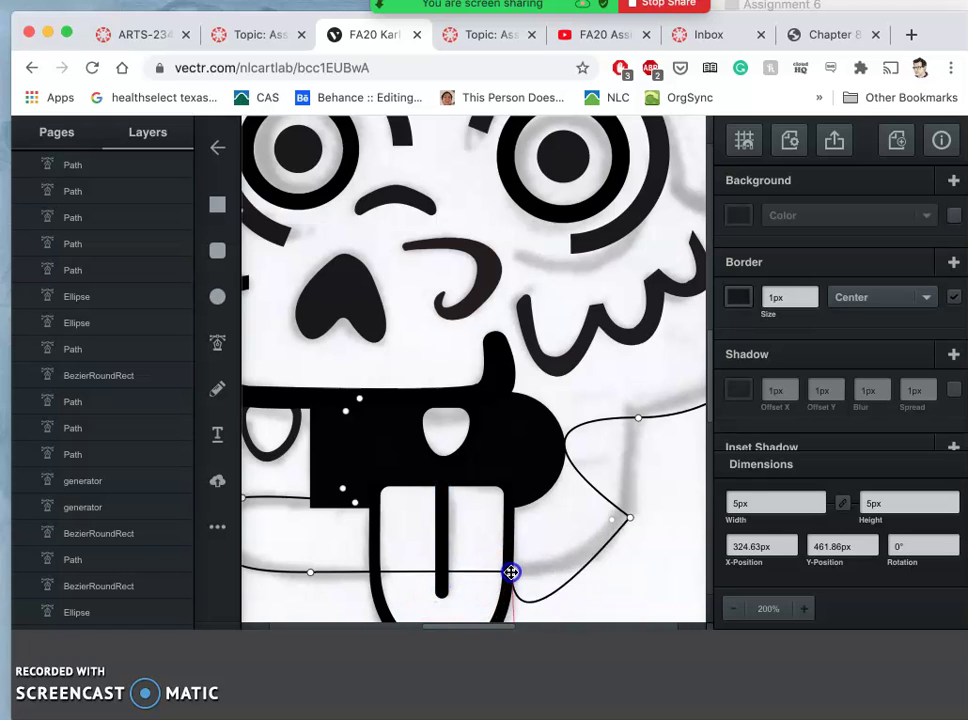
scroll(605, 557, down, 3)
scroll(605, 557, right, 1)
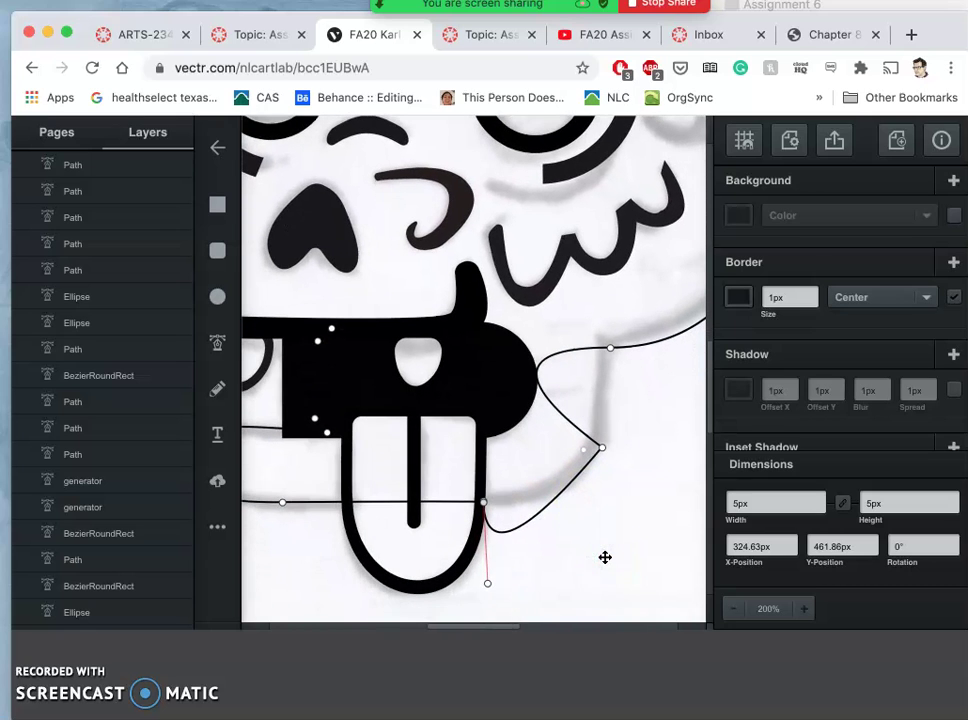
drag(495, 584, 566, 501)
click(600, 446)
drag(601, 446, 604, 452)
Step: Adjust the handles of the point at the right cheek's base, straightening the edge below it and bowing the cheek out along the sketch
click(609, 347)
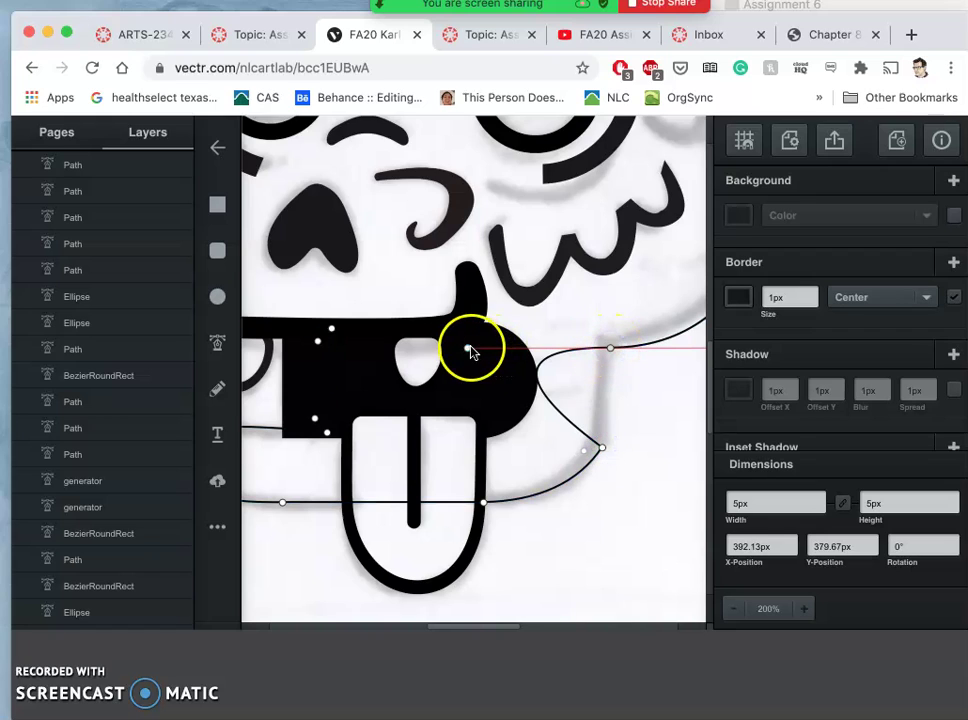
drag(469, 349, 608, 347)
scroll(620, 387, right, 5)
scroll(620, 387, up, 2)
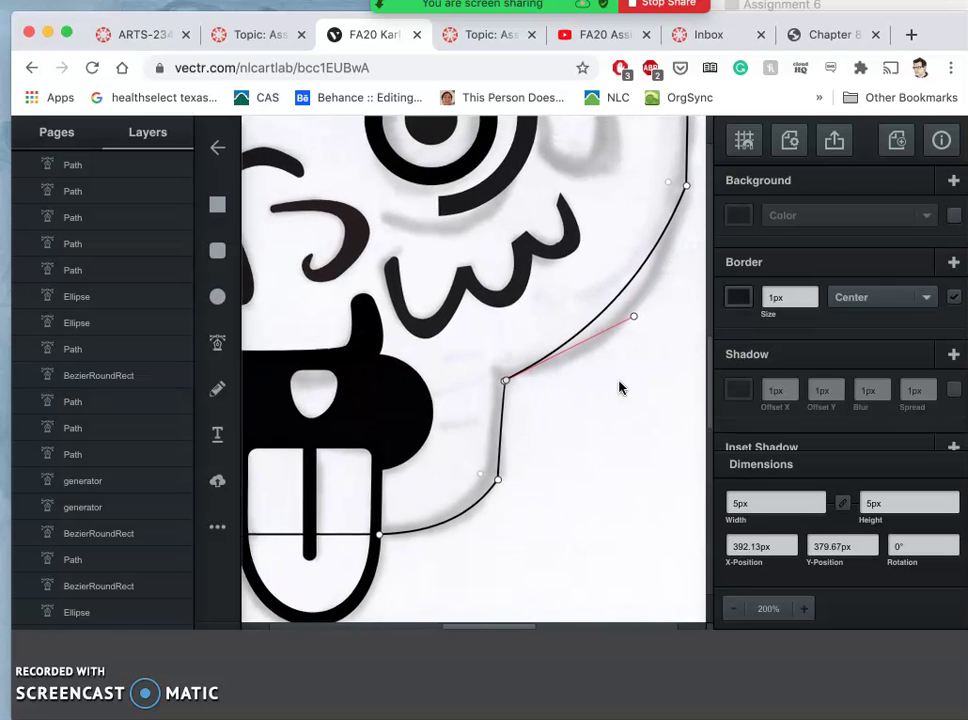
drag(626, 327, 625, 329)
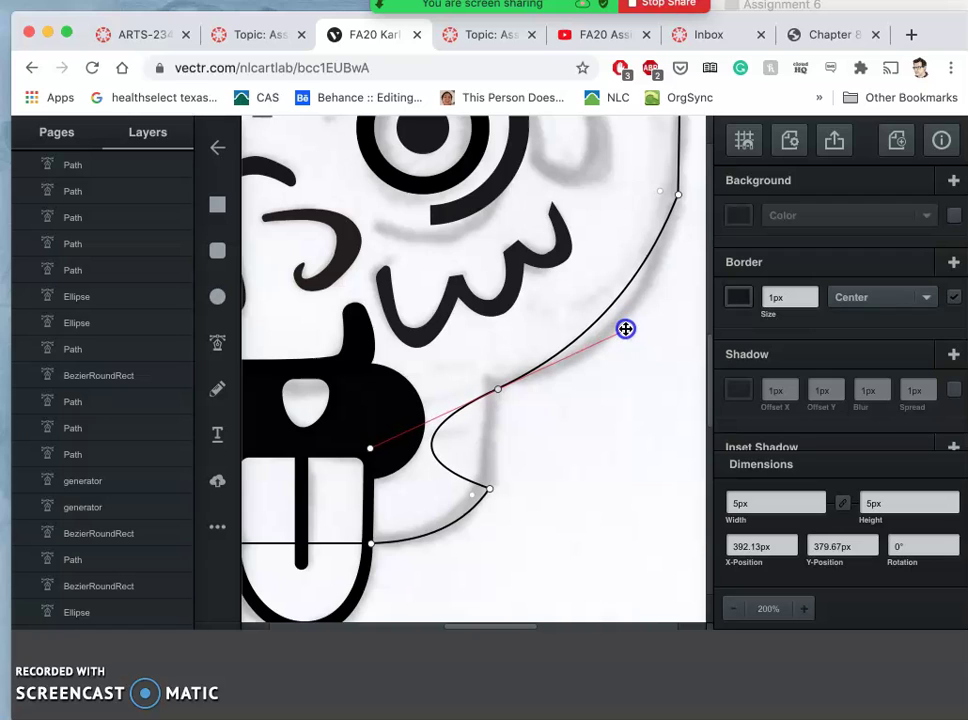
drag(370, 447, 643, 367)
Step: Move the point at the right cheek's base slightly up and left onto the sketched corner
click(508, 365)
click(492, 388)
click(494, 390)
drag(492, 388, 495, 384)
click(668, 339)
Step: Remove the head shape's border and fill it with solid gray #909090
scroll(668, 339, up, 1)
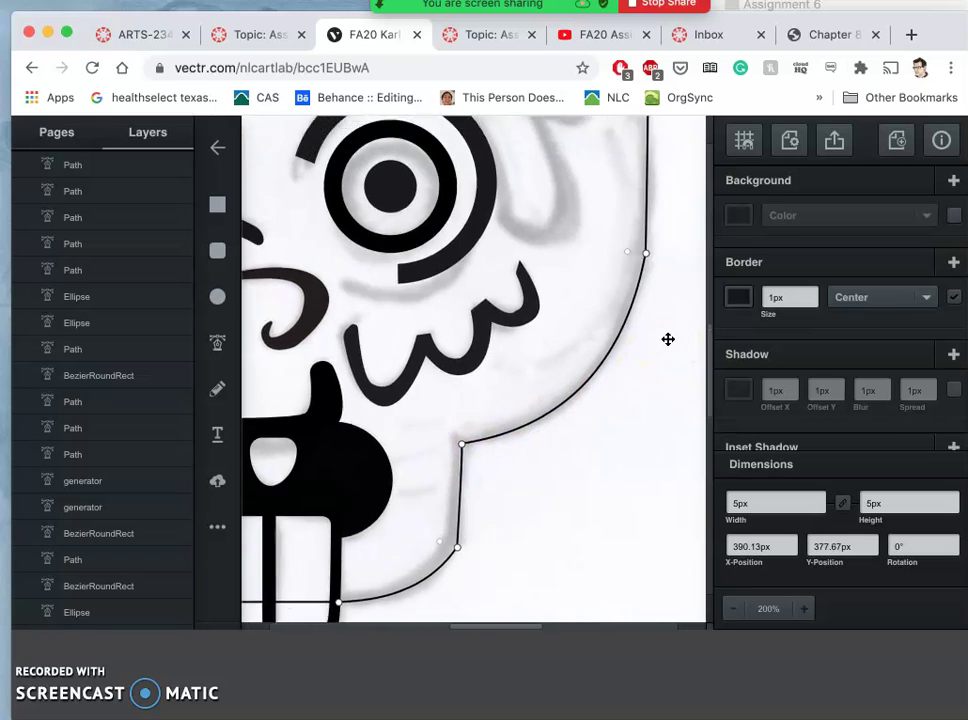
scroll(668, 339, up, 10)
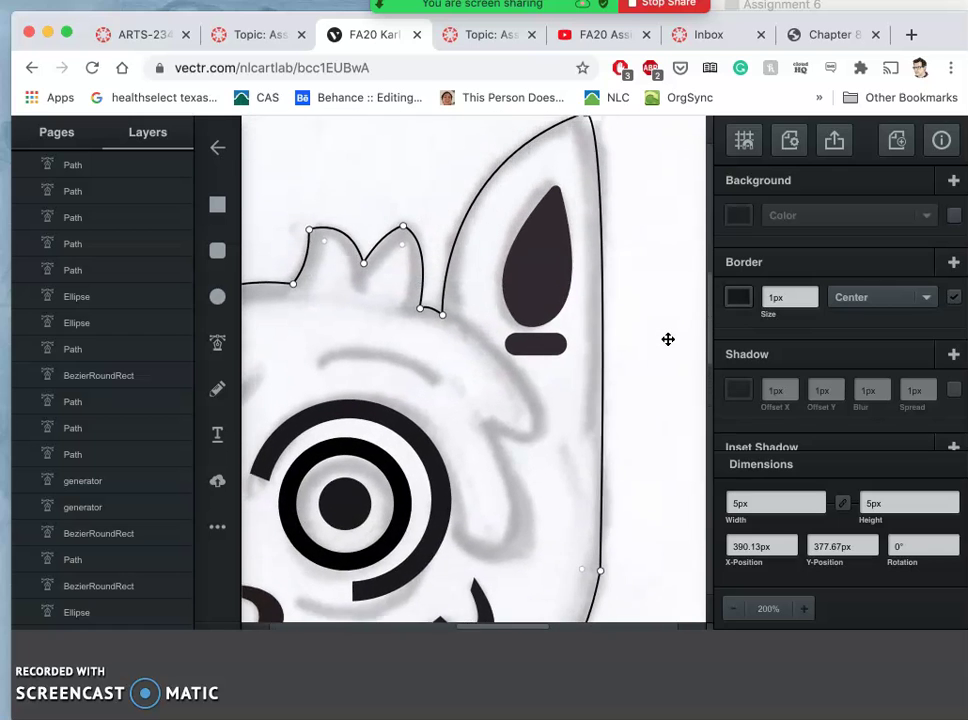
scroll(668, 339, up, 3)
click(502, 425)
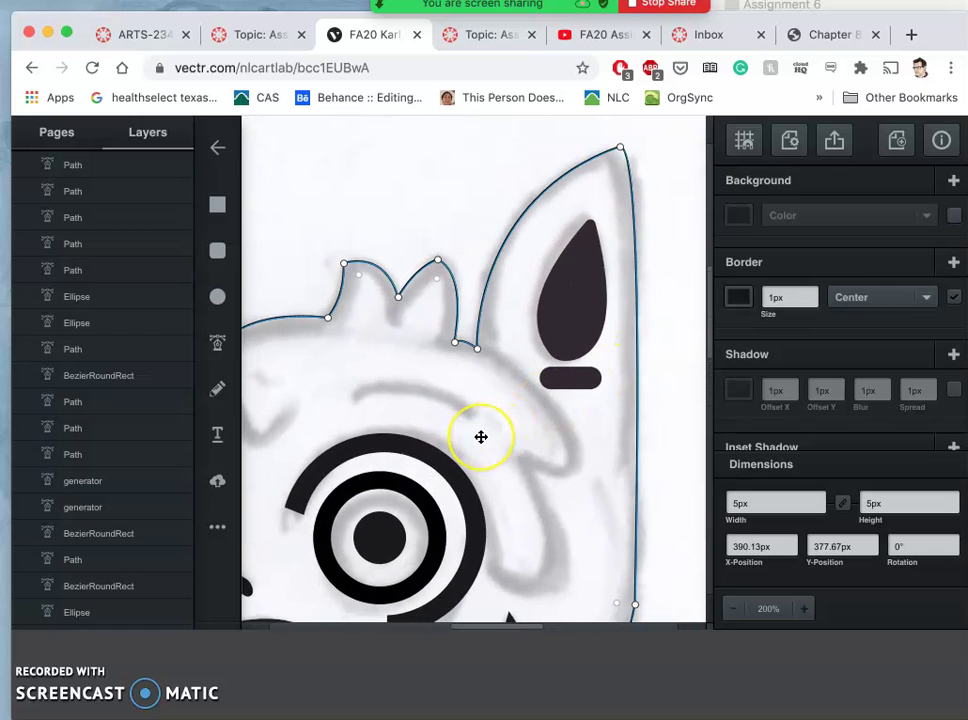
scroll(481, 437, down, 5)
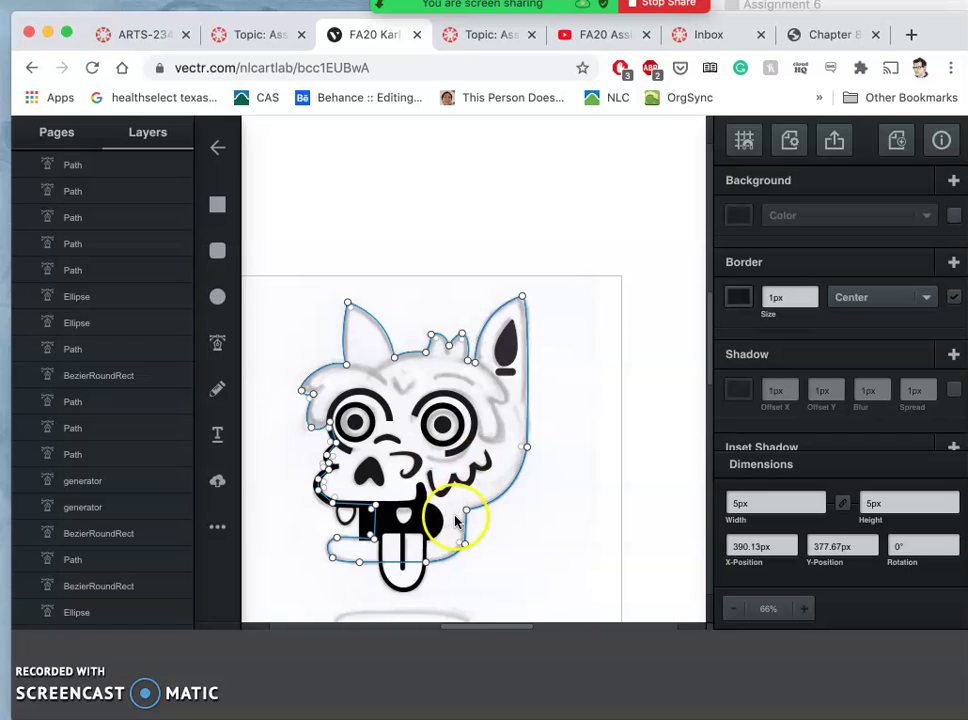
click(953, 296)
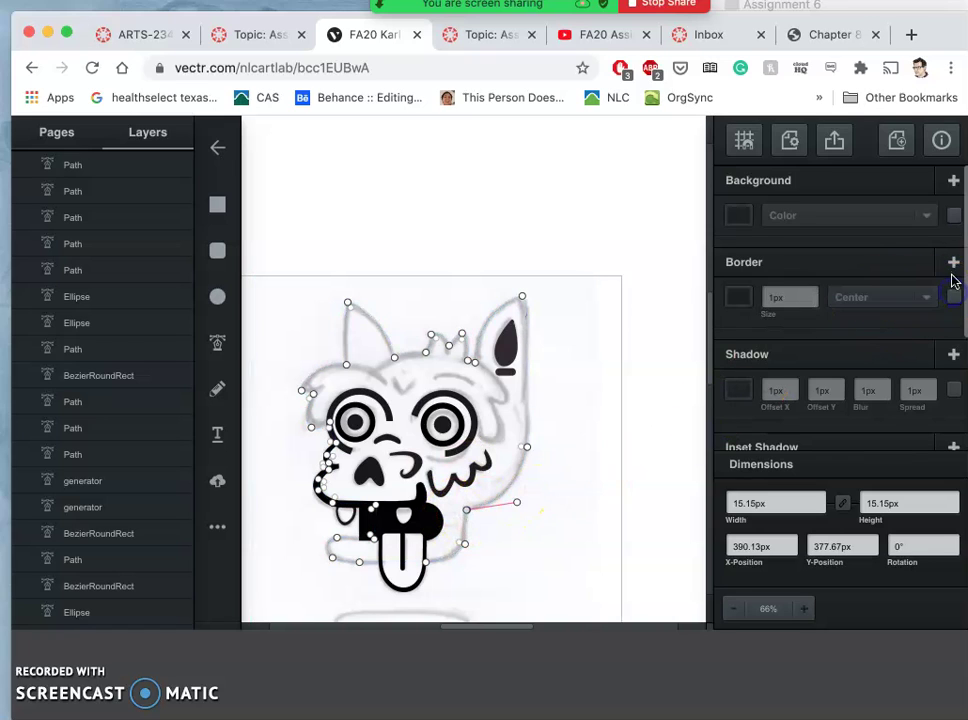
click(953, 218)
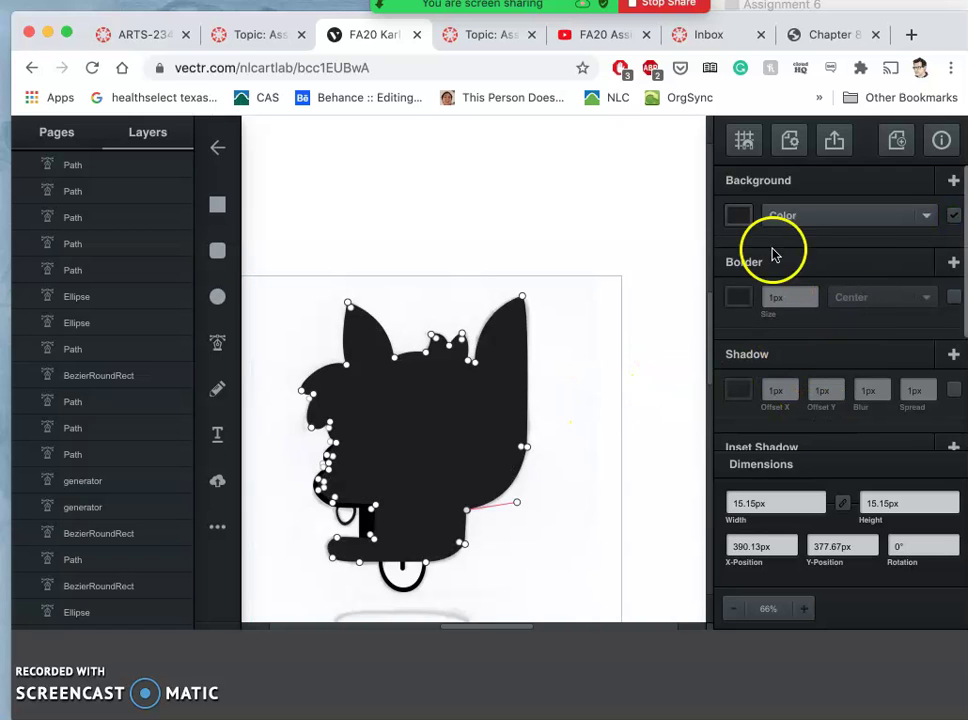
click(739, 215)
drag(529, 201, 499, 202)
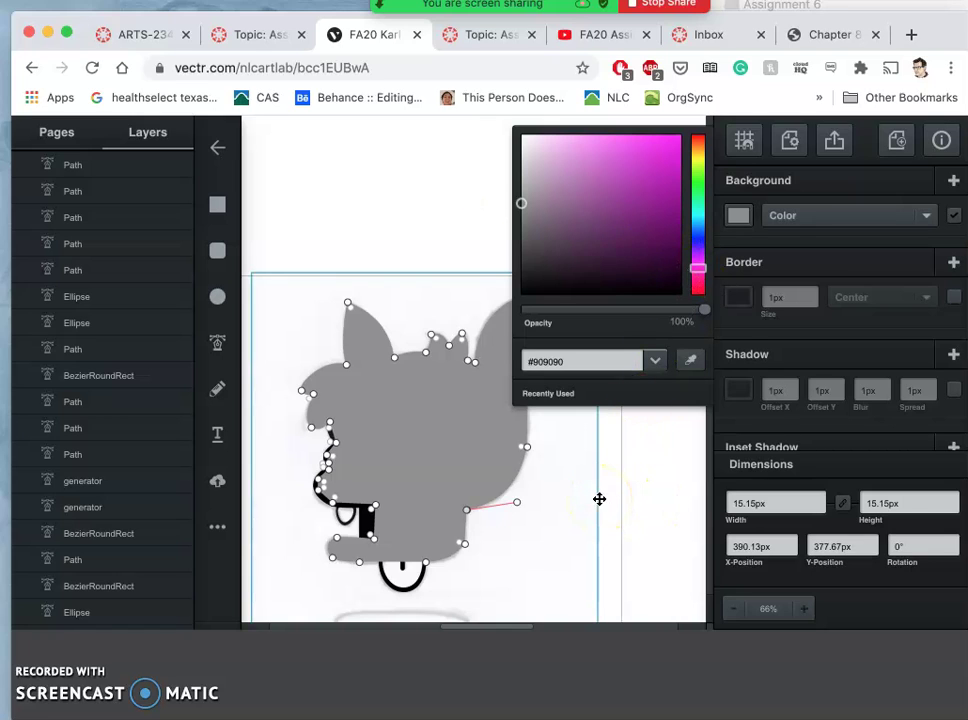
click(584, 500)
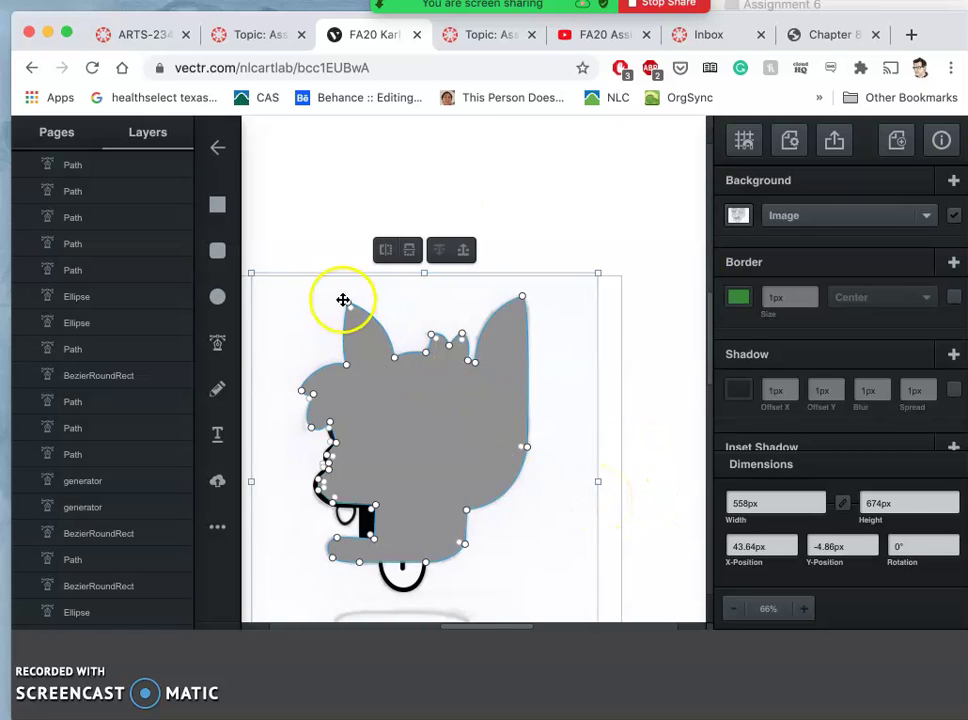
Step: Send the gray head shape backward through the stacking order until it lies behind all the facial features
click(442, 390)
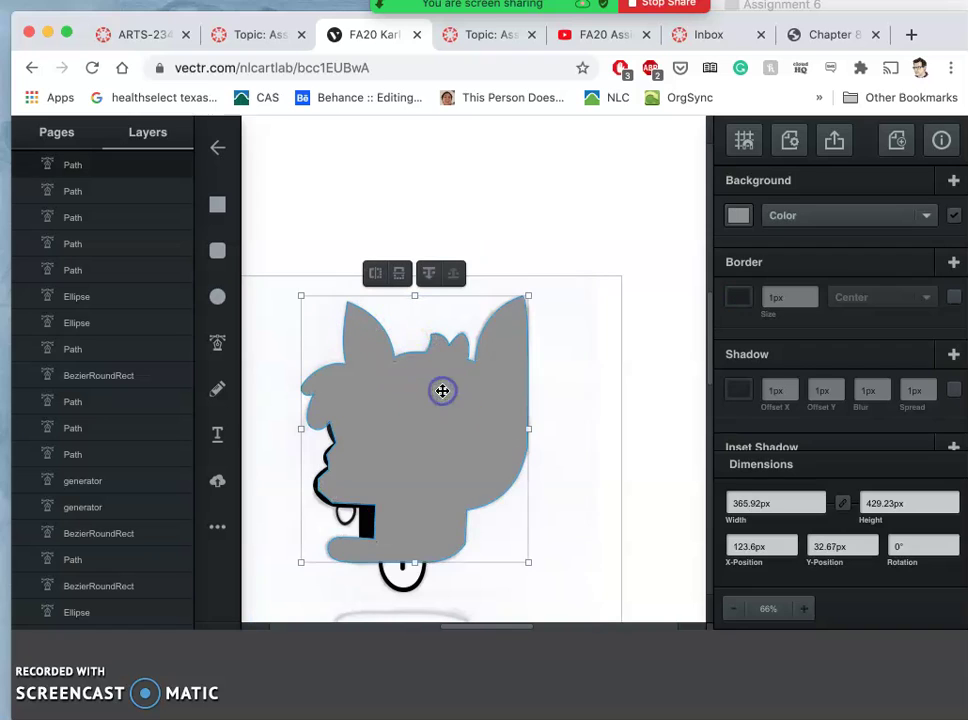
click(430, 274)
click(430, 274)
click(430, 274)
click(430, 274)
click(430, 274)
click(430, 274)
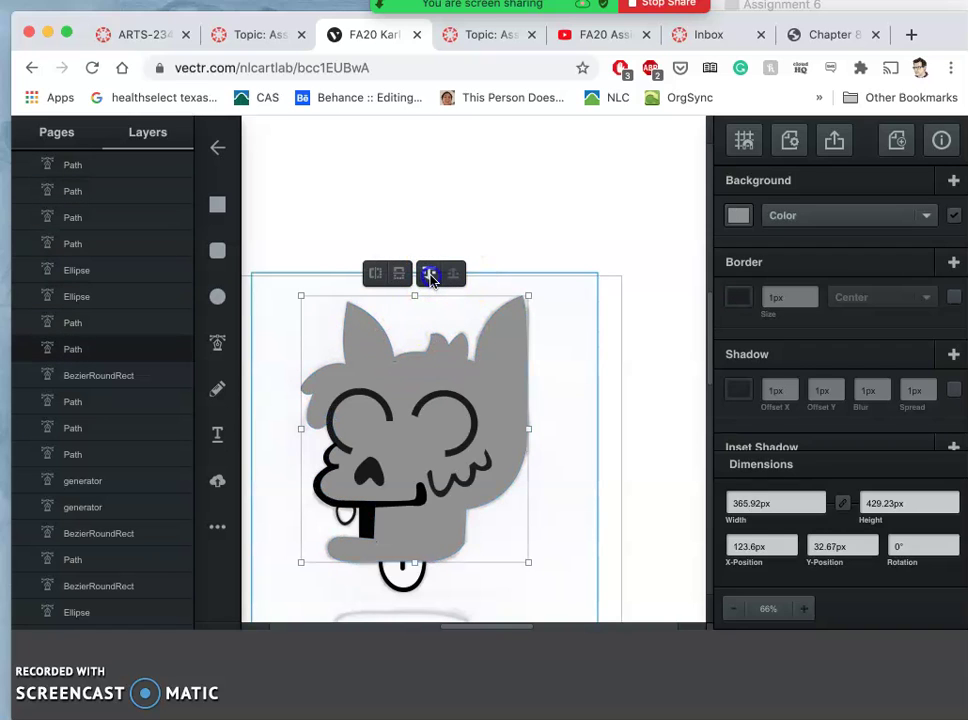
click(430, 274)
click(430, 274)
click(430, 274)
click(430, 274)
click(430, 274)
click(430, 274)
click(430, 274)
click(430, 274)
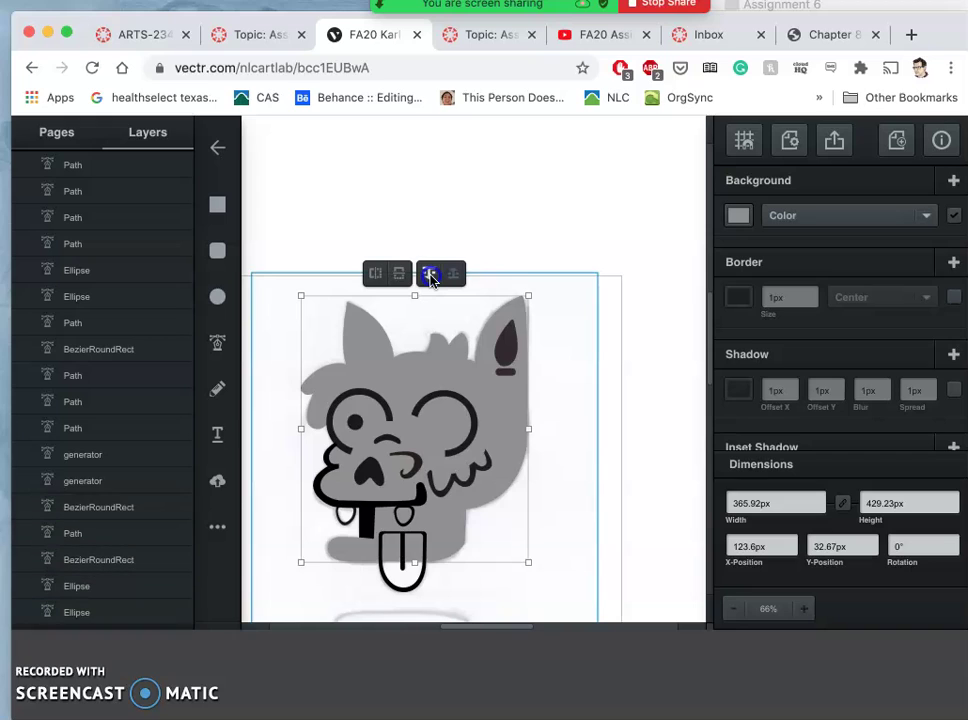
click(430, 274)
click(430, 274)
click(430, 274)
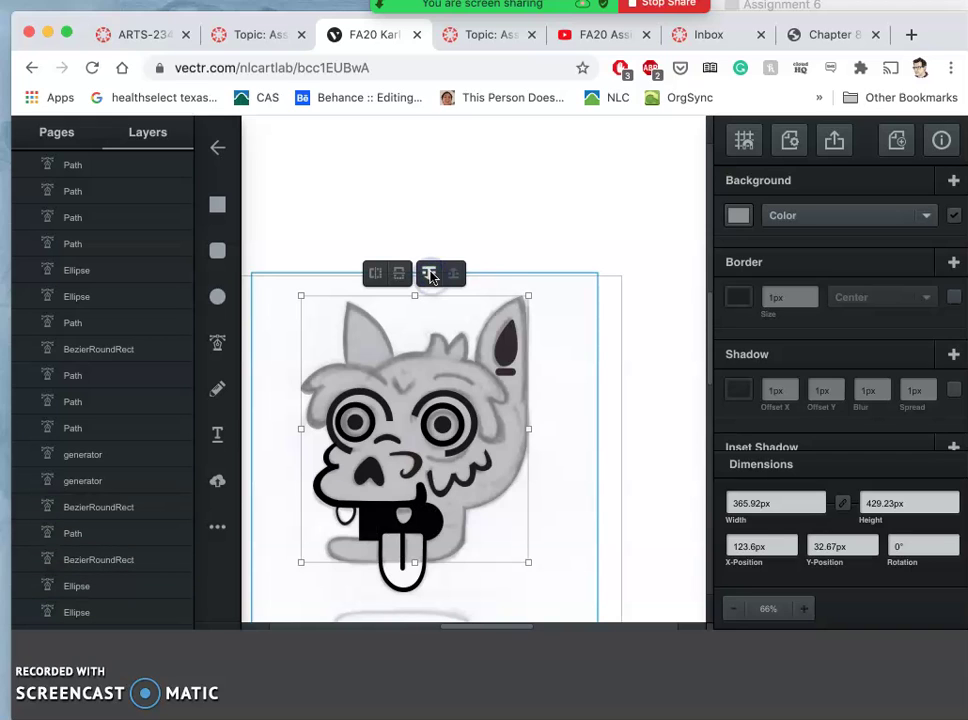
Step: Bring the head shape forward so it sits directly above the sketch image and below the facial features
click(452, 276)
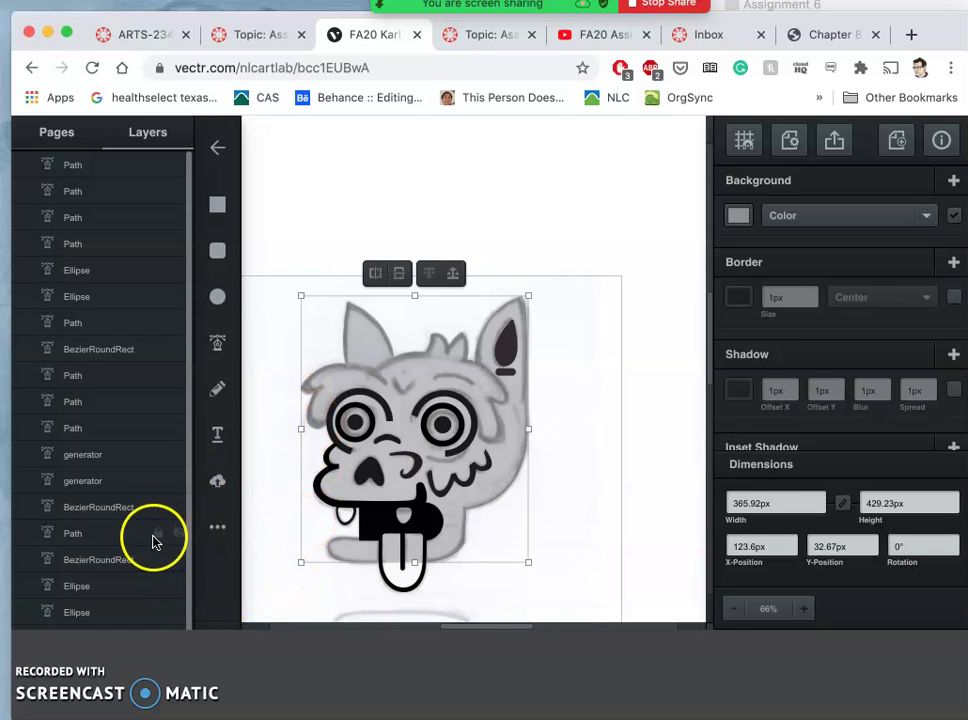
click(439, 66)
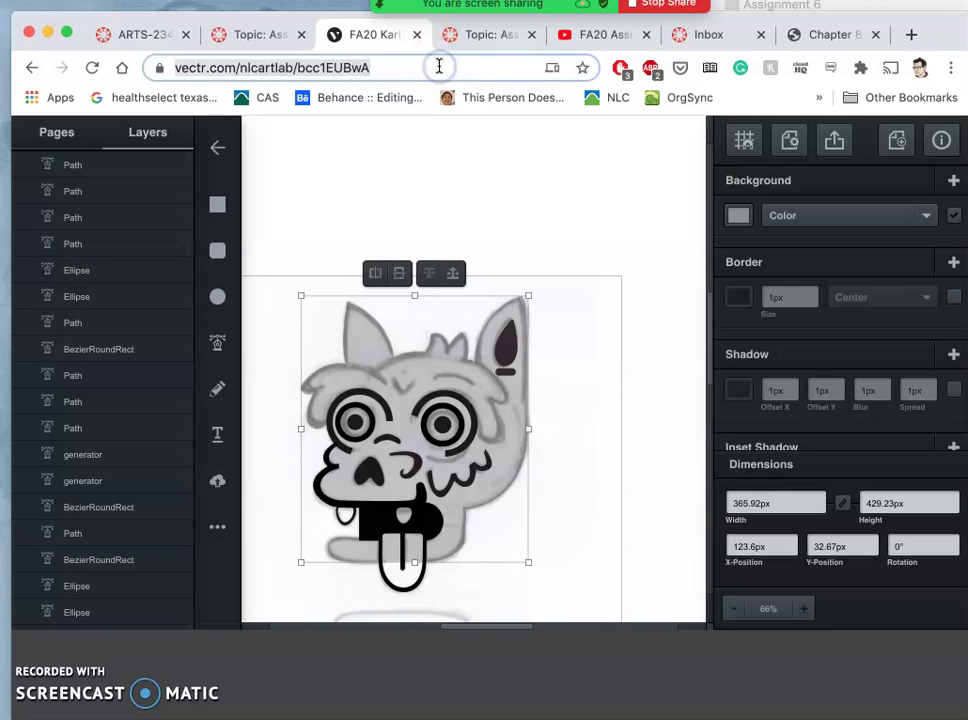
key(ctrl+minus)
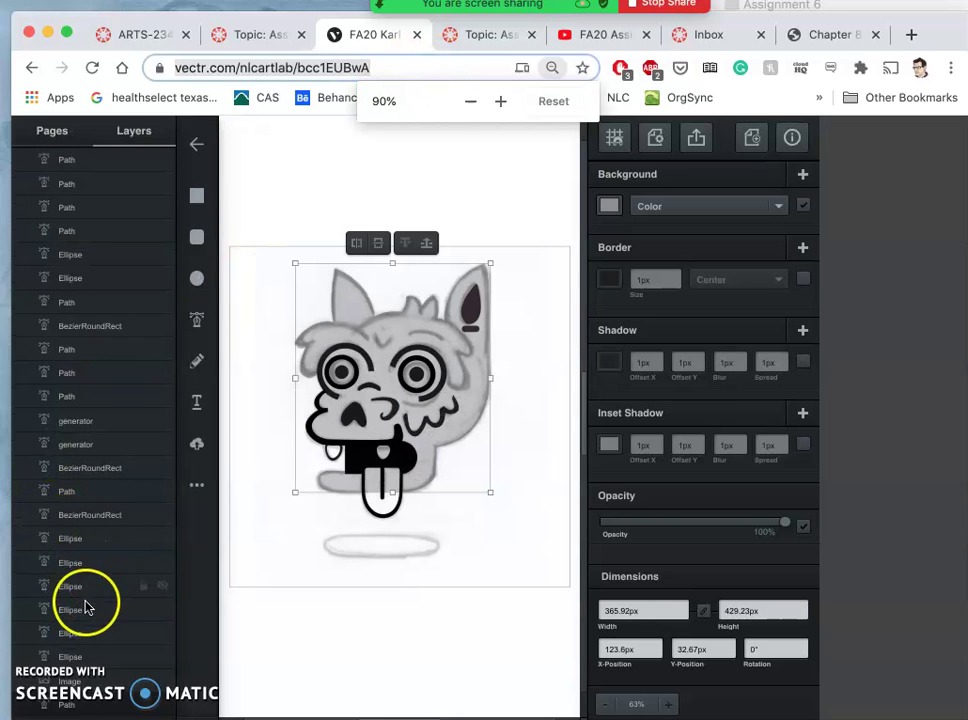
click(98, 704)
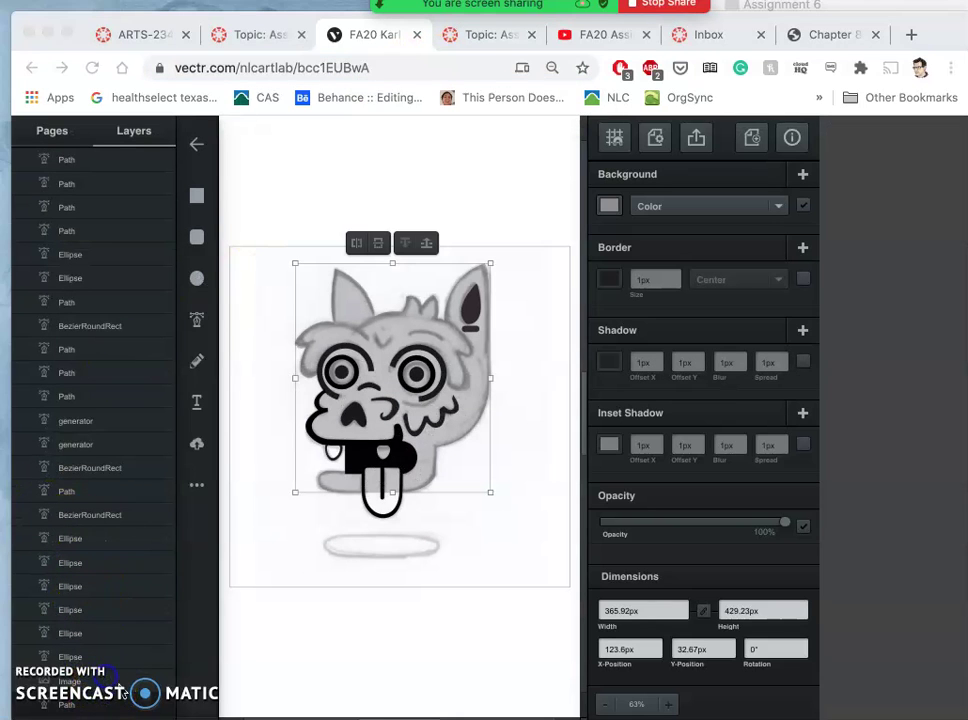
click(122, 660)
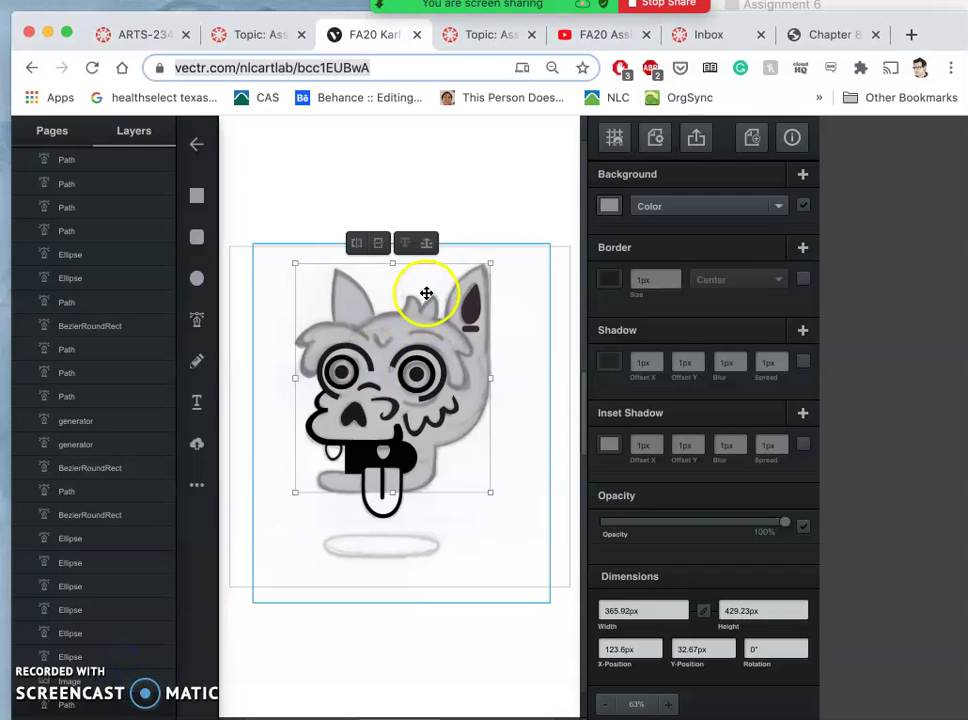
click(426, 244)
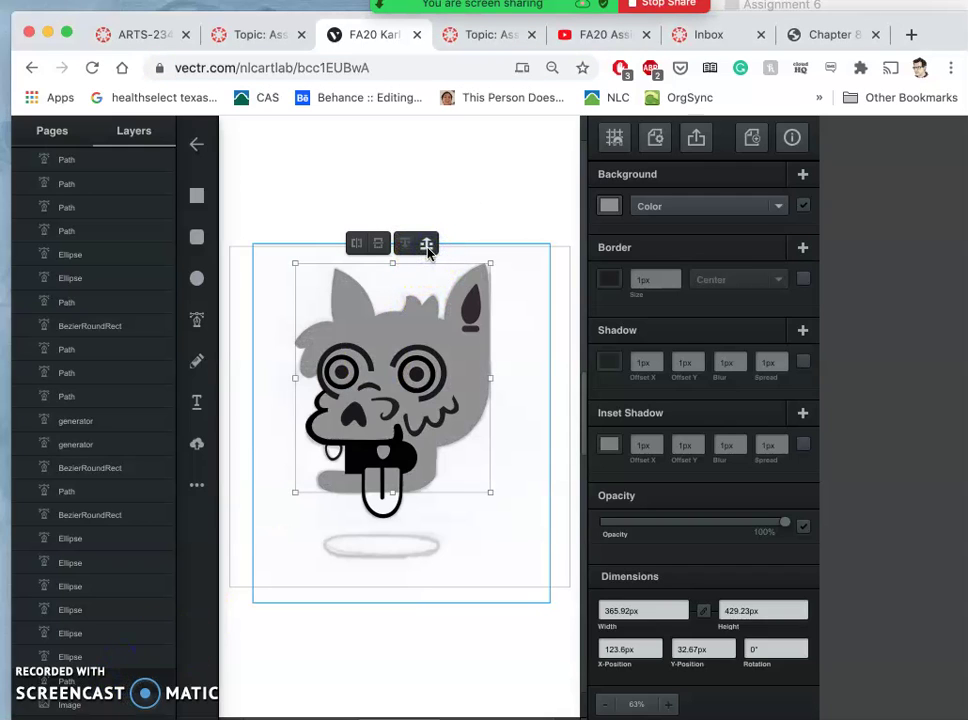
click(542, 403)
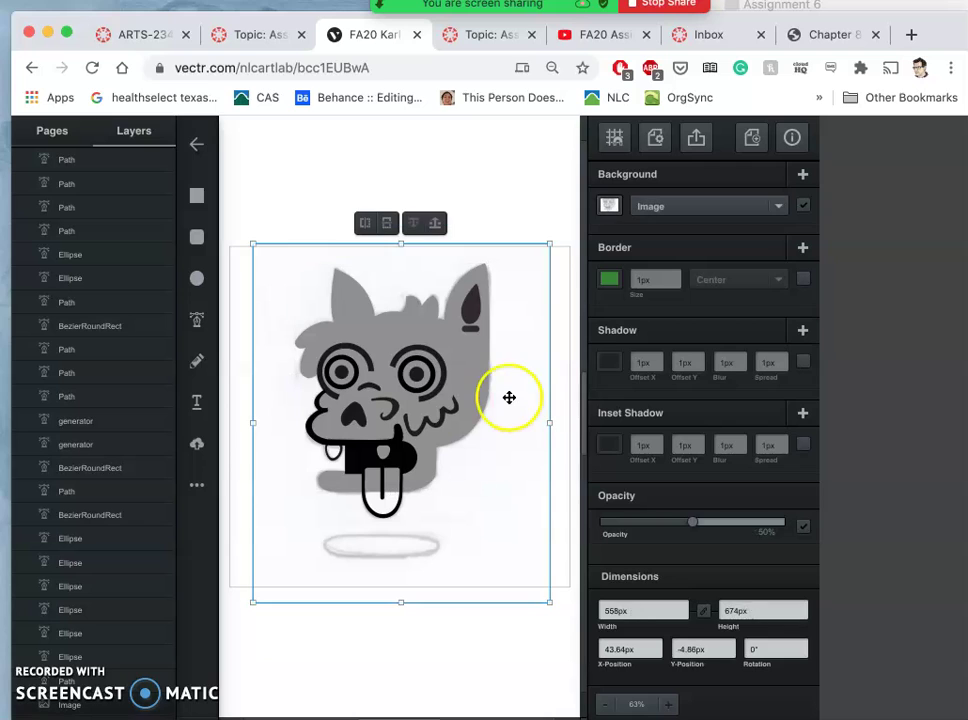
Step: Duplicate the gray head shape and fill the copy with white #ffffff
key(super+0)
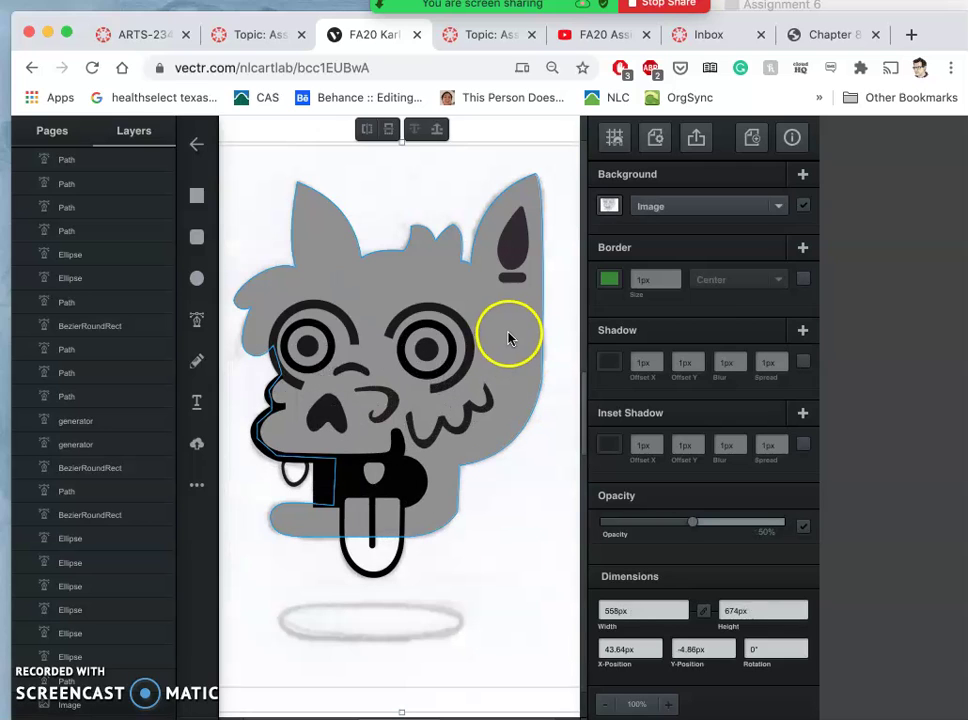
click(509, 336)
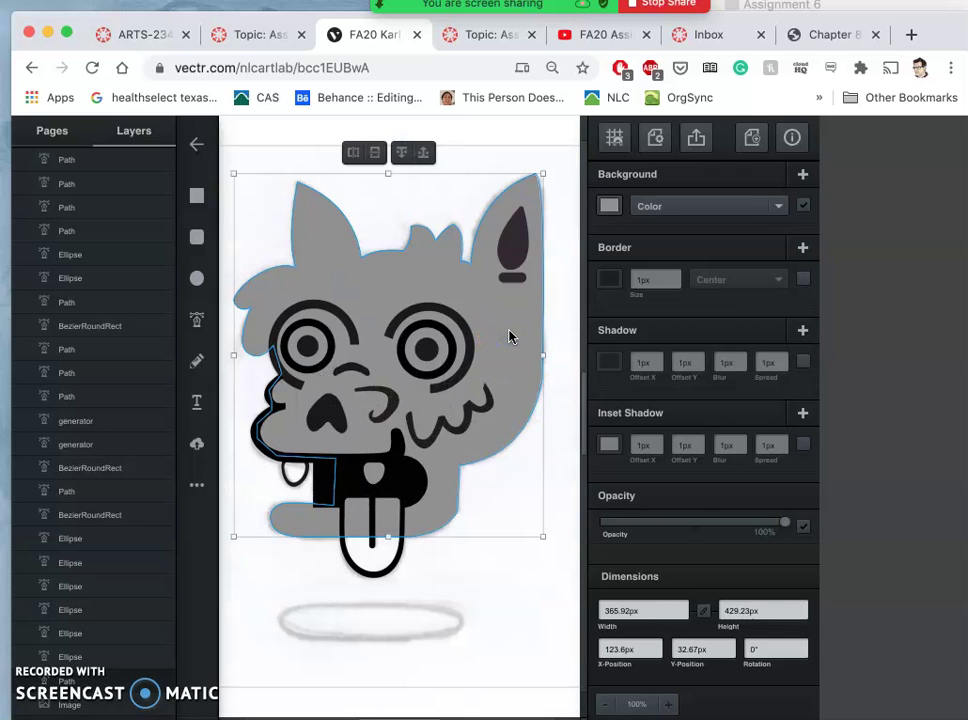
right_click(509, 336)
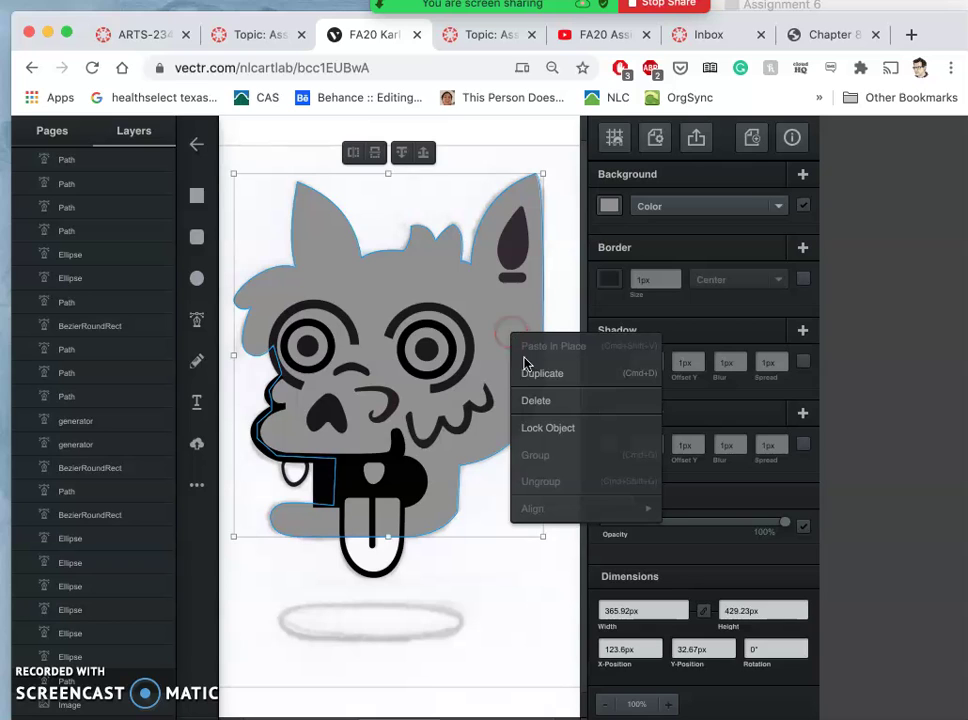
click(527, 371)
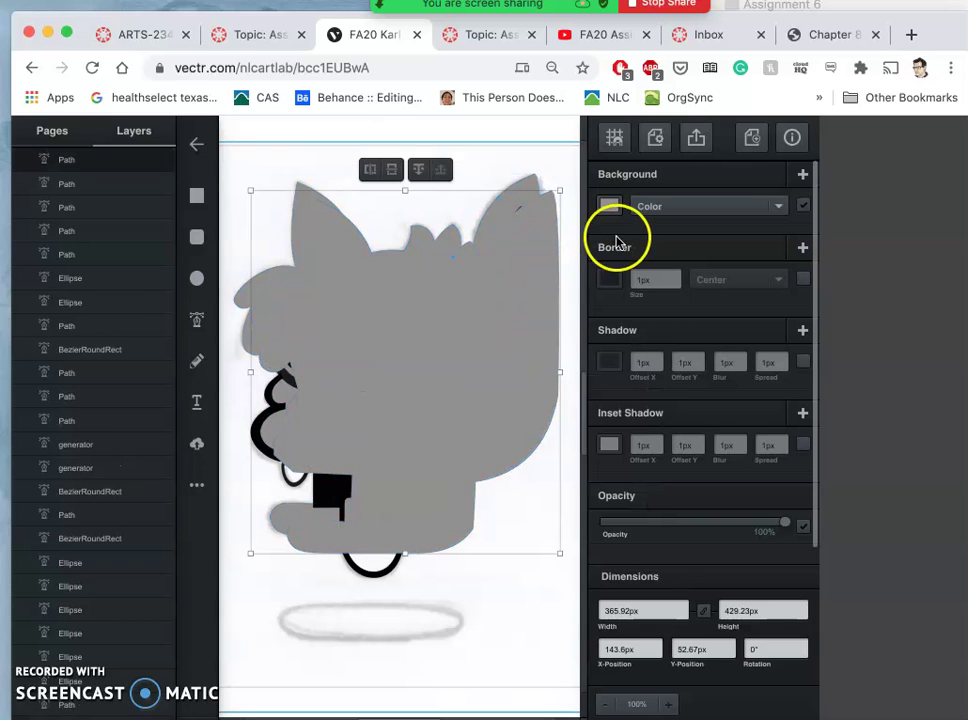
click(609, 206)
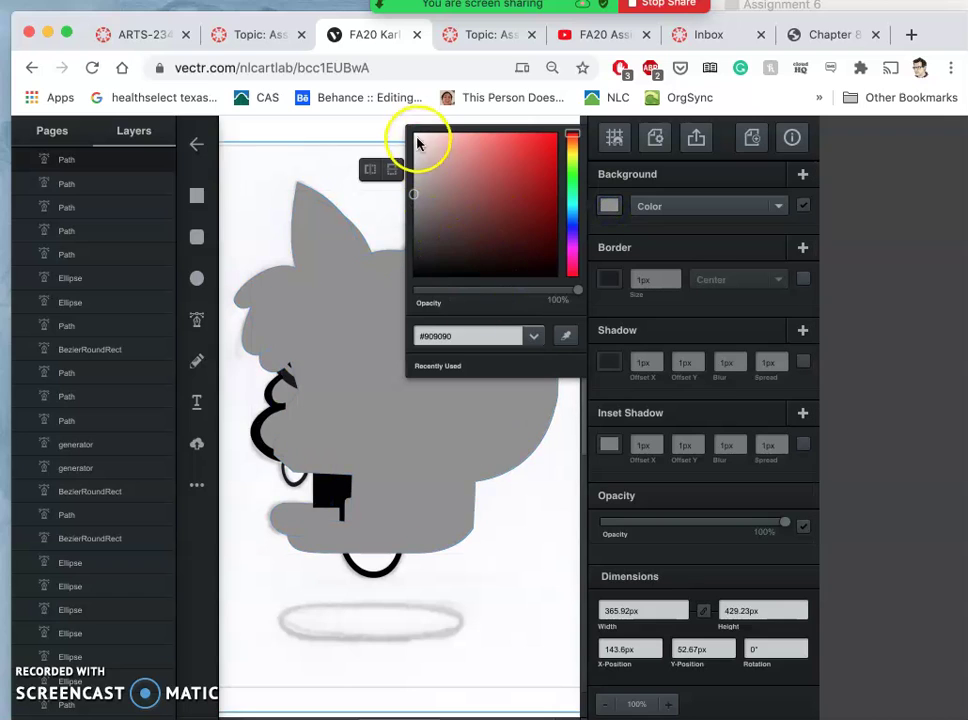
click(412, 133)
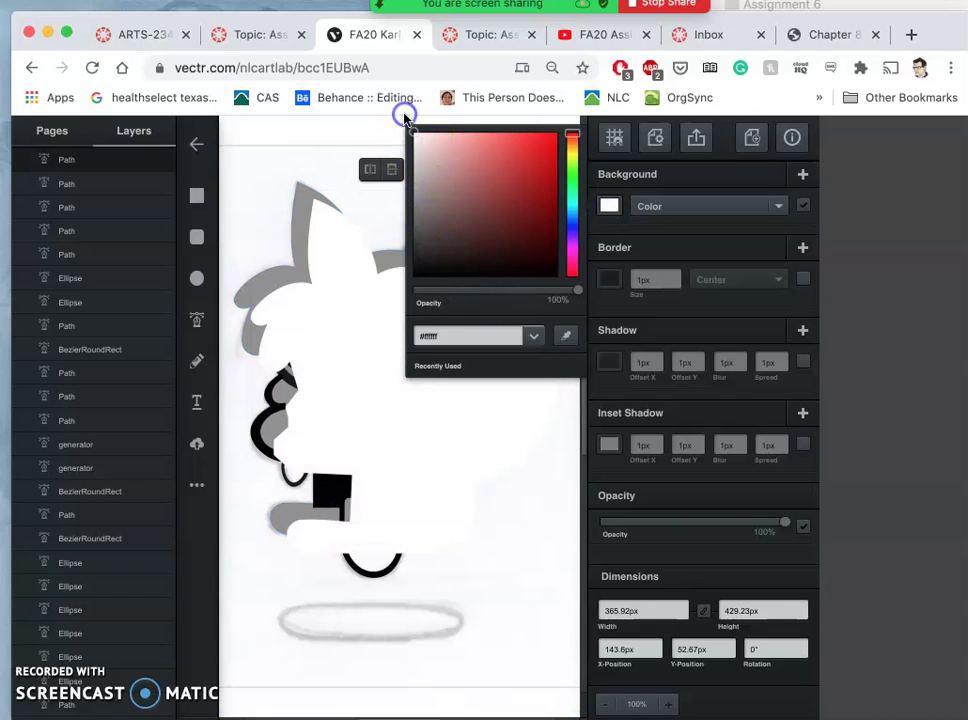
click(428, 468)
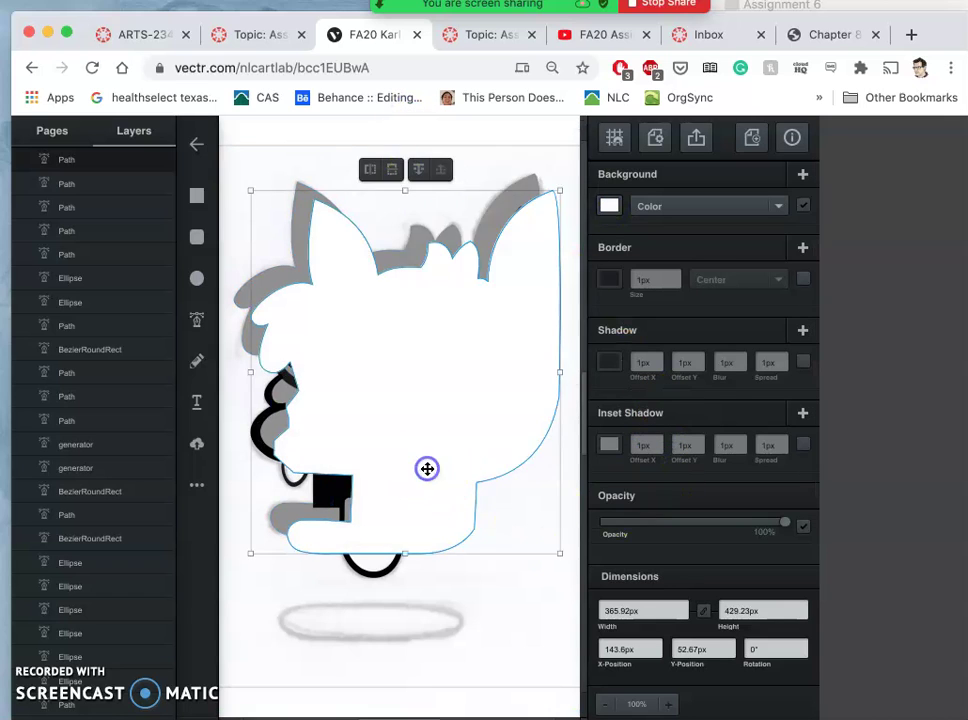
Step: Shrink the white copy to about 301 by 335 px, keeping it inset within the gray head shape
drag(557, 555, 522, 521)
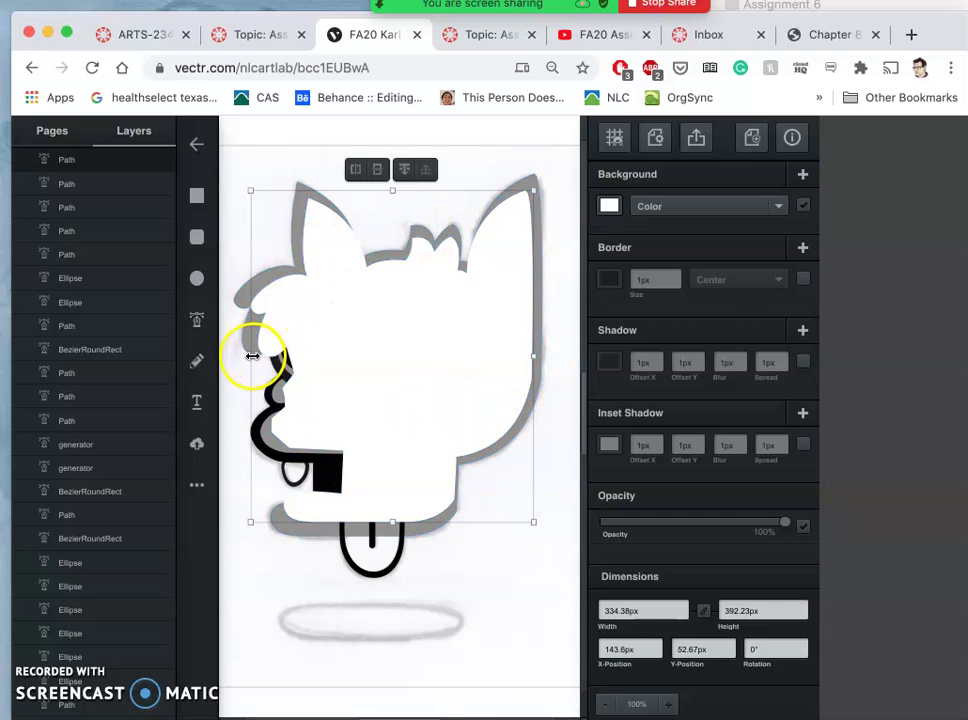
drag(252, 355, 240, 353)
drag(387, 522, 388, 531)
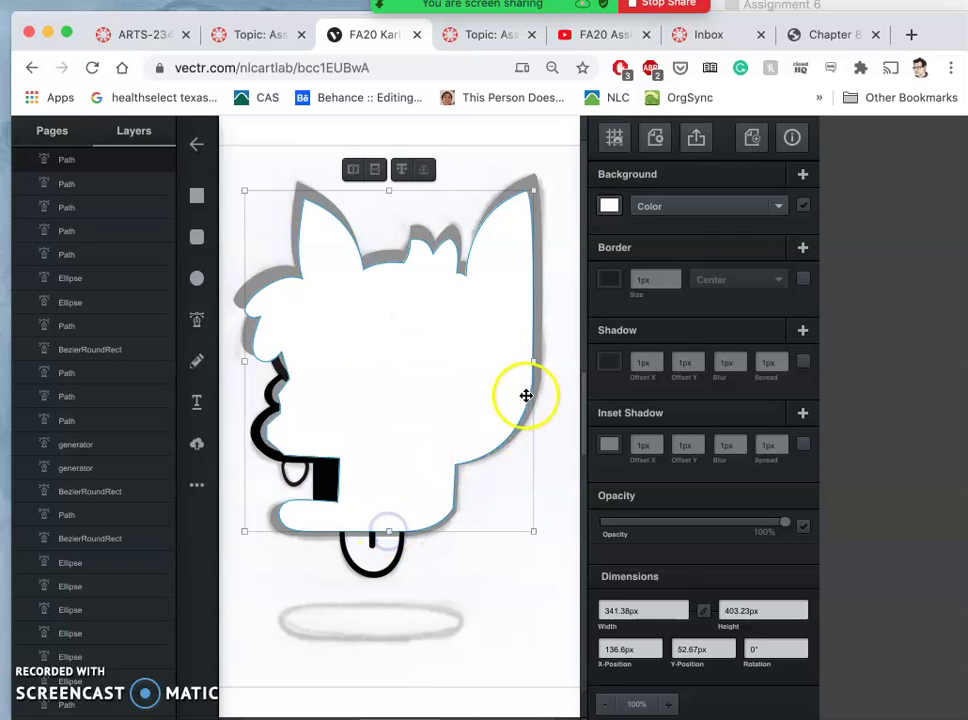
drag(533, 190, 539, 185)
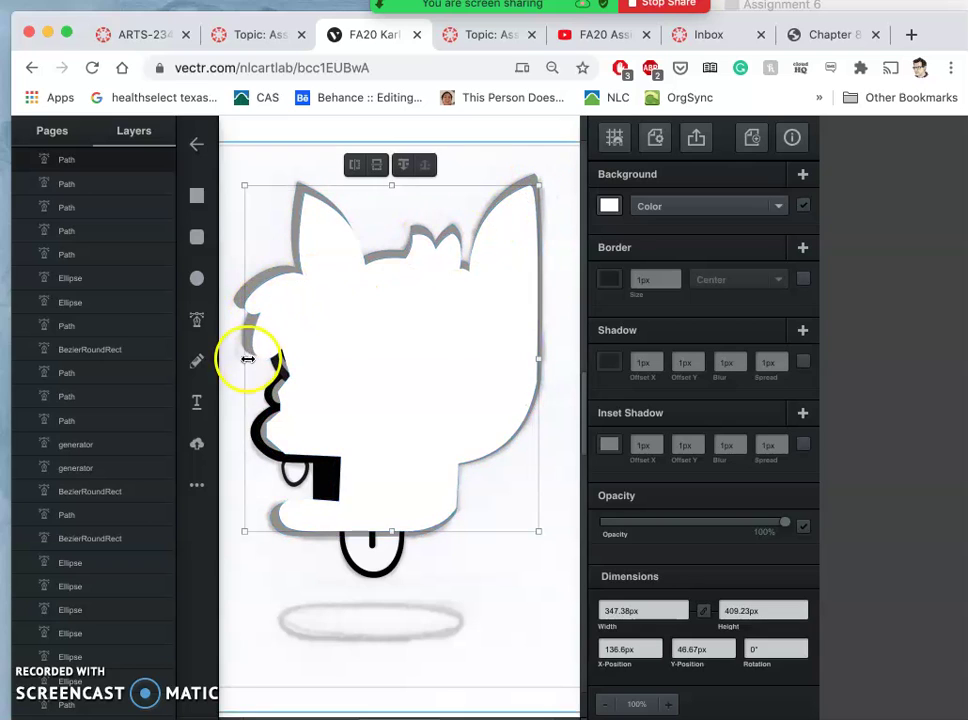
drag(245, 357, 264, 361)
drag(541, 185, 529, 231)
drag(525, 529, 519, 515)
drag(400, 497, 268, 474)
mouse_move(266, 518)
mouse_down()
mouse_move(279, 514)
mouse_move(272, 506)
mouse_move(265, 517)
mouse_move(268, 495)
mouse_move(320, 441)
mouse_move(284, 529)
mouse_move(264, 514)
mouse_move(270, 501)
mouse_move(268, 514)
mouse_up()
Step: Subtract the white copy from the gray head shape to cut out the head's interior
click(497, 430)
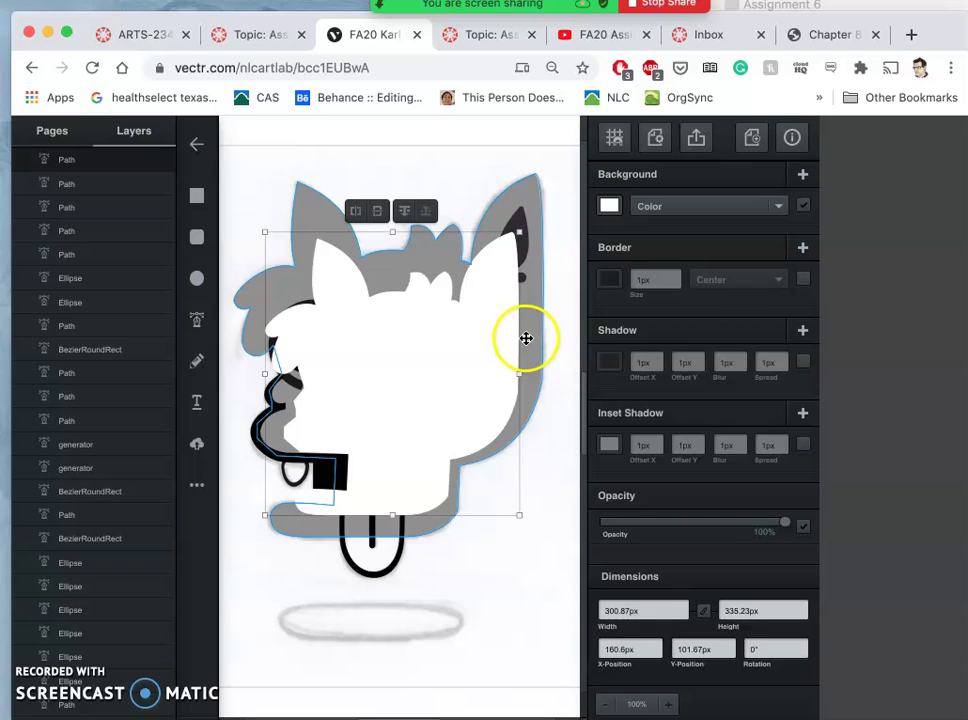
click(526, 338)
click(350, 154)
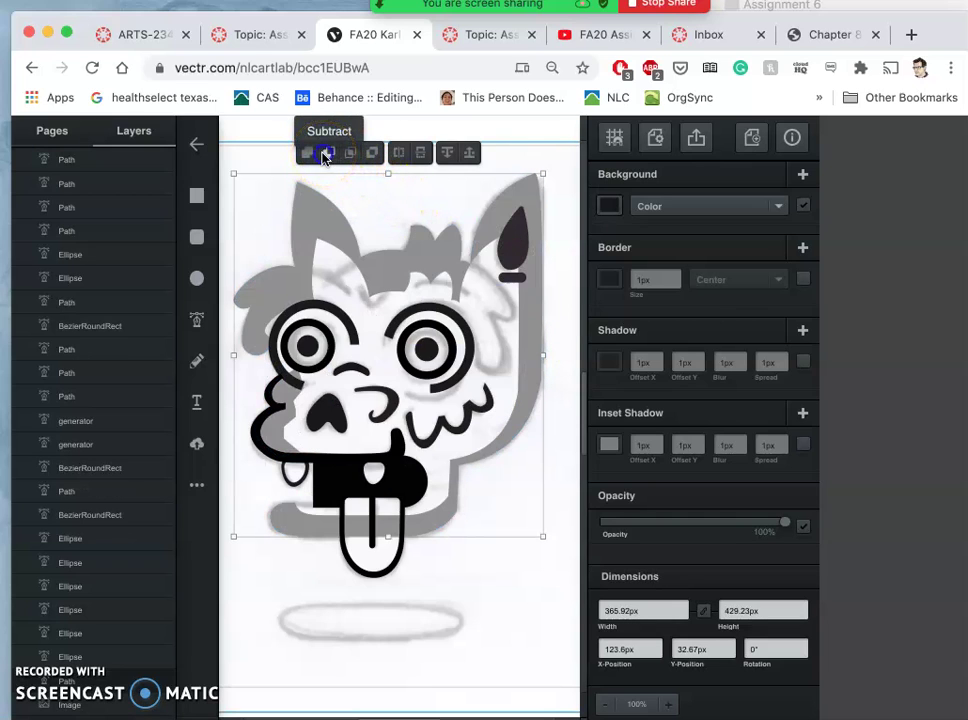
click(325, 157)
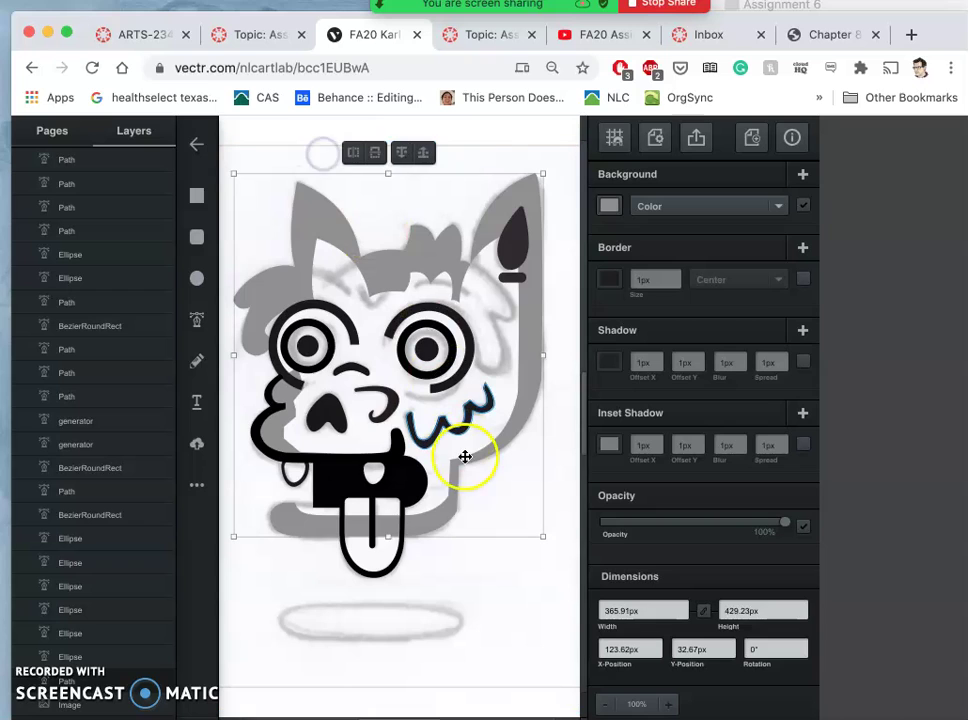
click(484, 627)
Step: Fill the cut-out head outline with black
click(526, 393)
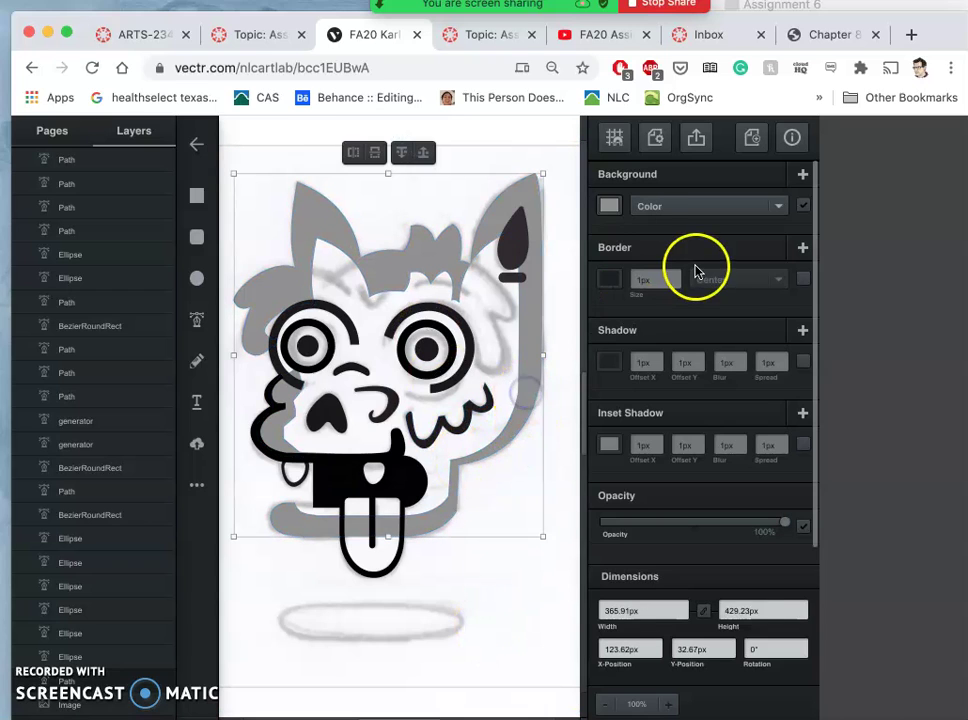
click(610, 207)
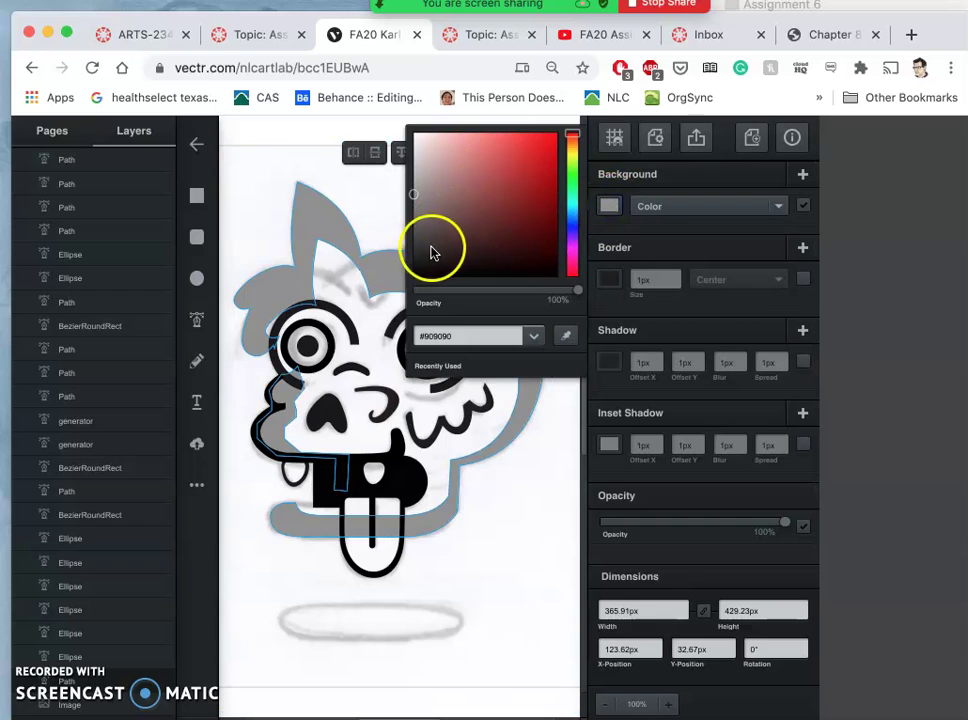
drag(426, 253, 395, 301)
click(488, 484)
Step: Move the head outline's inner cutout slightly right and down, to X 163.94 px and Y 104.52 px, thinning the line at the cheek's base
click(532, 316)
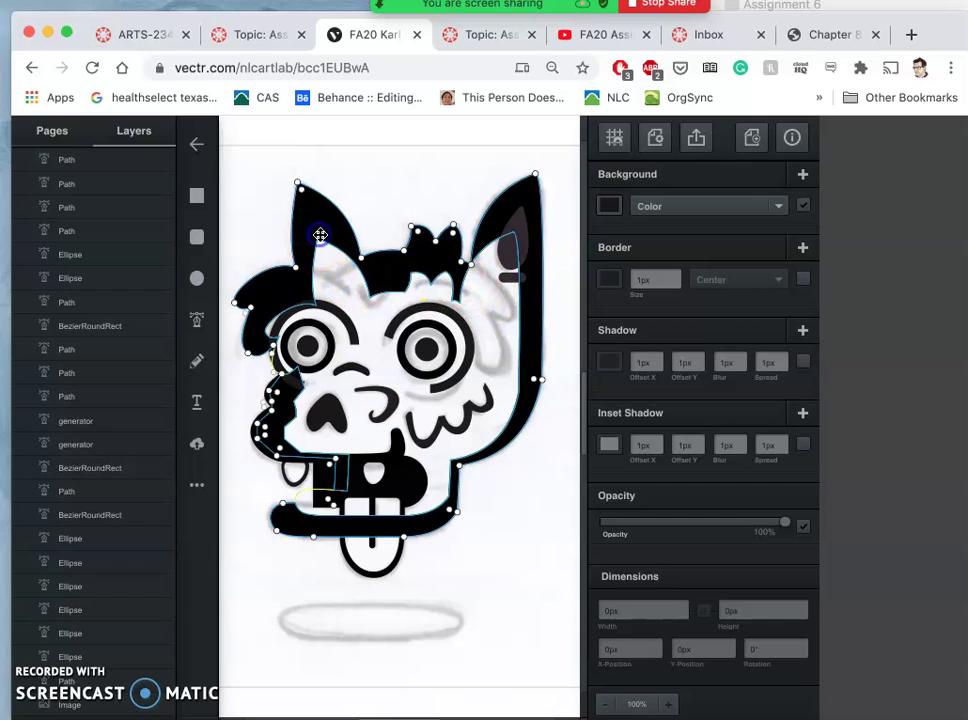
click(319, 234)
click(363, 277)
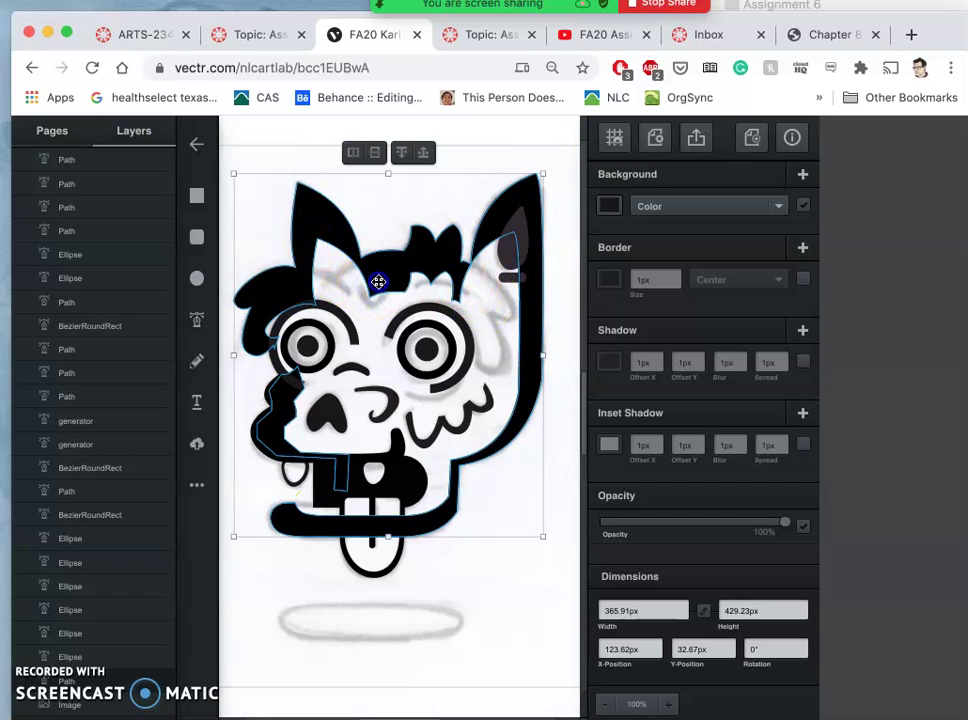
double_click(378, 282)
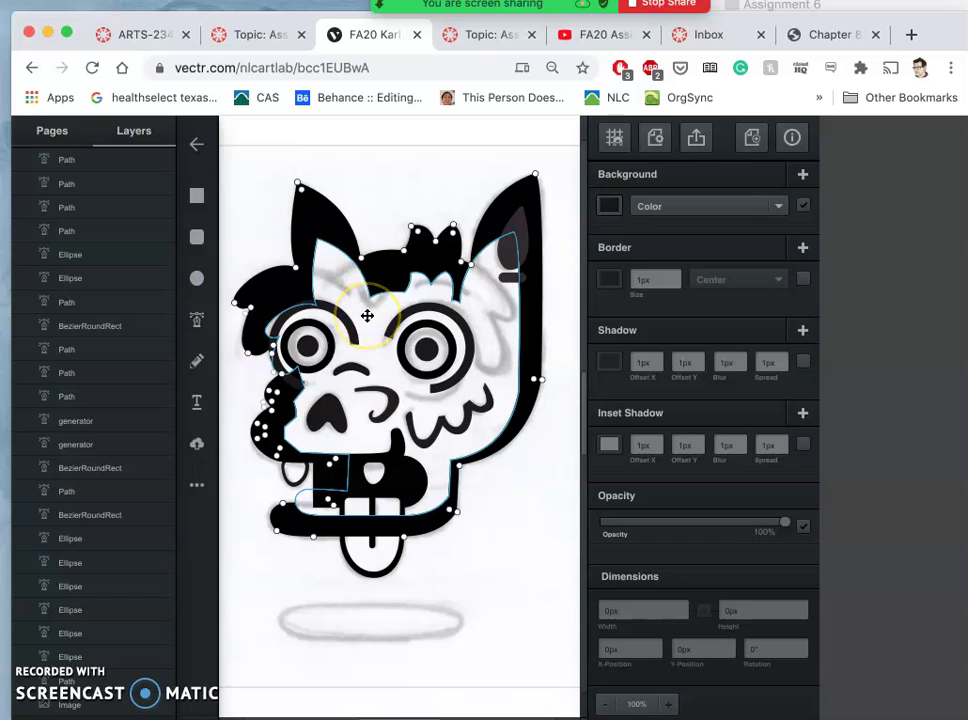
key(super+plus)
key(super+plus)
scroll(462, 487, down, 5)
scroll(462, 487, right, 5)
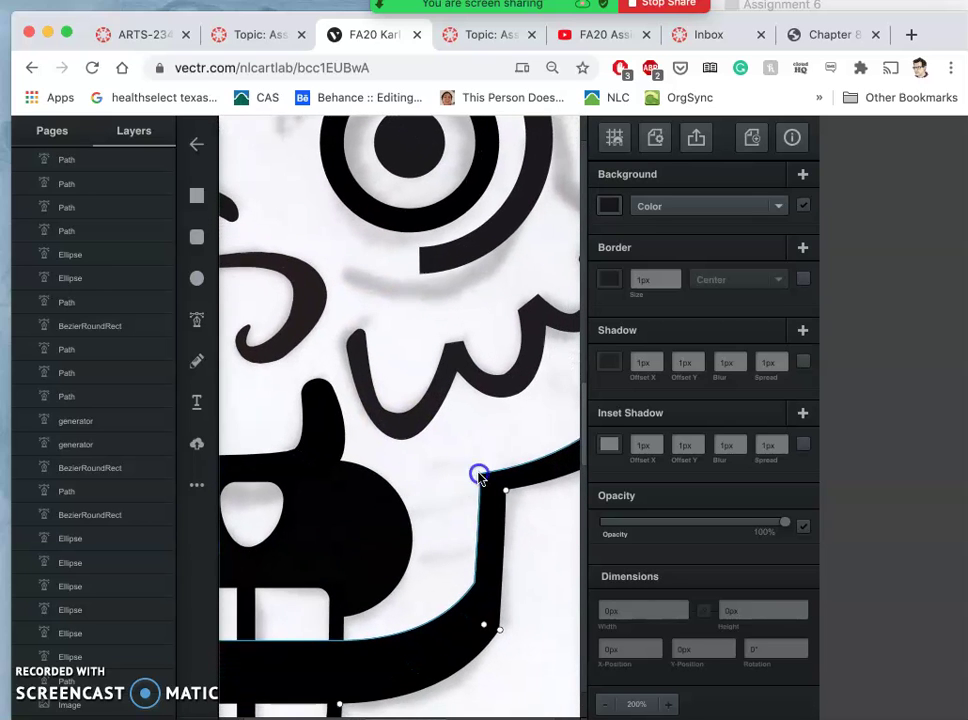
click(485, 478)
drag(481, 477, 490, 485)
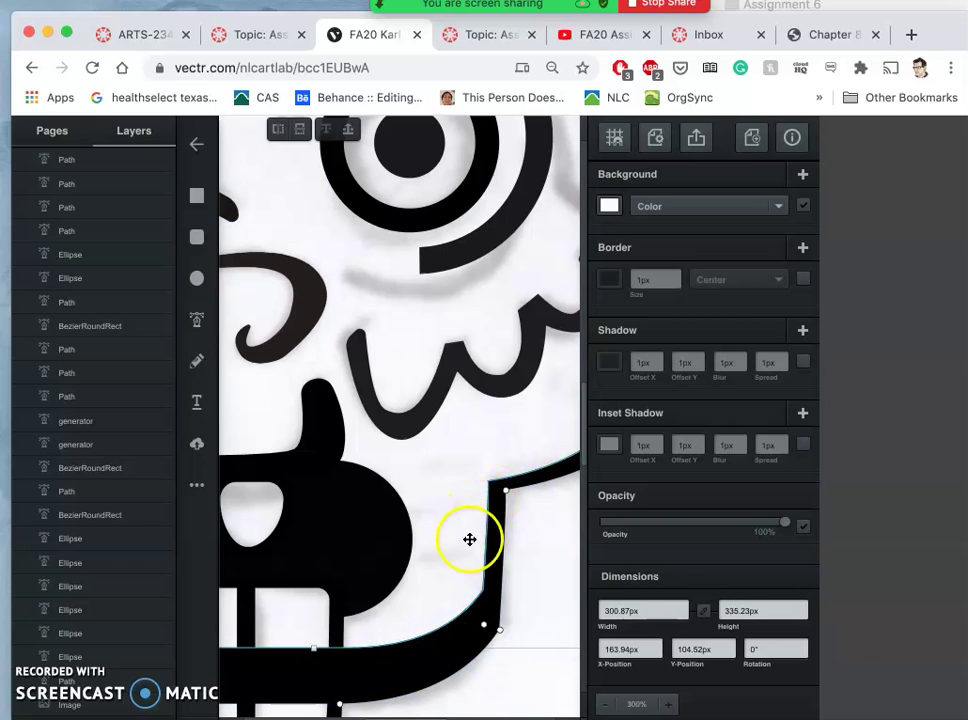
Step: Widen the inner cutout to about 310 px by extending its right side toward the head's outer edge
scroll(454, 519, right, 5)
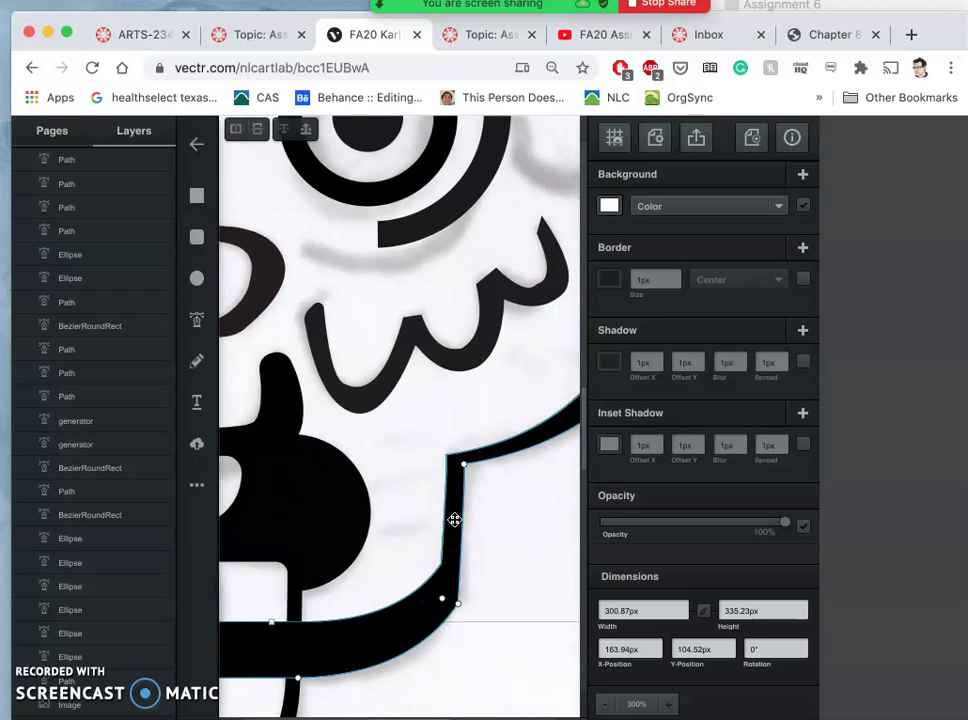
scroll(454, 519, up, 5)
scroll(454, 519, right, 4)
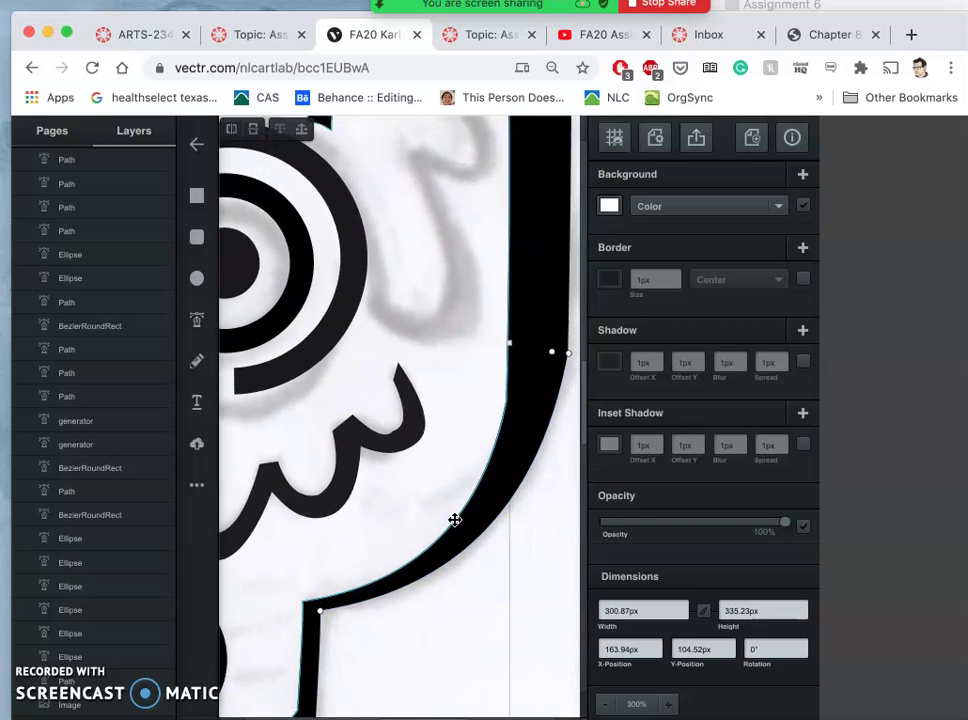
scroll(426, 401, up, 4)
scroll(426, 401, right, 2)
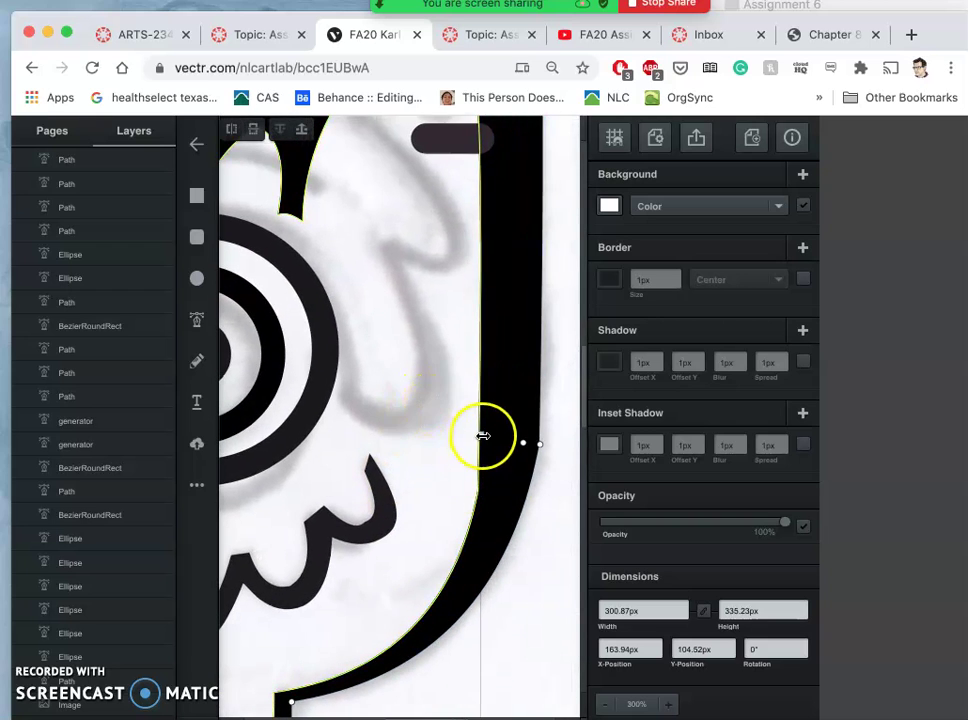
drag(482, 432, 505, 437)
click(486, 468)
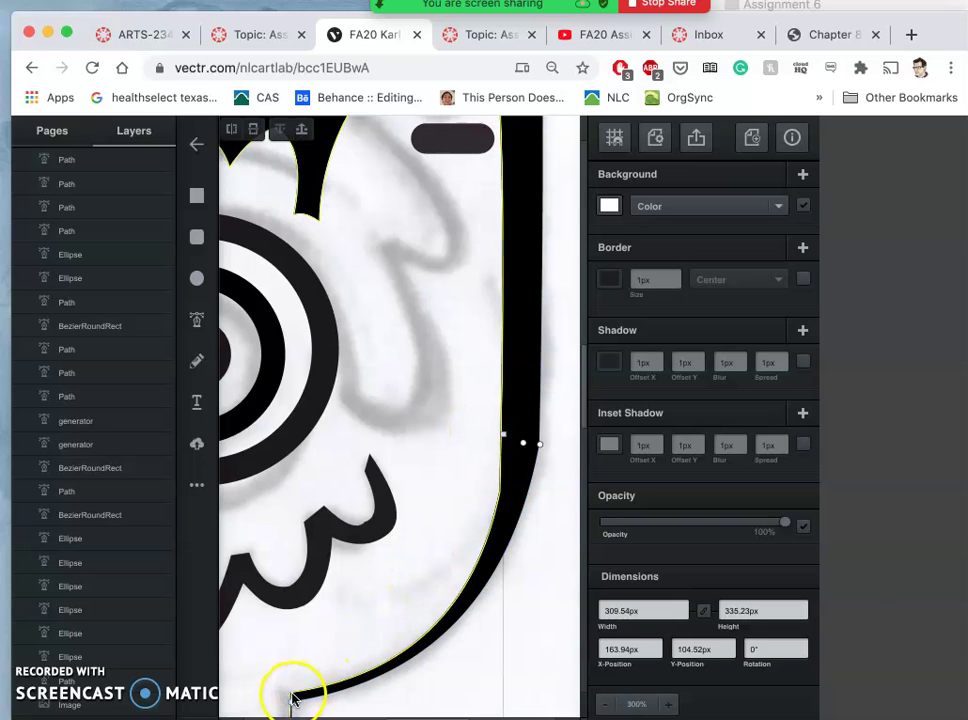
Step: Undo the last widening of the inner cutout and try to adjust the head outline's inner edge beside the cheek
key(super+z)
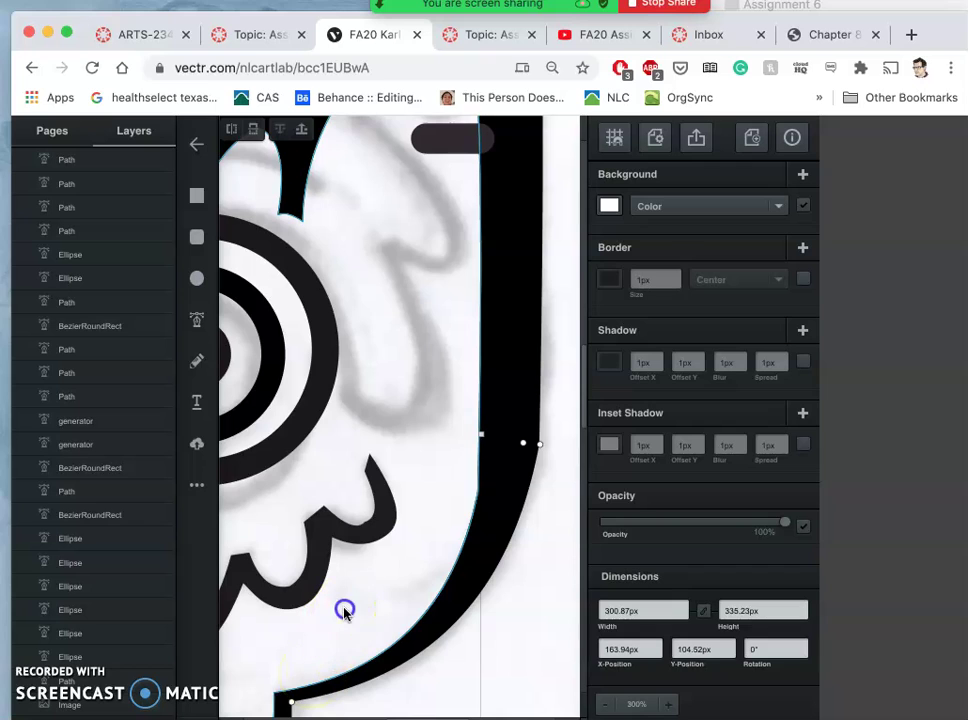
click(493, 415)
click(529, 564)
double_click(509, 467)
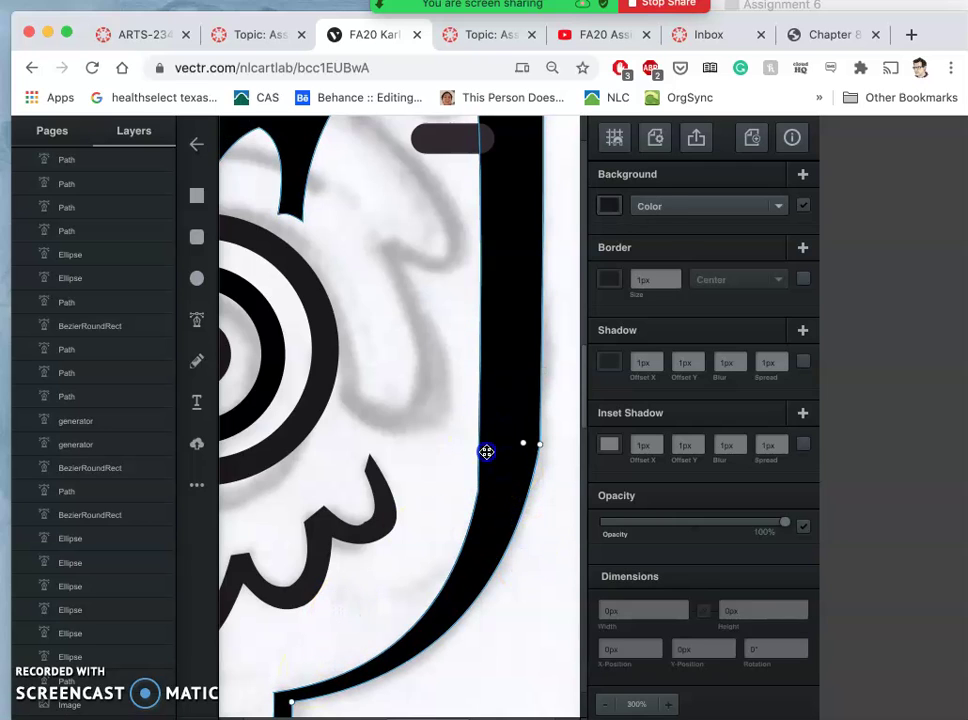
click(479, 446)
drag(480, 468, 488, 495)
Step: Try to move the black head outline slightly to the left against the sketch
key(super+minus)
key(super+minus)
key(super+minus)
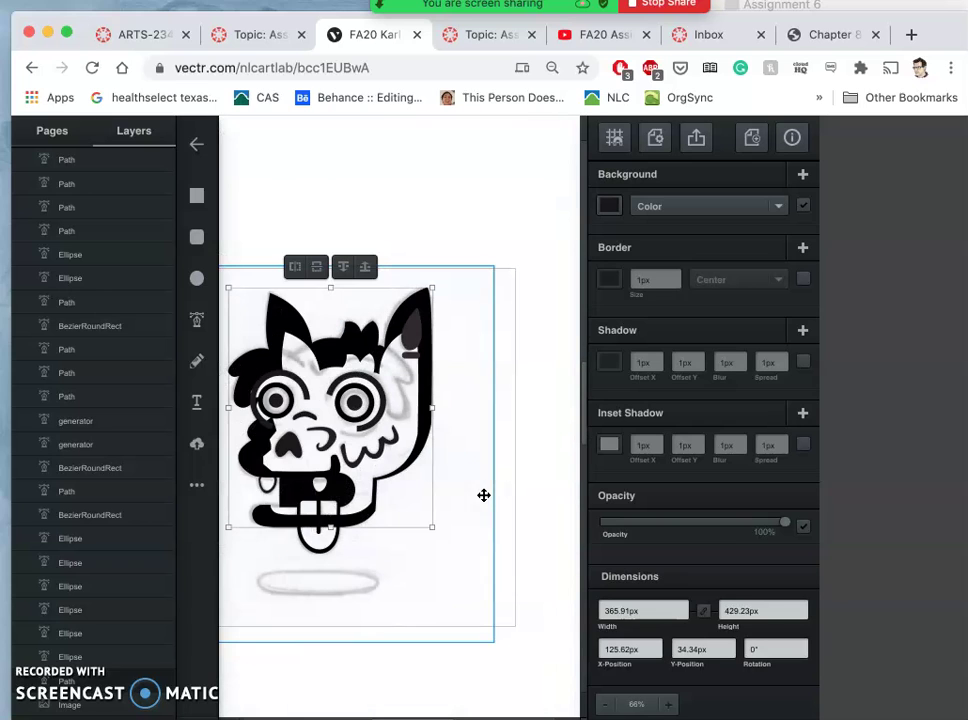
click(429, 493)
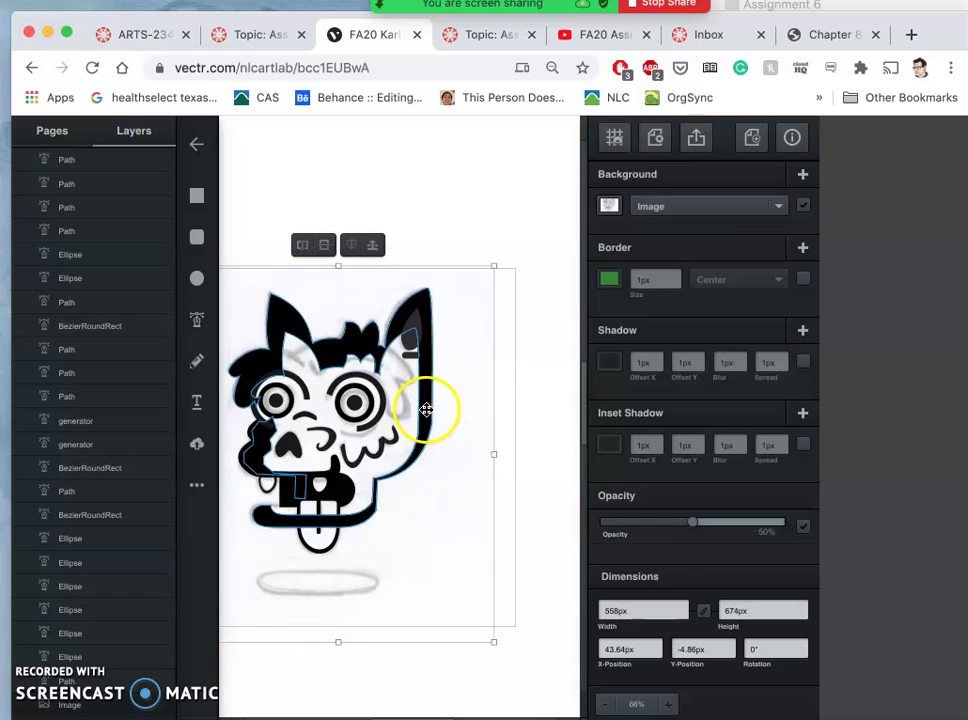
mouse_move(426, 409)
mouse_down()
mouse_move(437, 395)
mouse_move(422, 407)
mouse_up()
click(482, 510)
click(480, 510)
scroll(480, 510, left, 2)
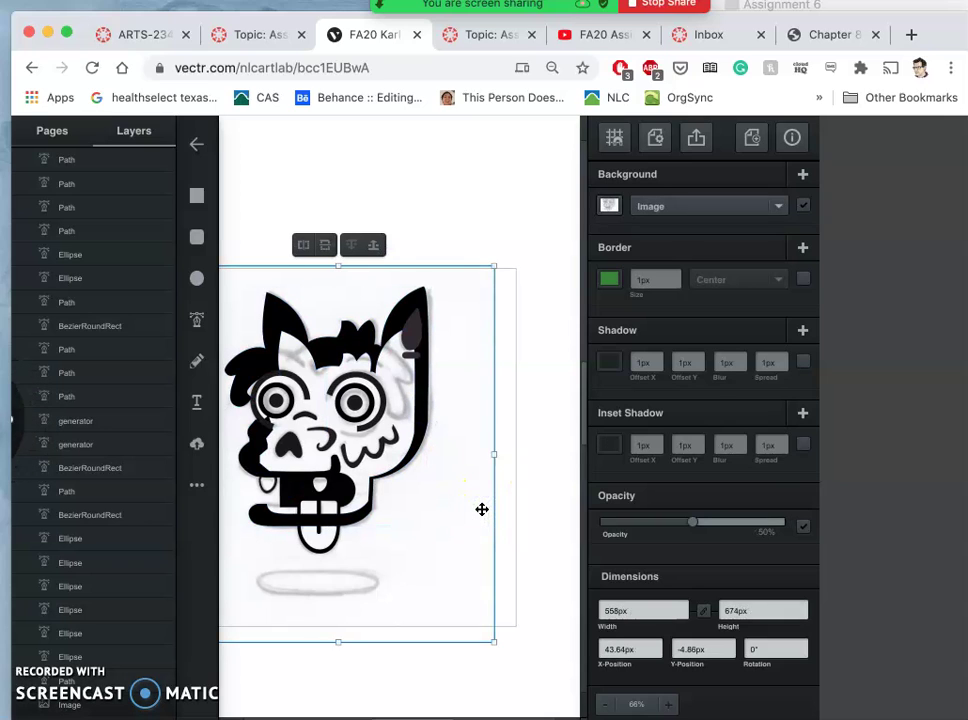
Step: Undo the outline move, black fill, subtraction and duplicate edits back to the single solid gray head shape
key(super+z)
key(super+z)
key(super+z)
key(super+z)
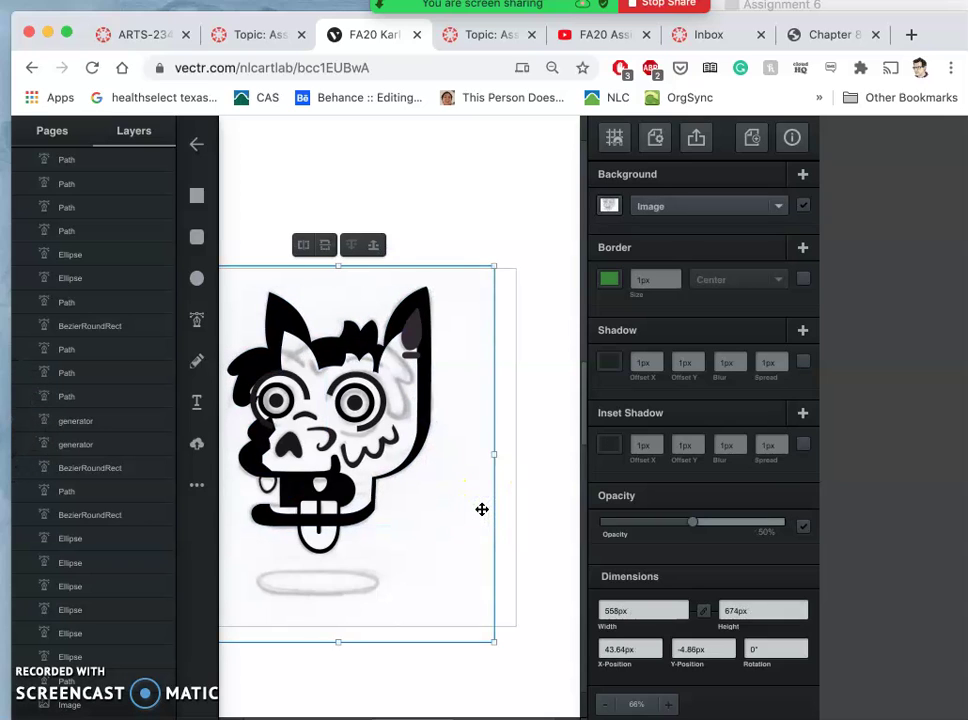
key(super+z)
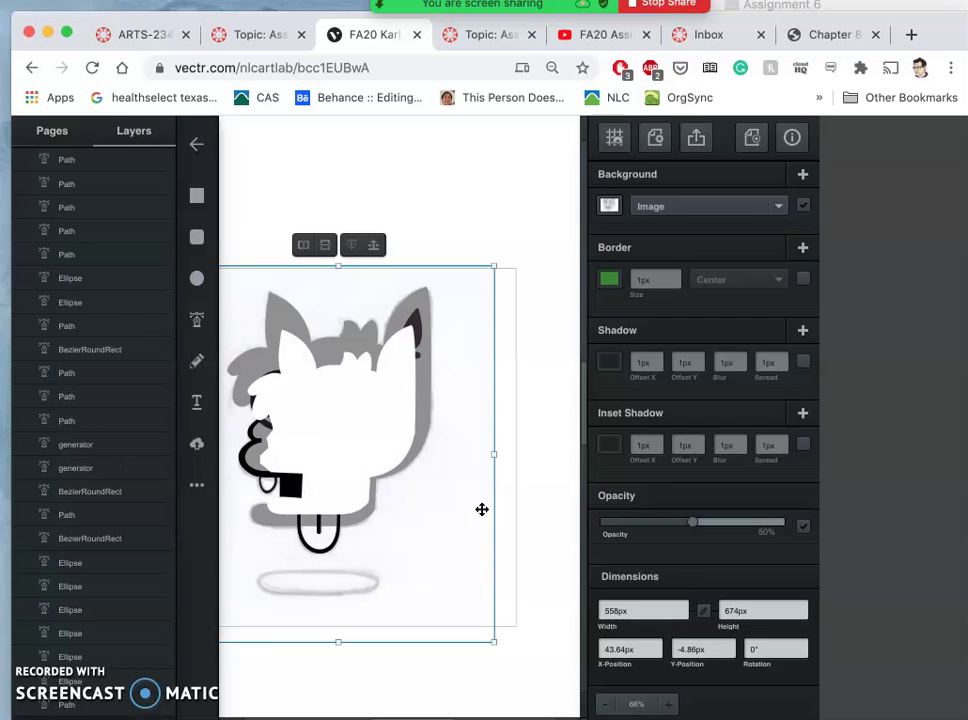
key(super+z)
key(super+z)
key(super+z)
key(super+z)
key(super+z)
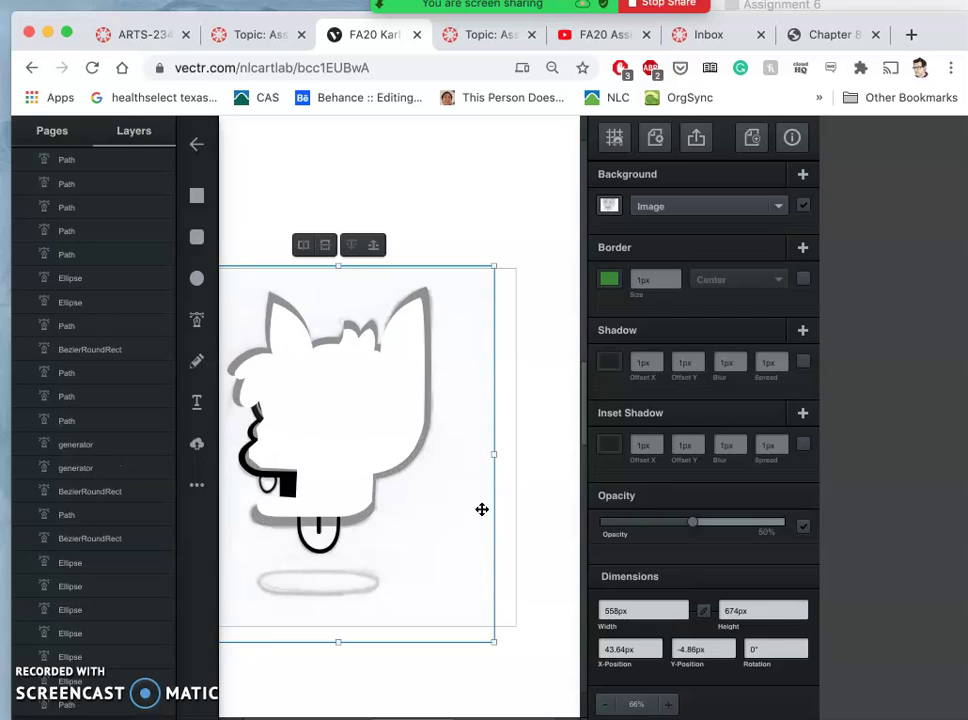
key(super+z)
key(super+z)
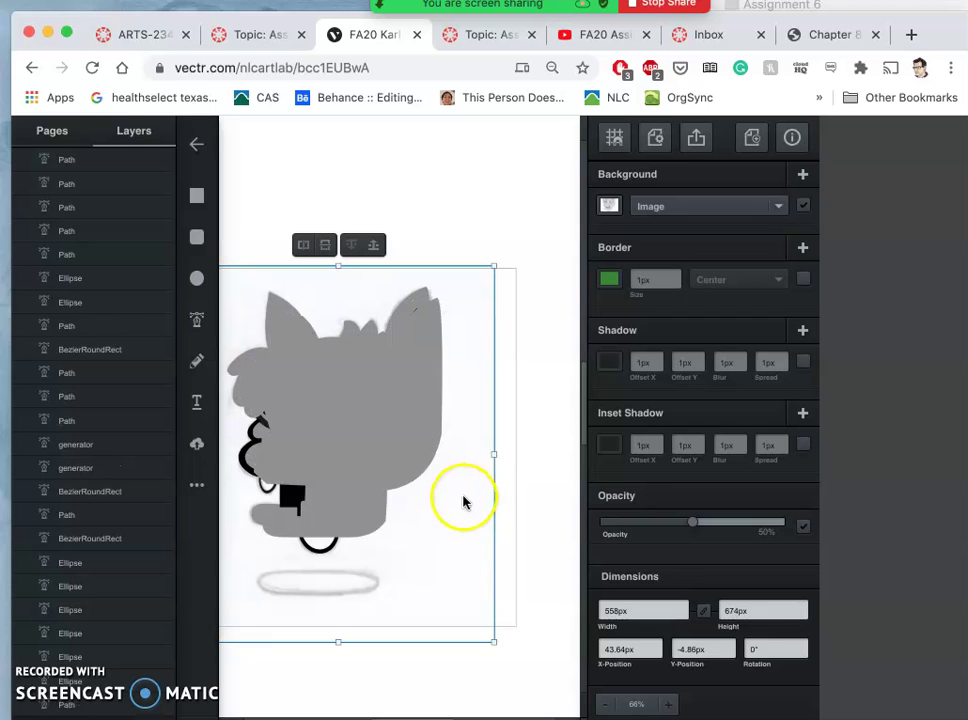
key(super+z)
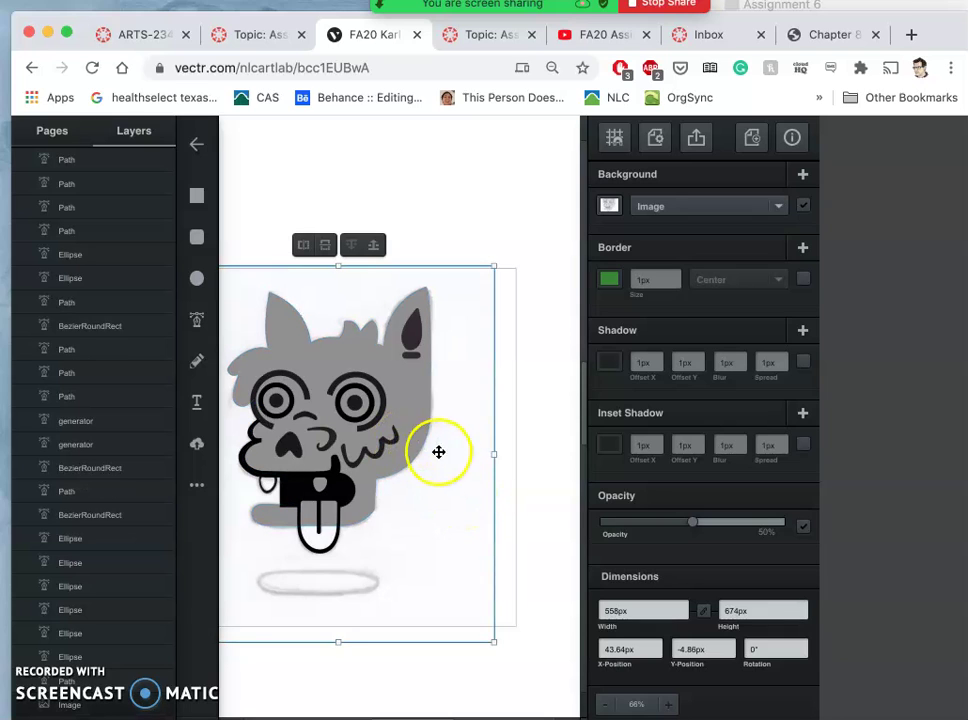
Step: Try a black #000000 border on the background sketch image and switch the border off again
key(super+equal)
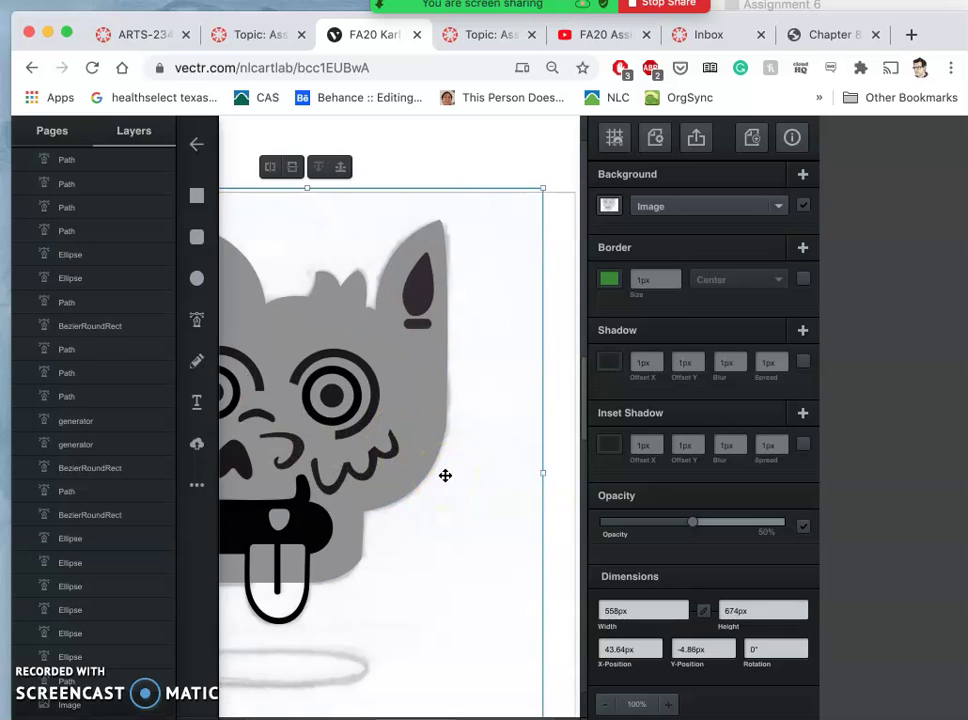
mouse_move(445, 473)
mouse_down()
mouse_move(418, 535)
mouse_move(538, 542)
mouse_move(526, 551)
mouse_up()
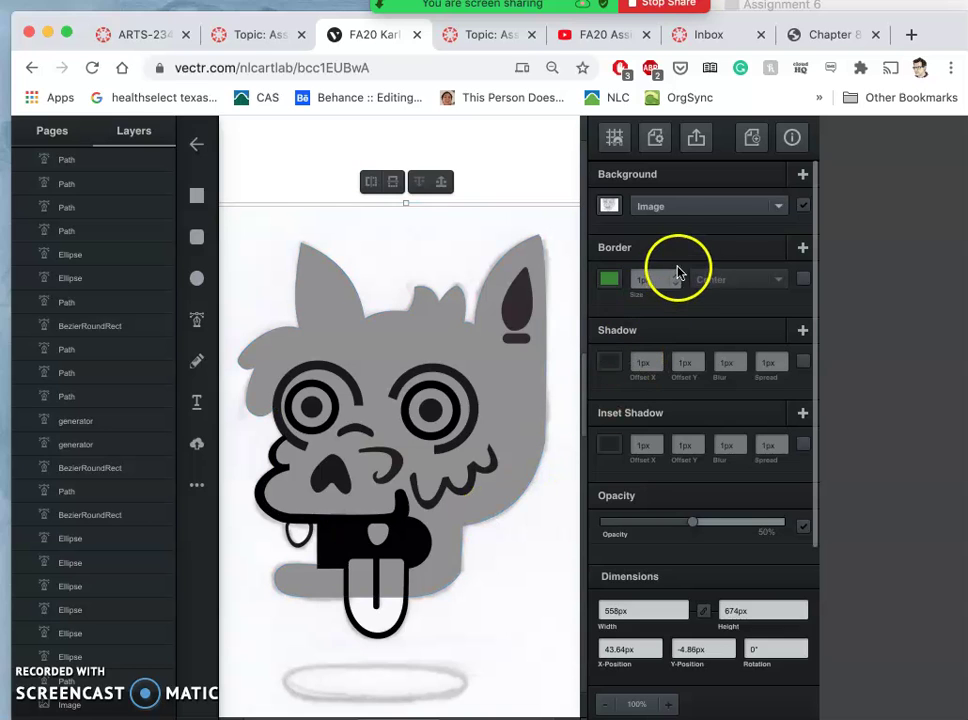
click(610, 282)
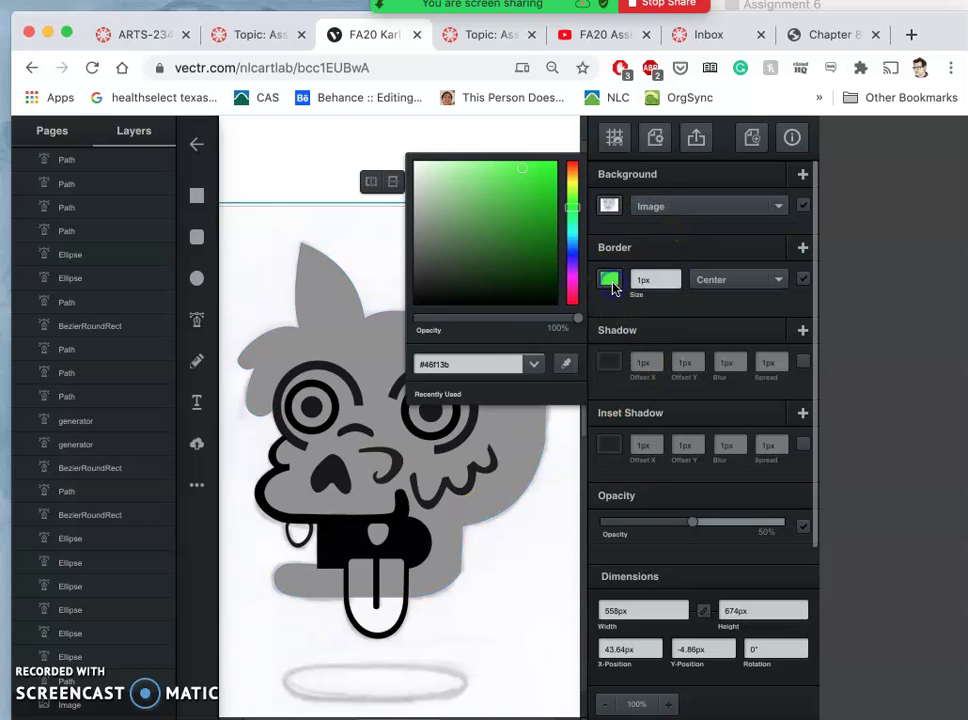
click(424, 296)
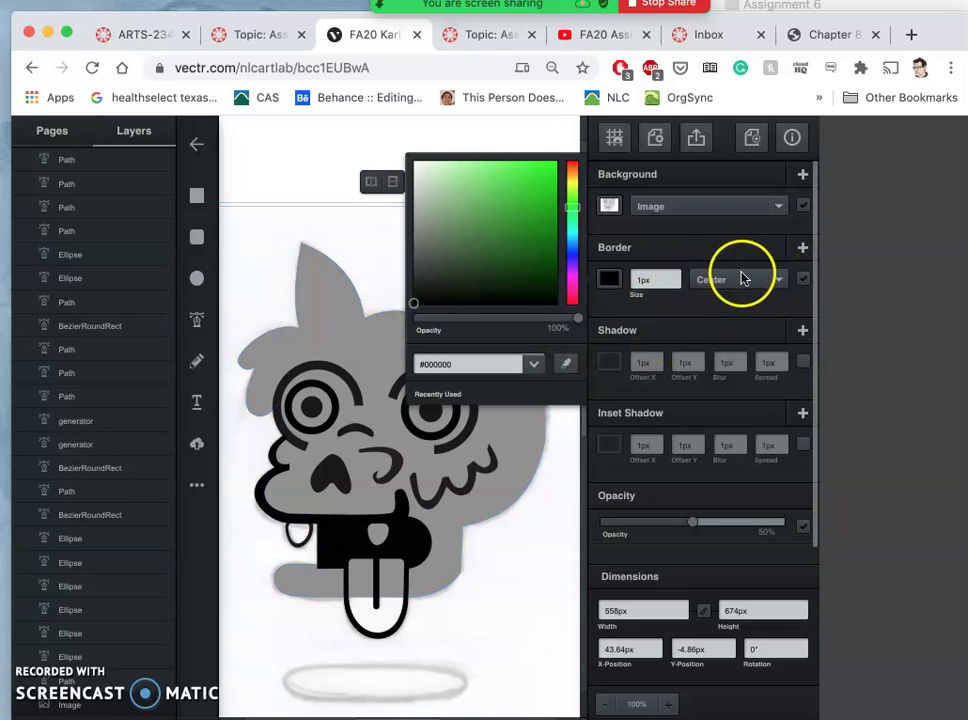
click(742, 279)
click(733, 280)
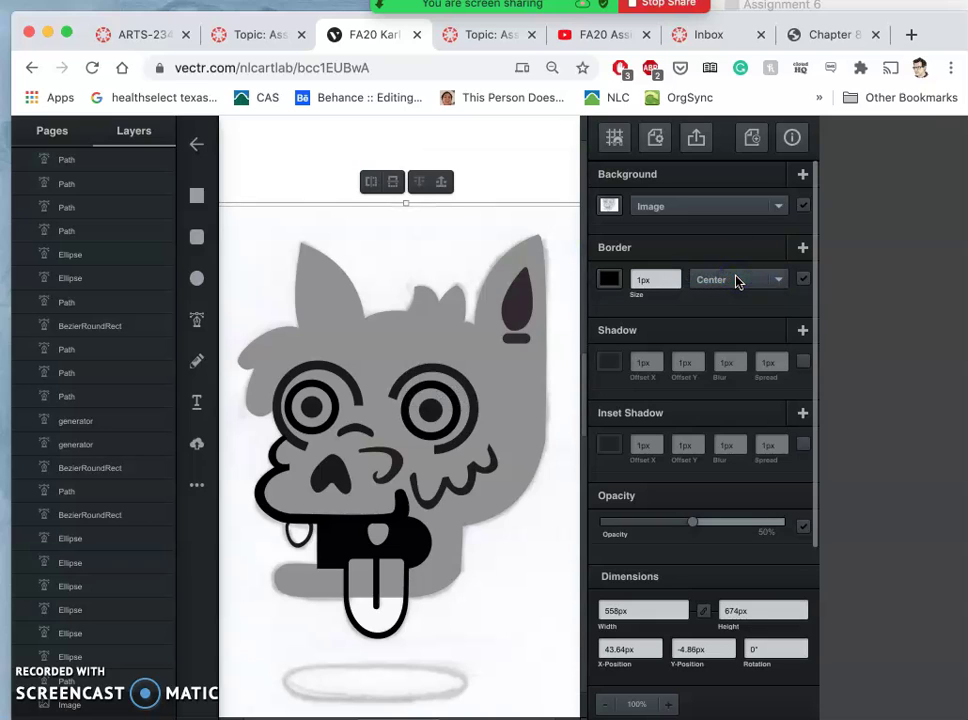
click(801, 280)
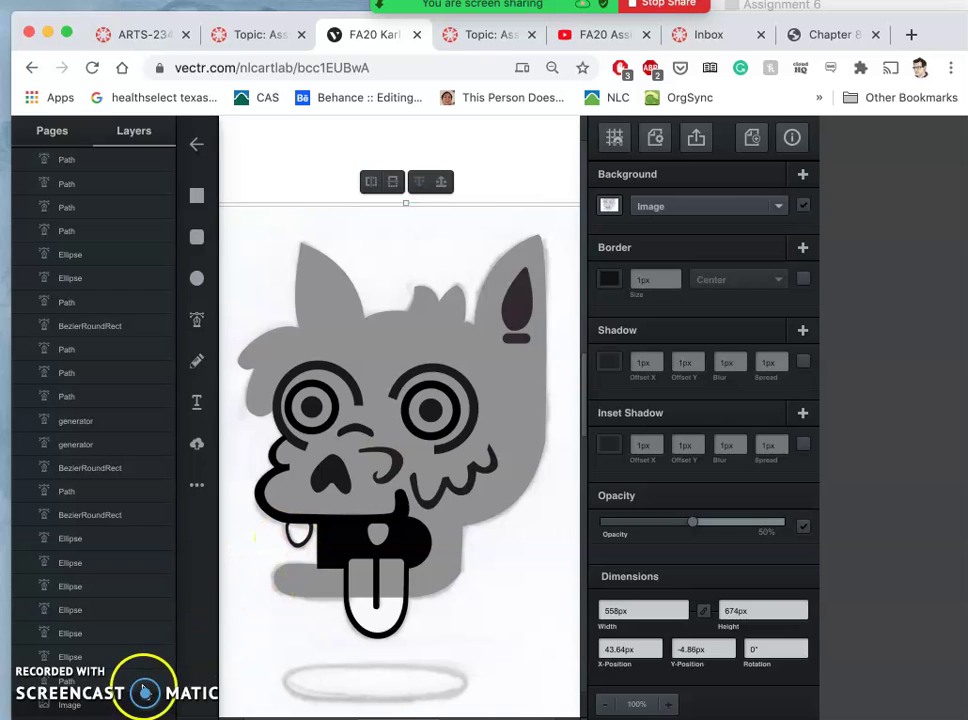
Step: Fill the gray head shape with solid black
click(145, 691)
click(521, 463)
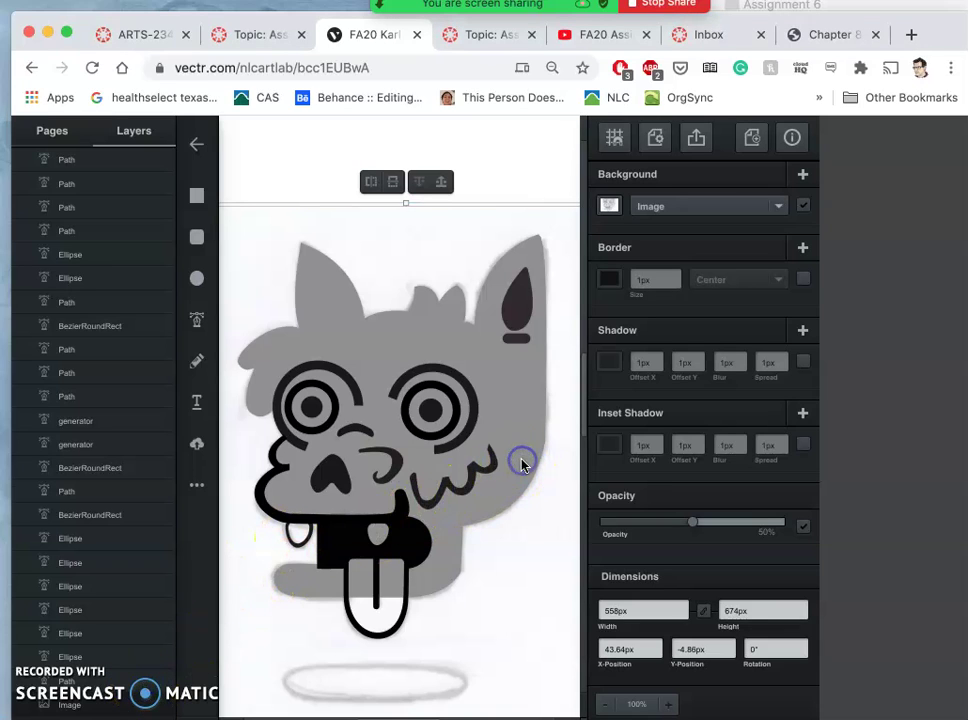
click(525, 441)
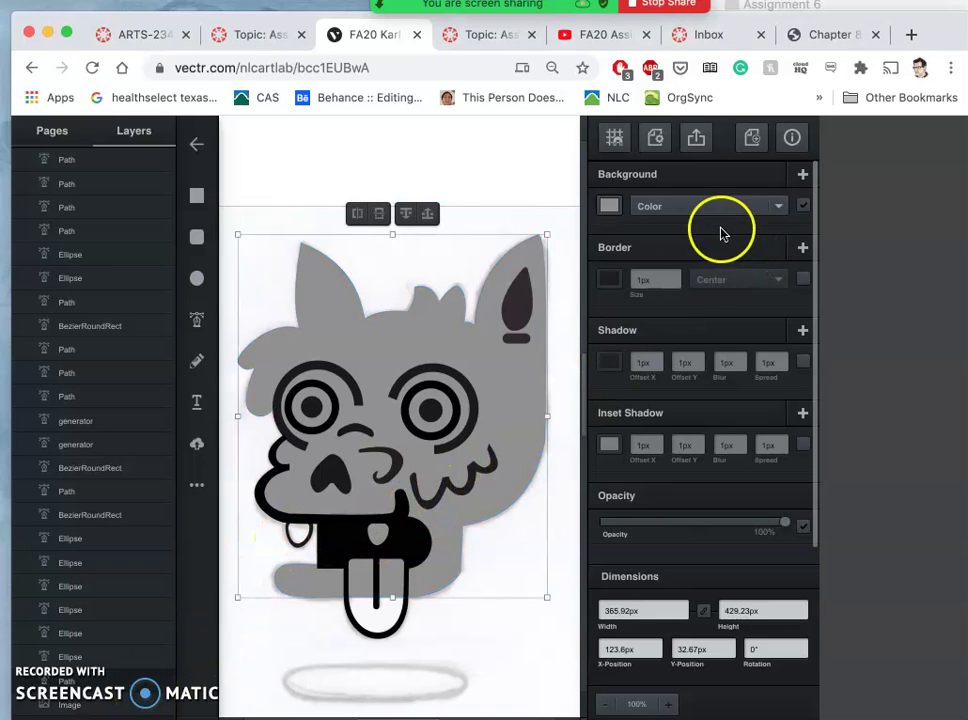
click(602, 205)
drag(432, 259, 397, 296)
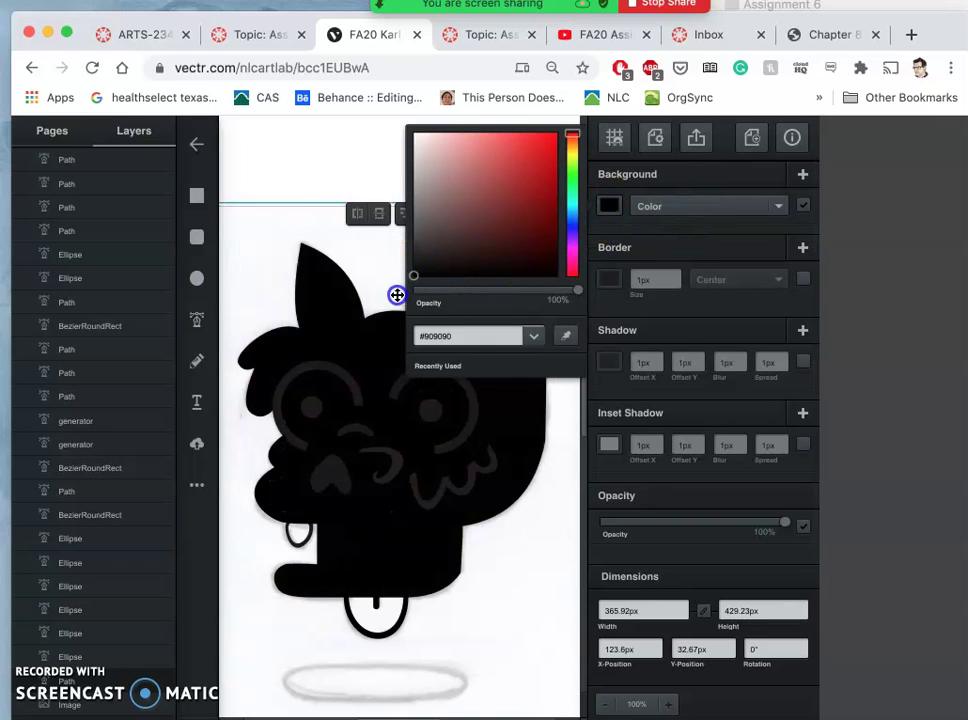
click(529, 529)
click(561, 502)
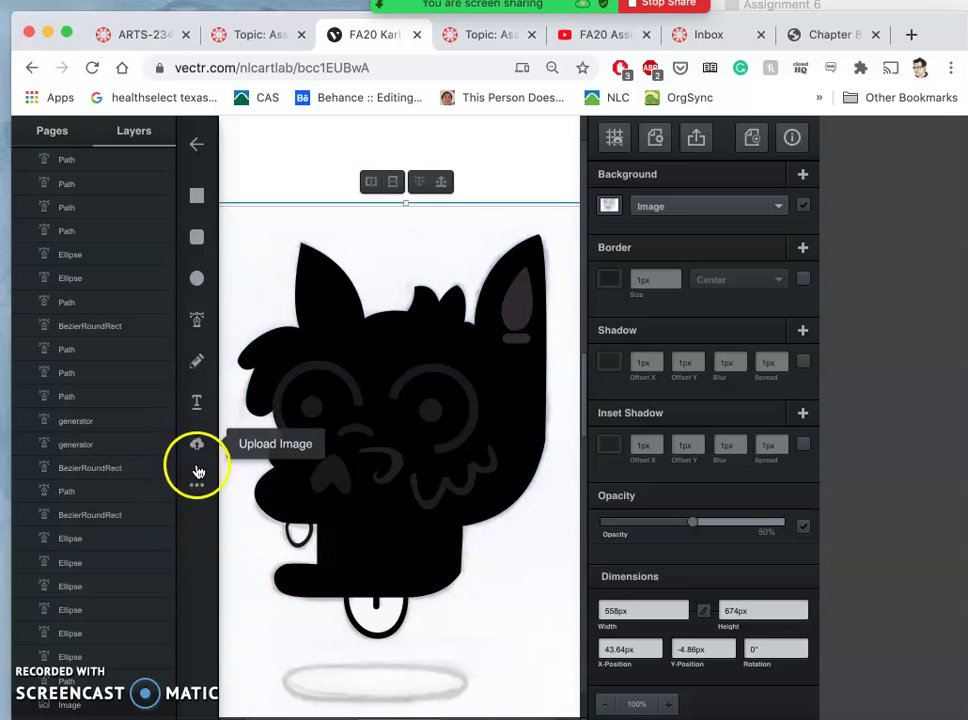
Step: Draw an ellipse about 229 by 52 px over the sketched shadow below the head
click(197, 278)
drag(274, 666, 466, 711)
drag(398, 687, 428, 675)
click(441, 674)
click(508, 642)
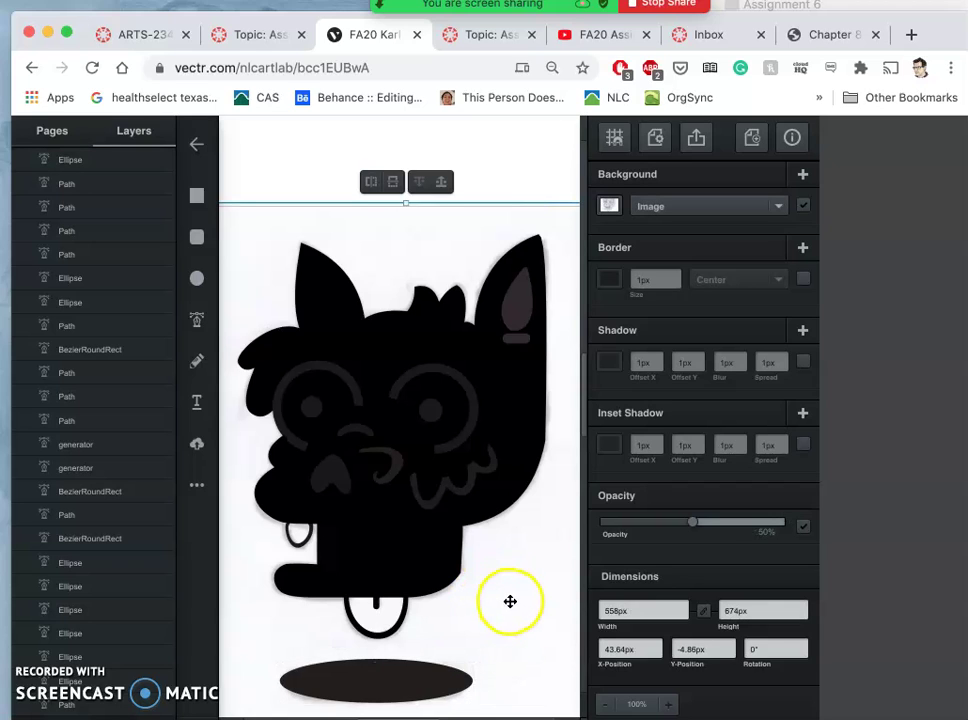
Step: Hide the dark ellipse below the head
click(432, 677)
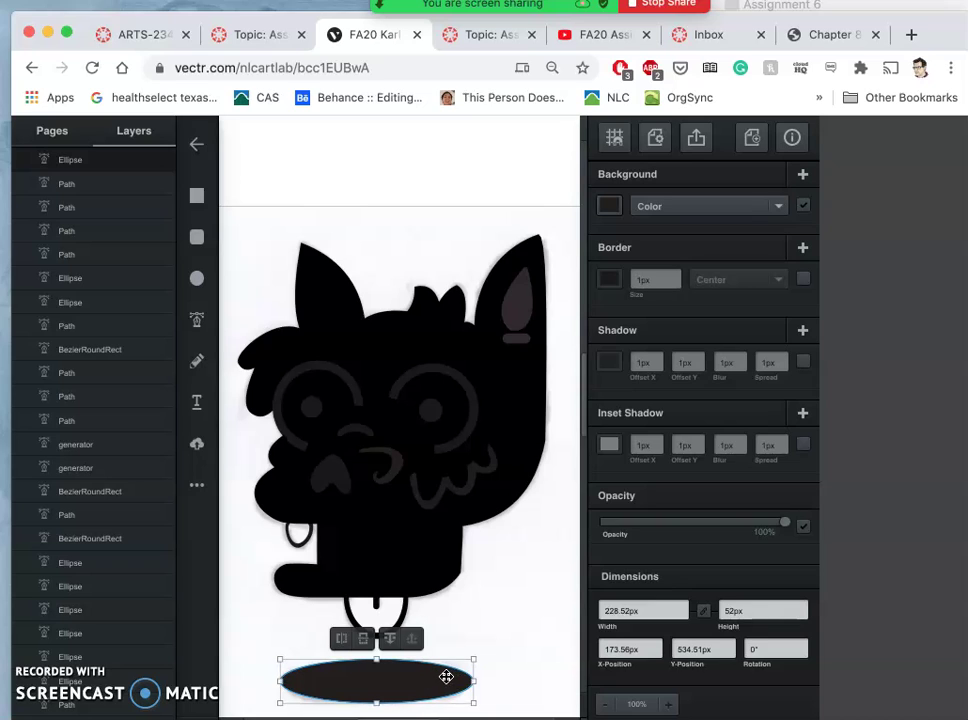
click(452, 648)
click(341, 623)
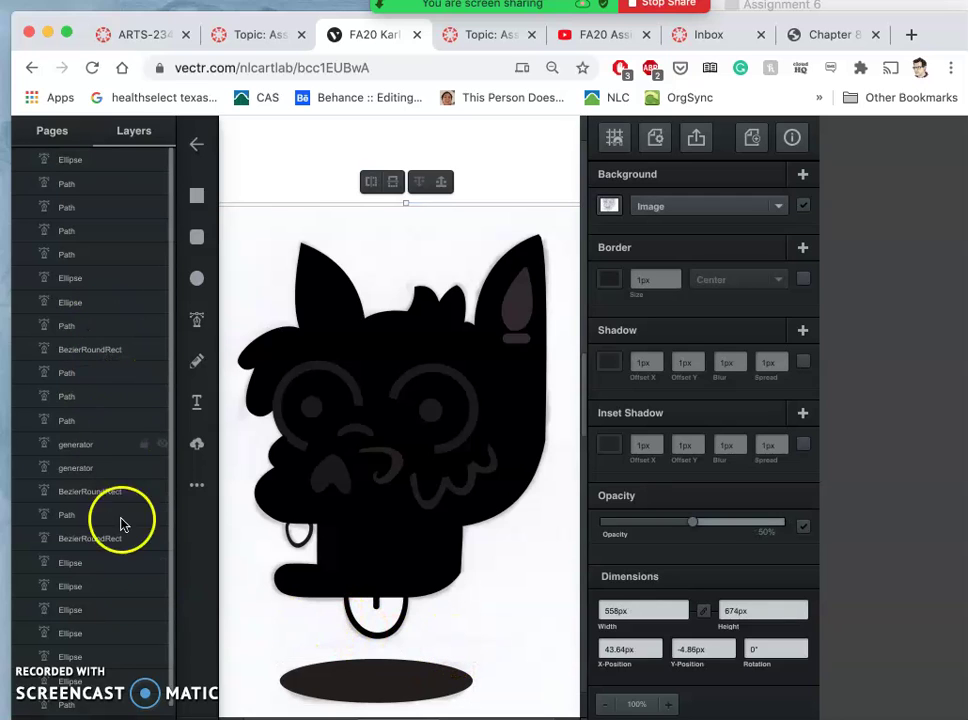
click(155, 161)
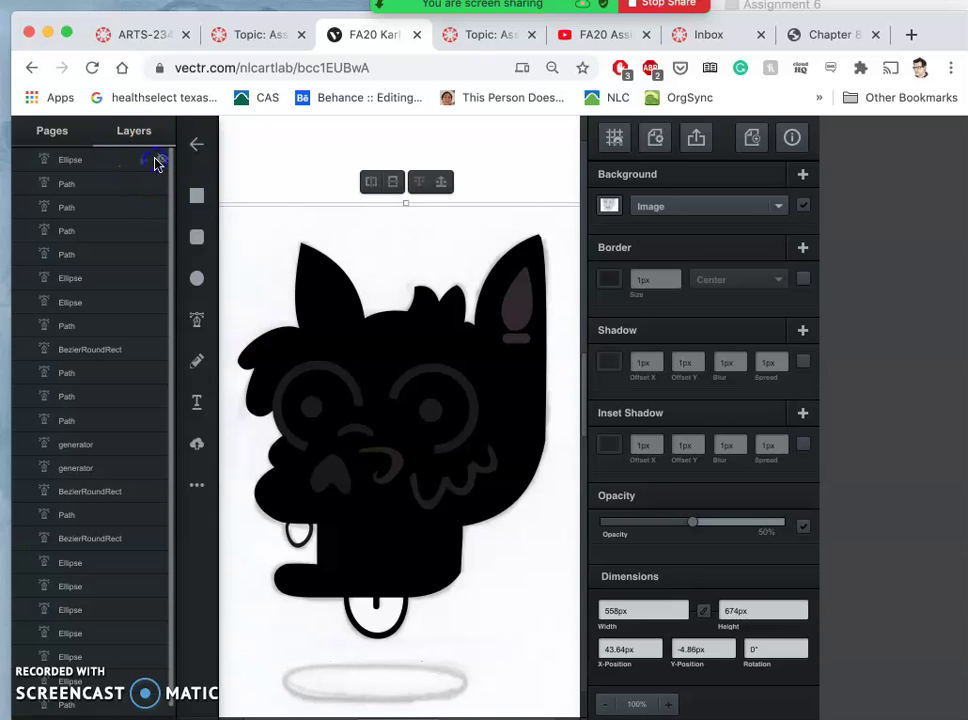
Step: Draw a rounded rectangle about 222 by 45 px over the sketched shadow and shrink it to fit the sketch
click(197, 237)
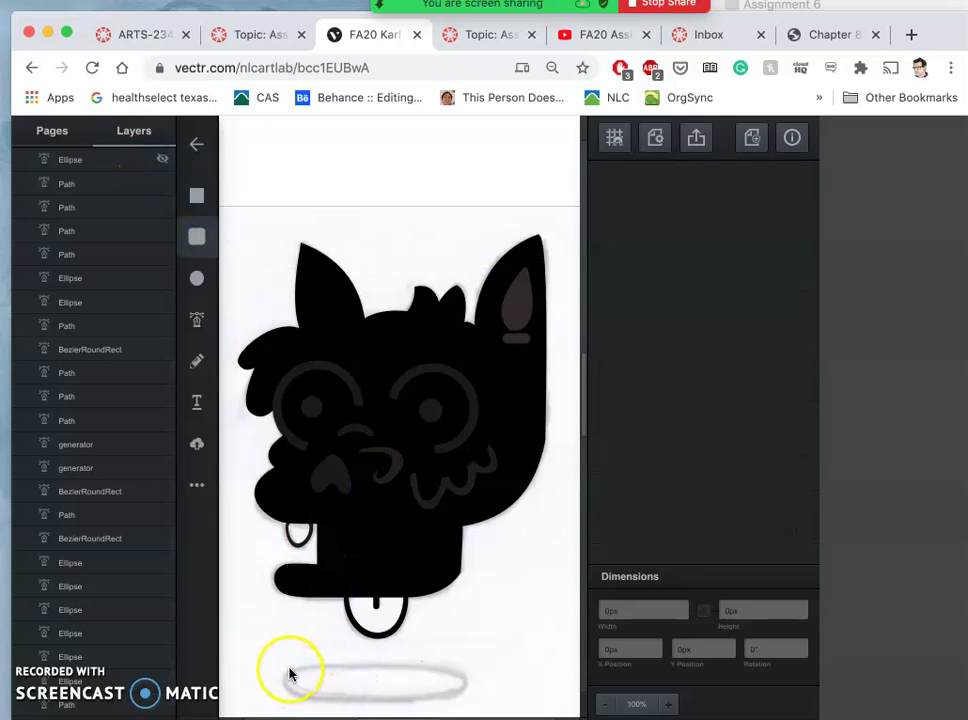
drag(287, 670, 474, 703)
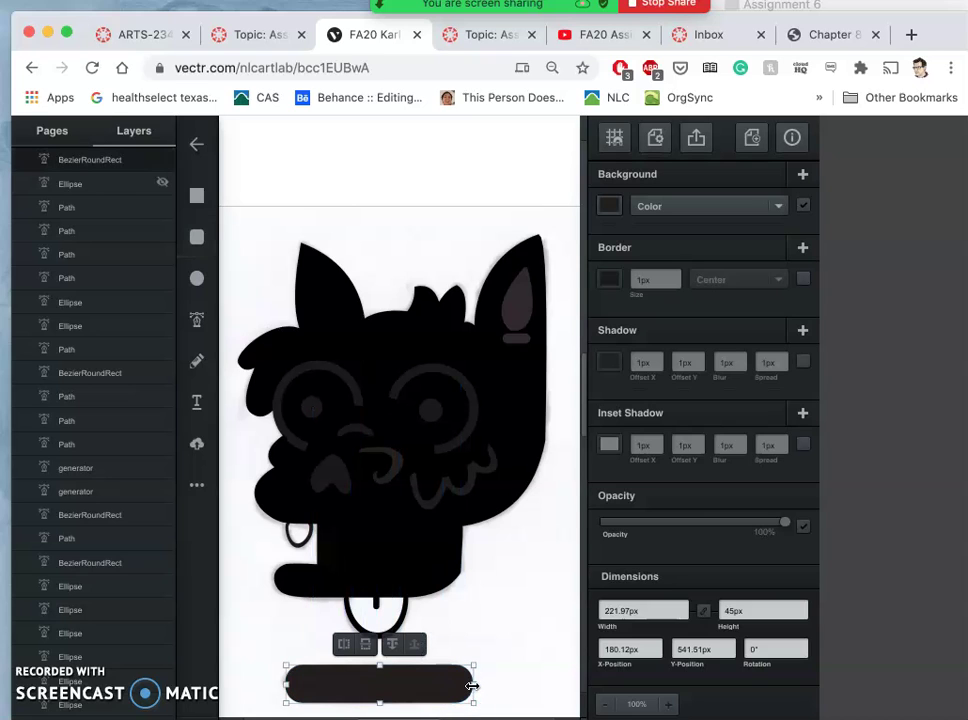
drag(472, 686, 425, 682)
click(381, 668)
click(458, 633)
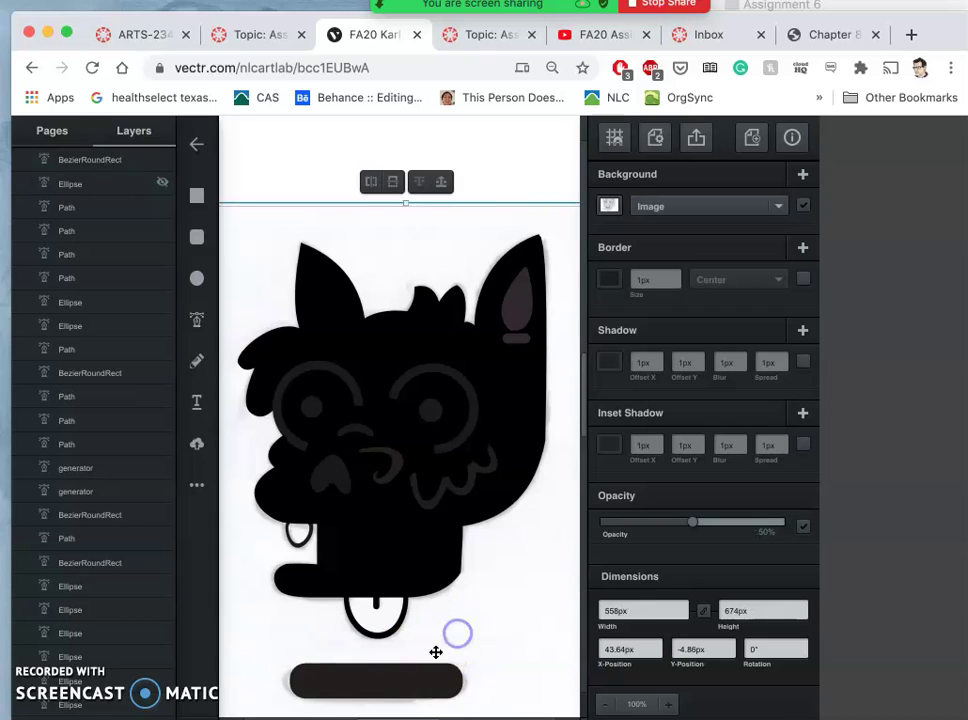
Step: Add middle points to the rounded rectangle's upper and lower edges and pull them outward into a bulge, the upper one to Y 531.73 px
double_click(416, 679)
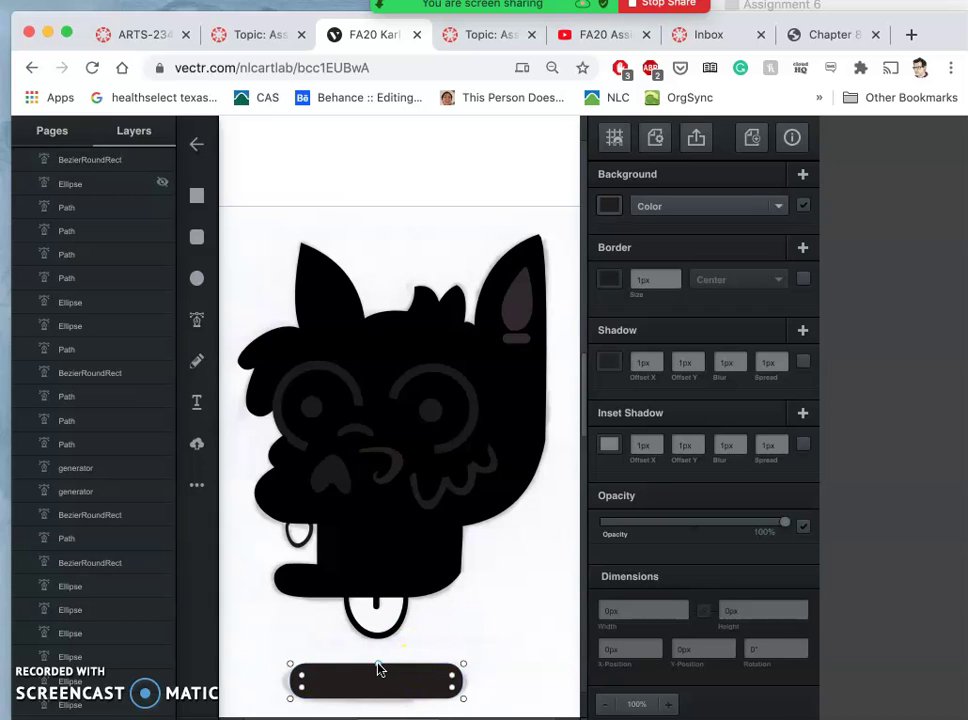
click(363, 670)
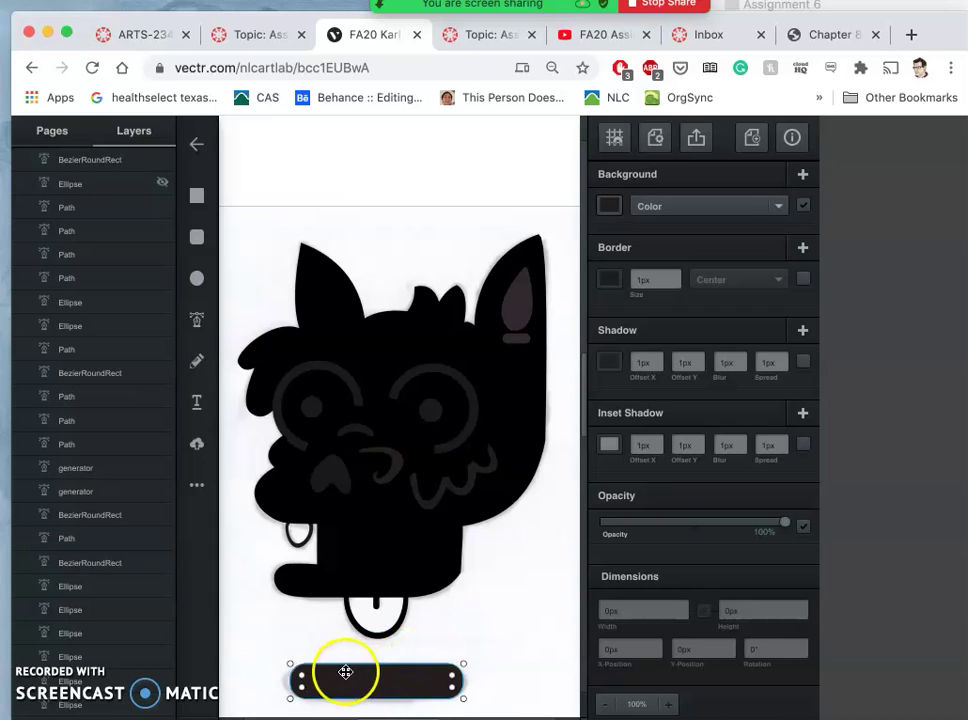
click(304, 681)
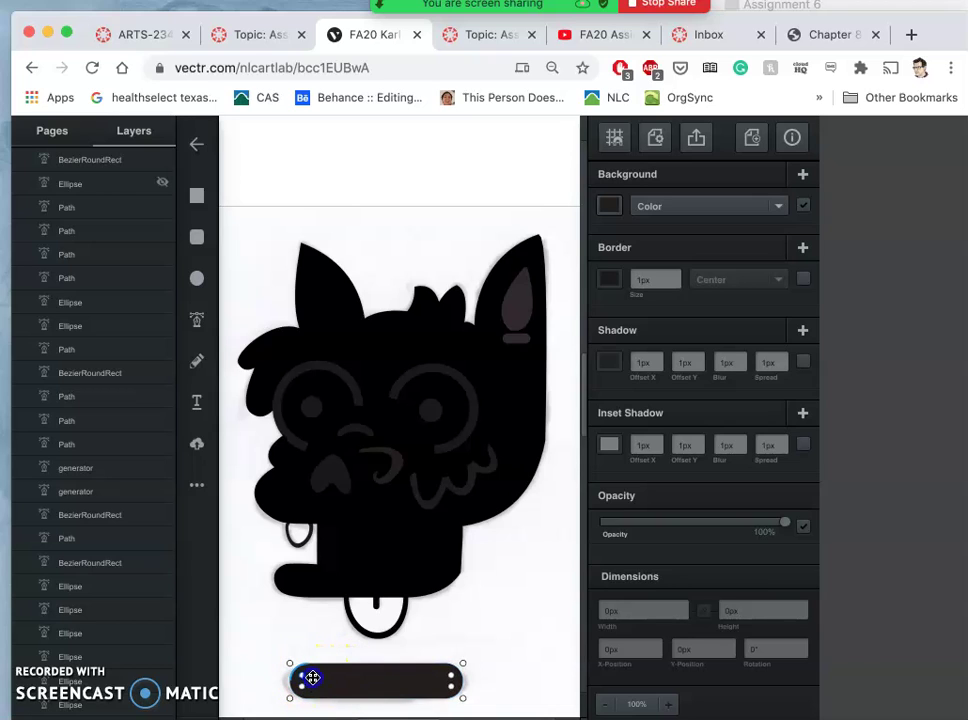
click(377, 670)
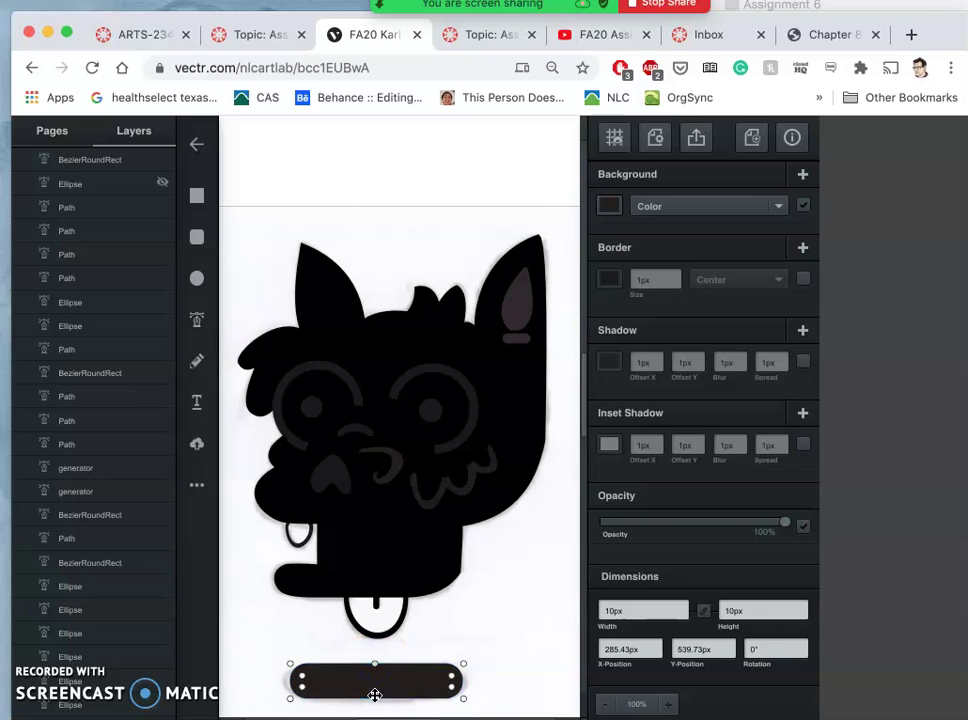
click(374, 667)
drag(373, 664, 374, 700)
click(375, 662)
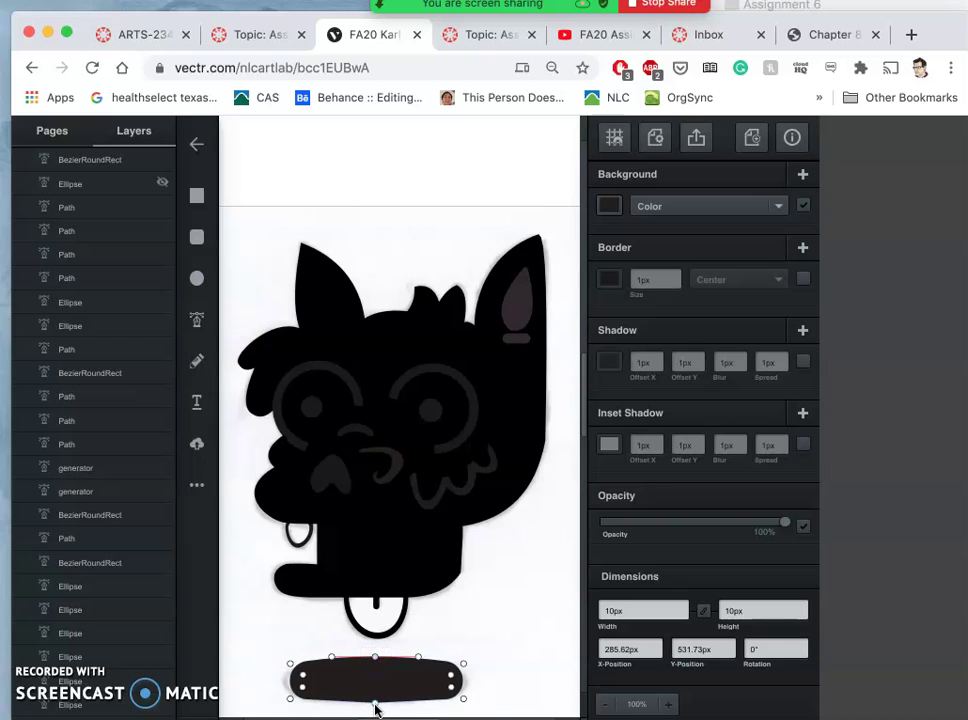
click(486, 653)
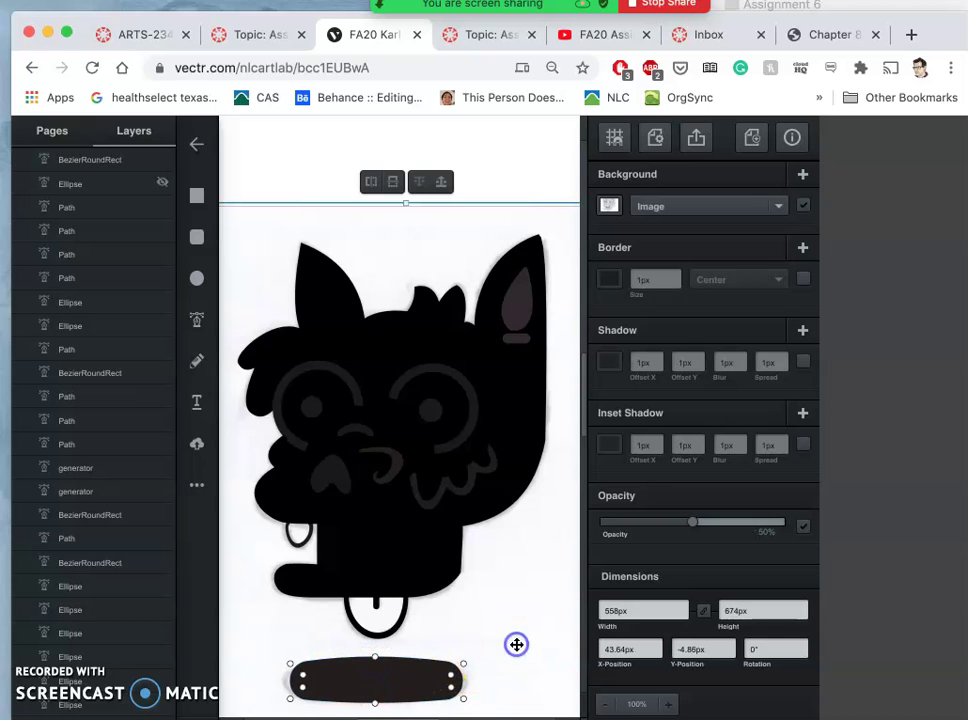
click(462, 665)
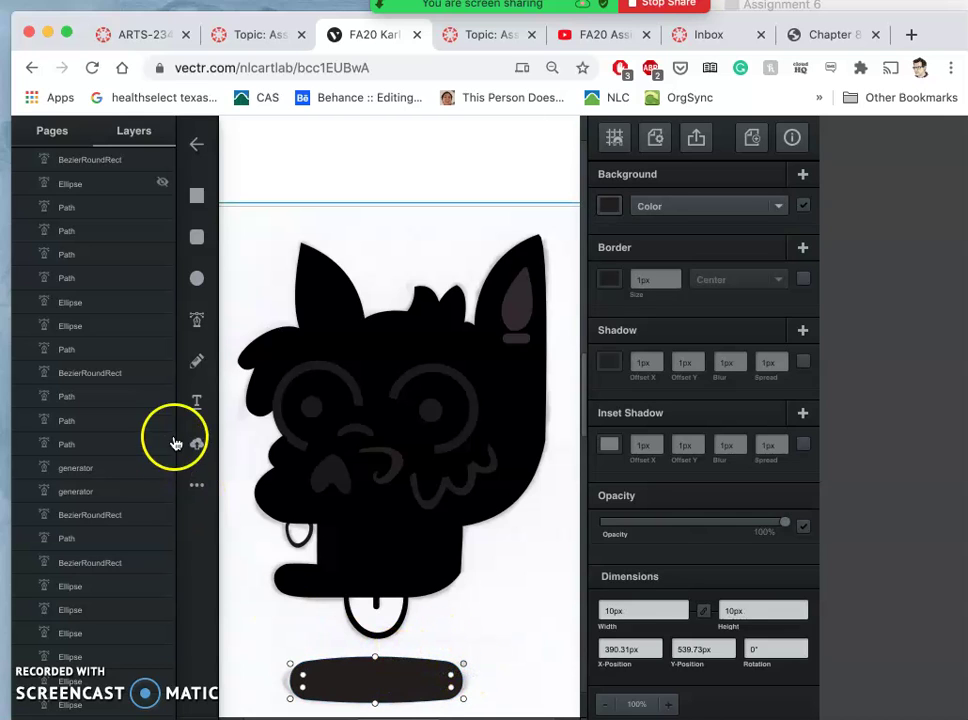
click(194, 368)
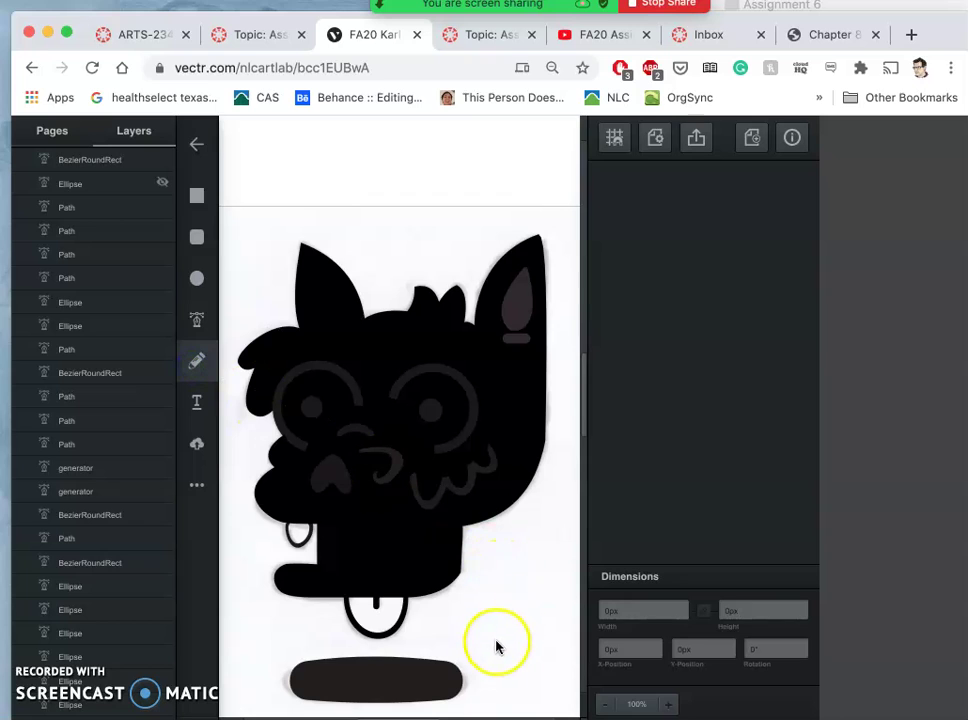
key(Escape)
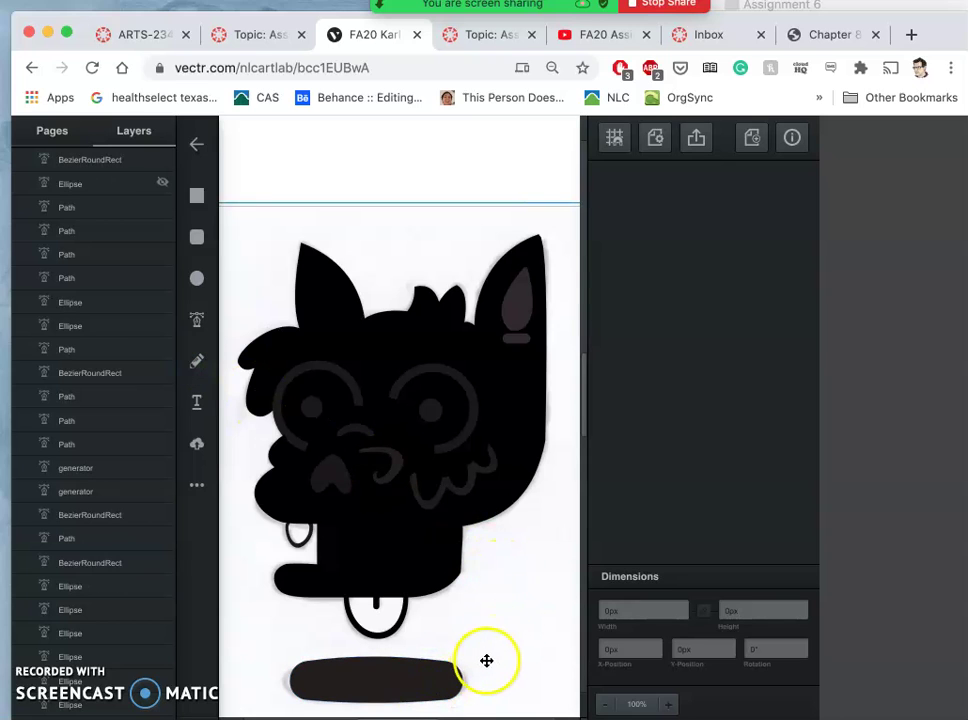
double_click(436, 674)
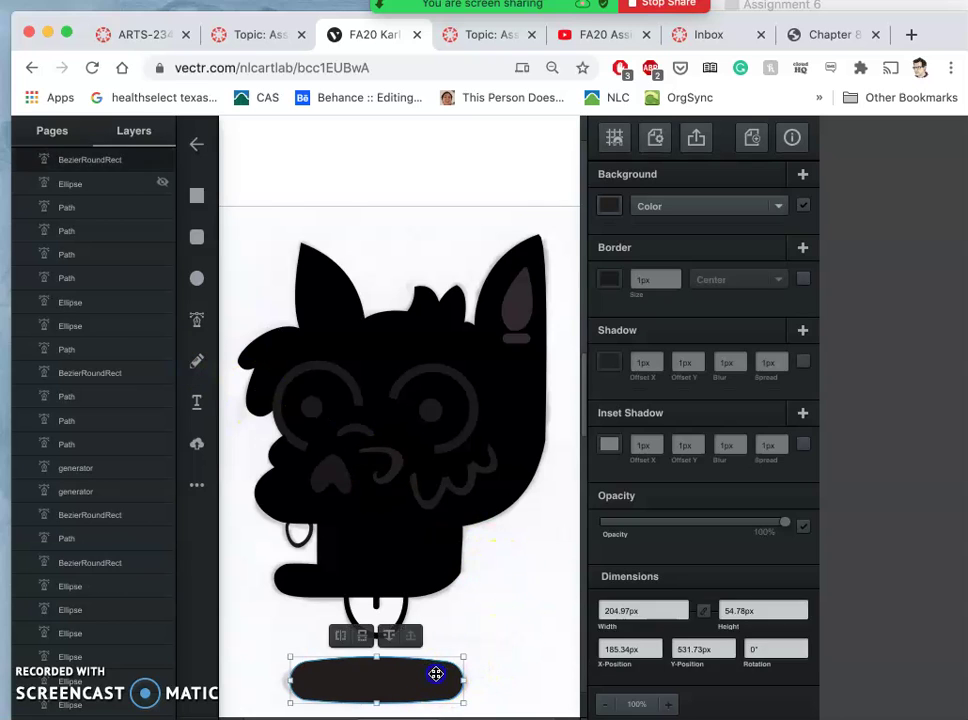
click(506, 629)
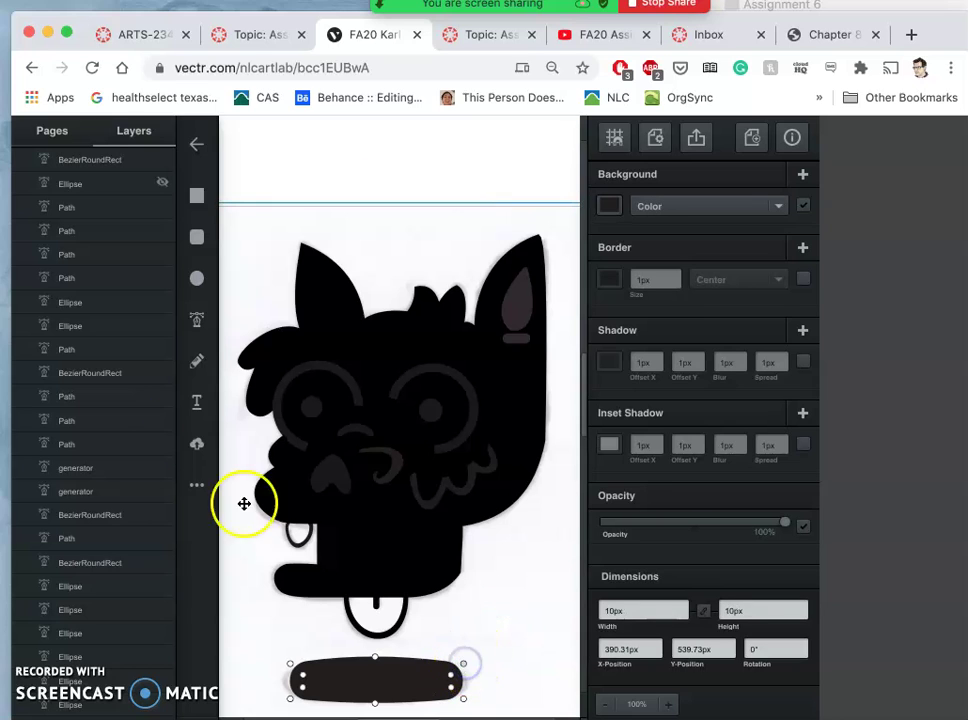
click(196, 362)
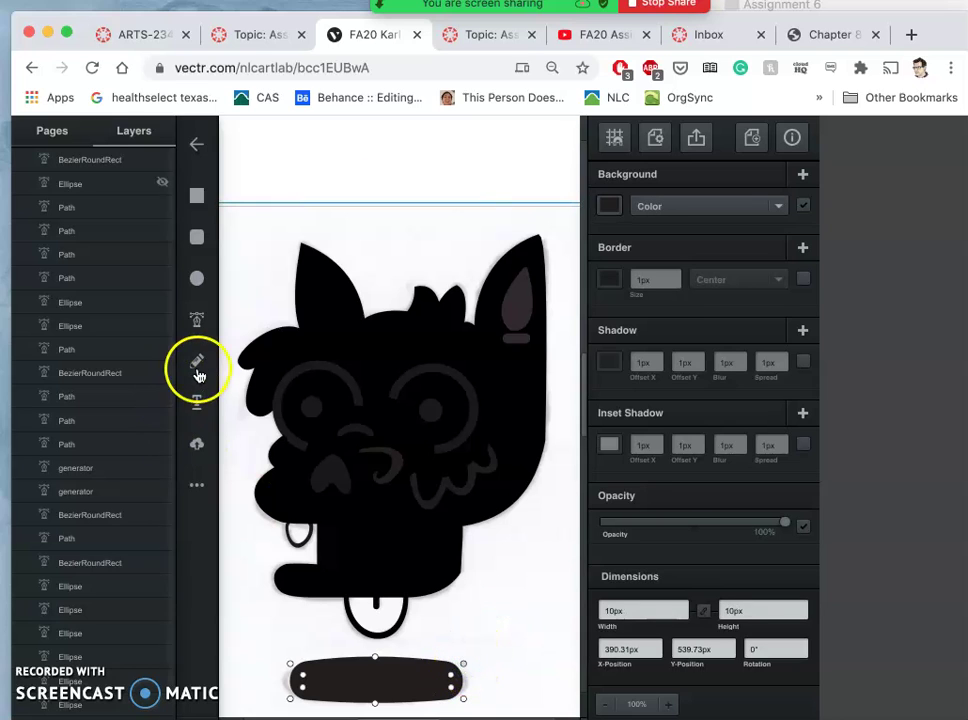
Step: Resize the rounded shadow shape below the head to about 213 by 47 px
click(444, 681)
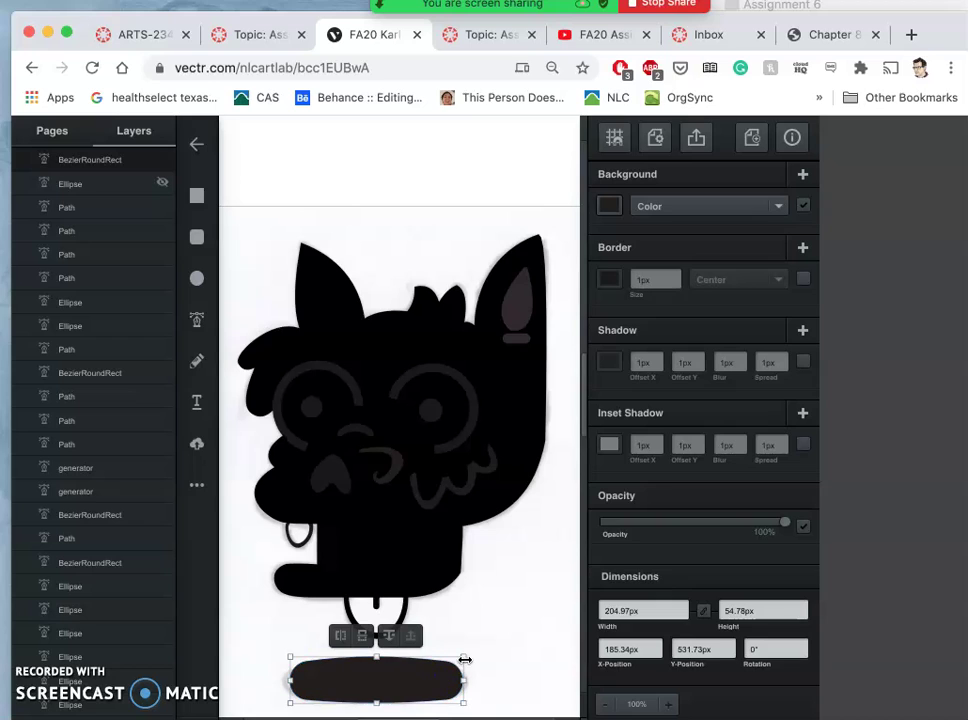
mouse_move(465, 660)
mouse_down()
mouse_move(447, 655)
mouse_move(474, 663)
mouse_up()
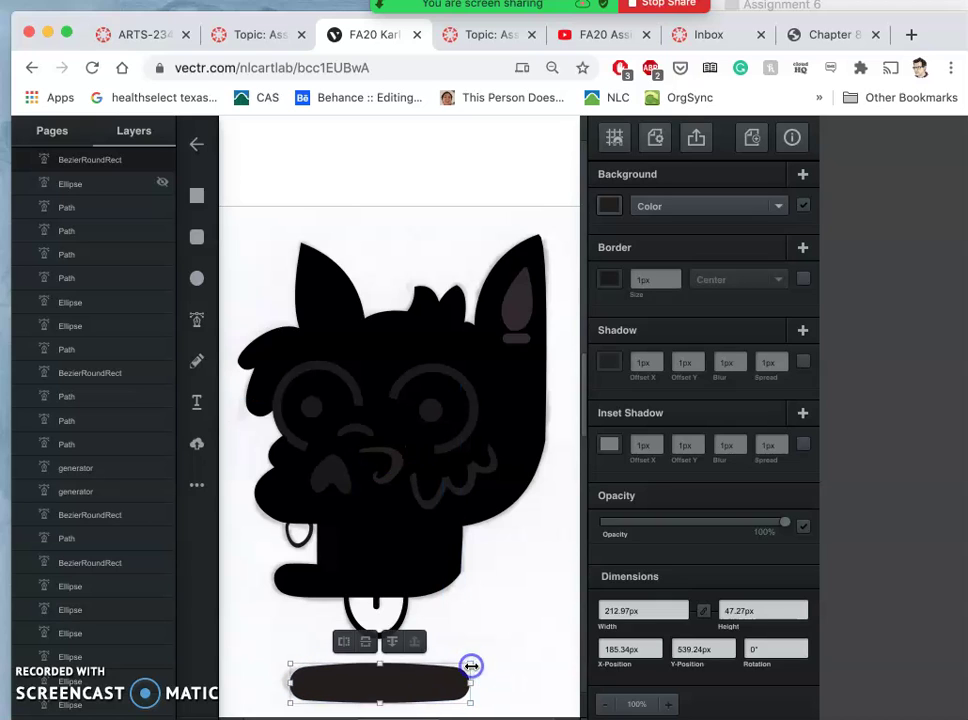
click(512, 633)
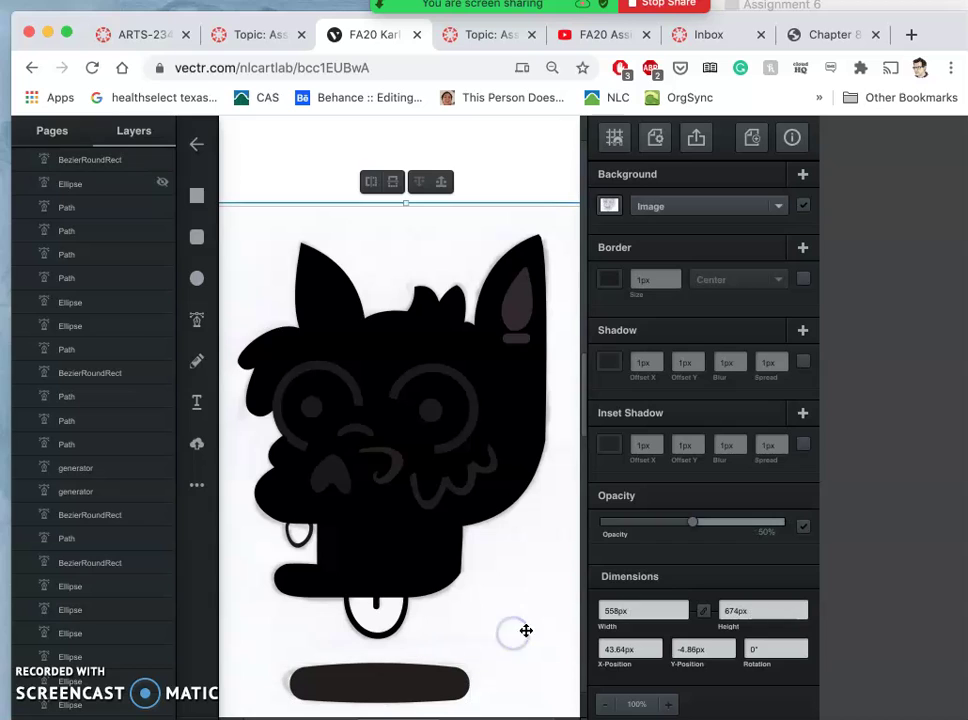
Step: Compare the rounded shadow shape with the hidden ellipse and the sketched shadow by toggling their visibility
click(158, 161)
click(161, 186)
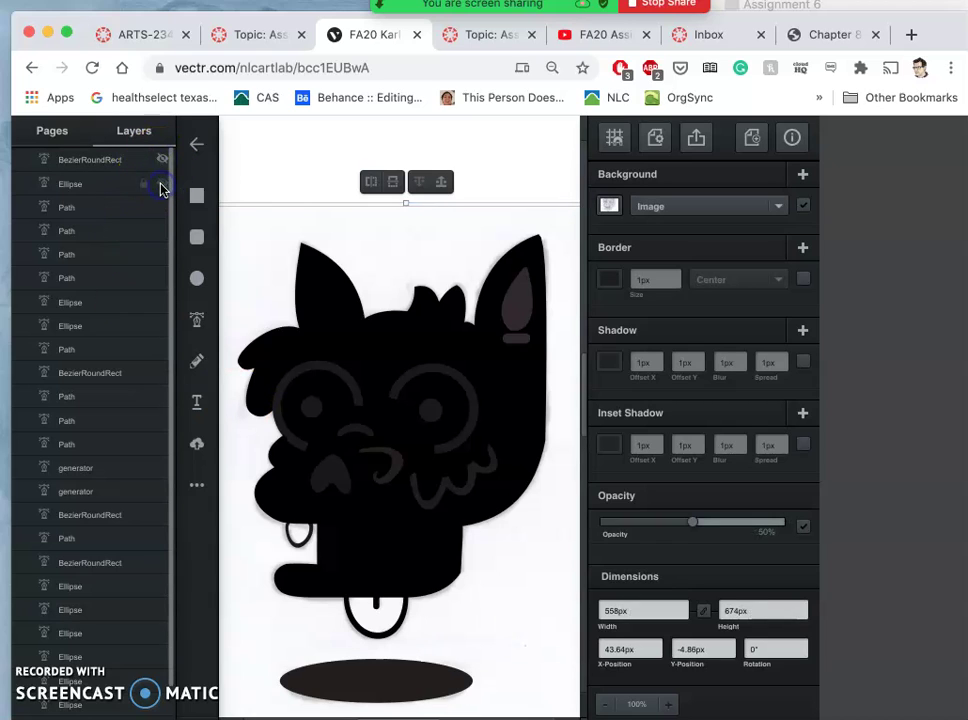
click(161, 186)
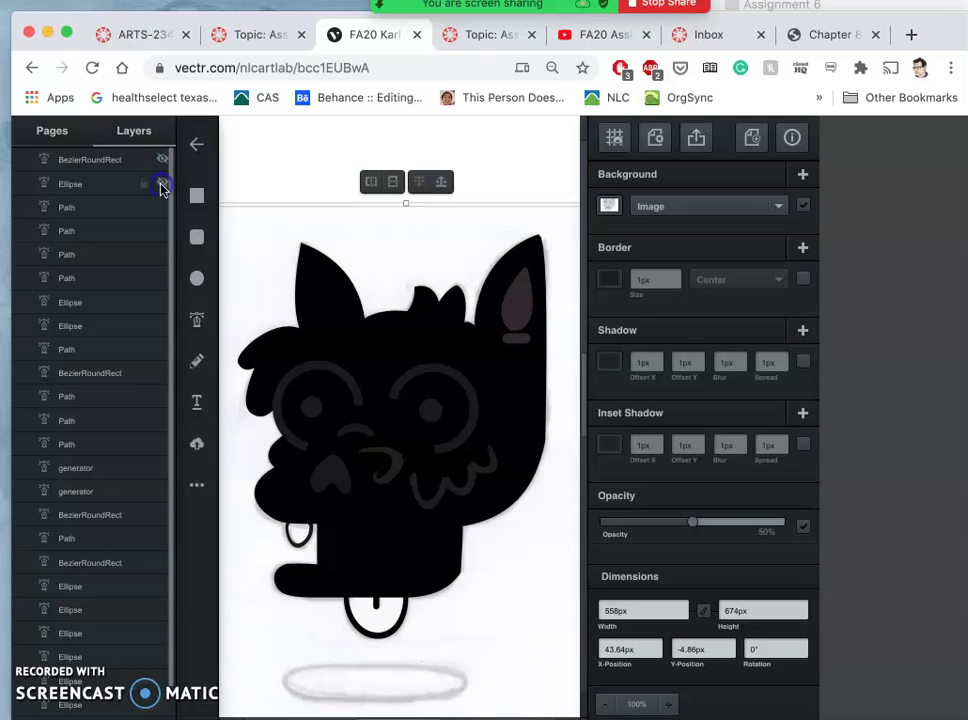
click(162, 162)
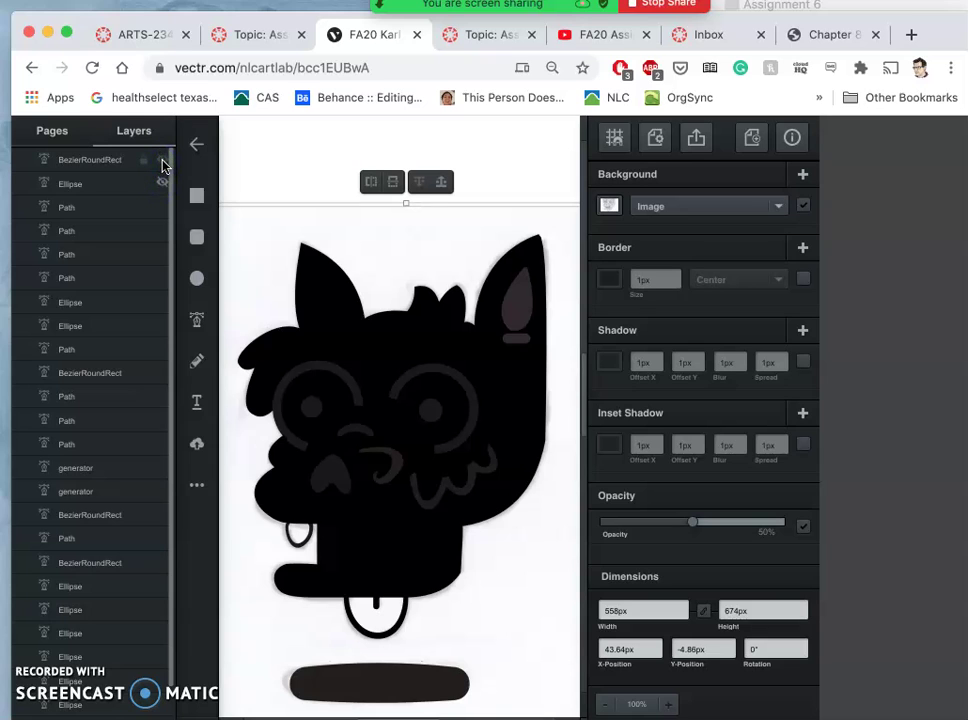
Step: Try to select the shadow shape's four corner points together for editing
click(365, 688)
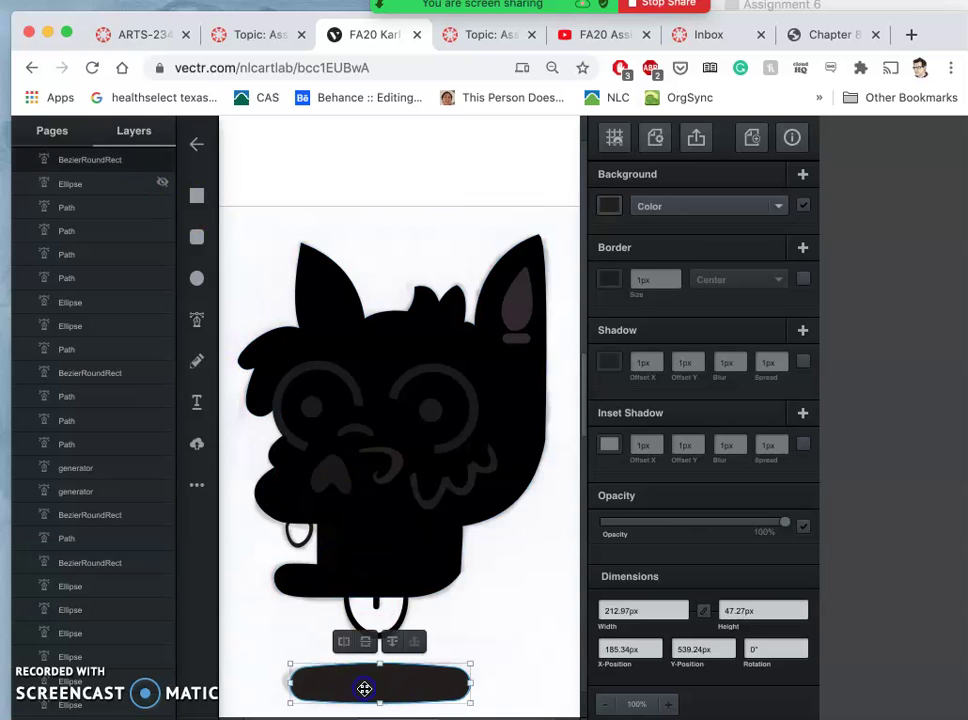
double_click(333, 681)
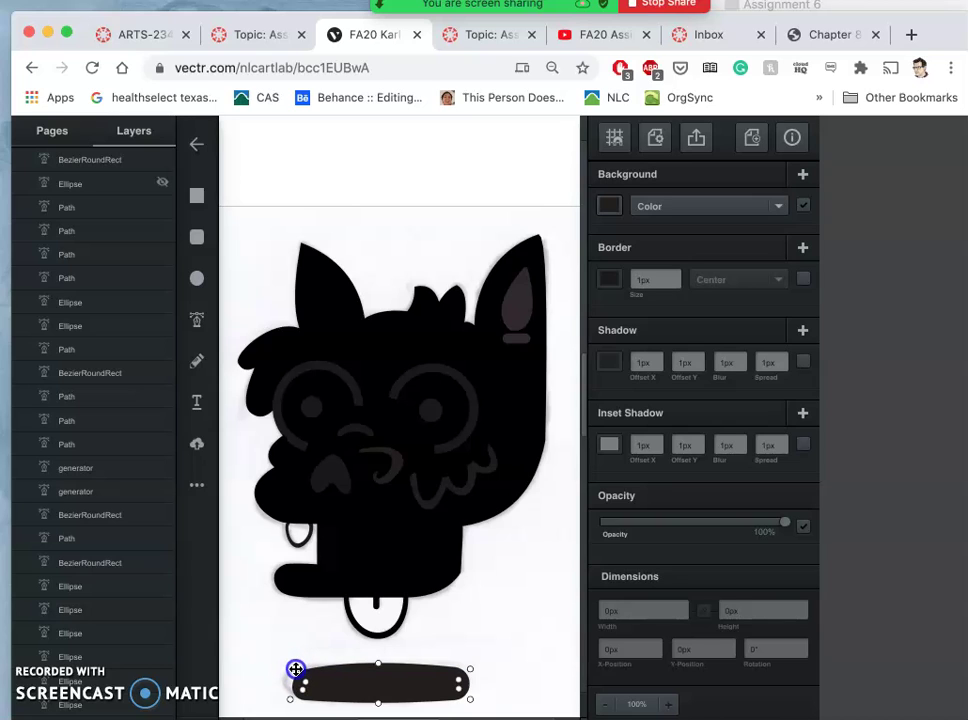
click(296, 668)
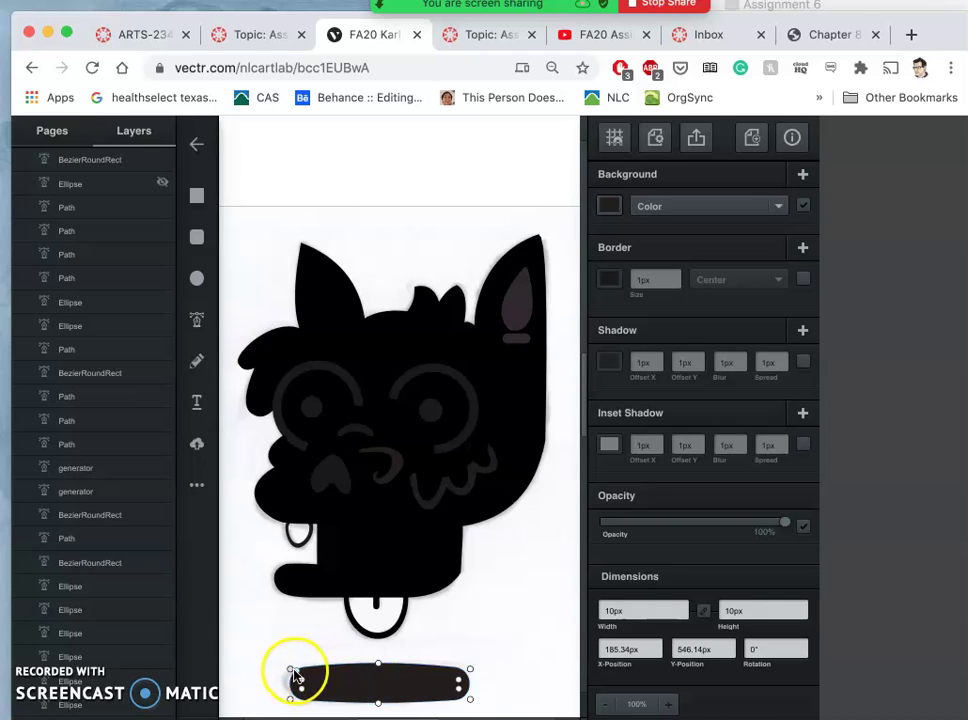
click(290, 670)
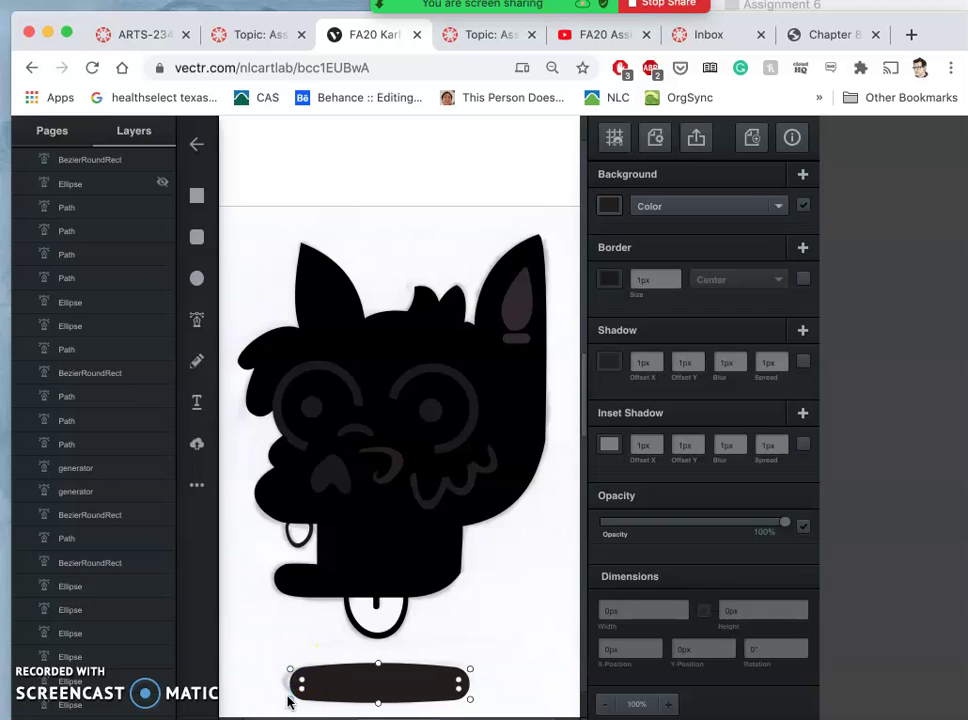
click(289, 698)
shift+click(469, 669)
click(470, 700)
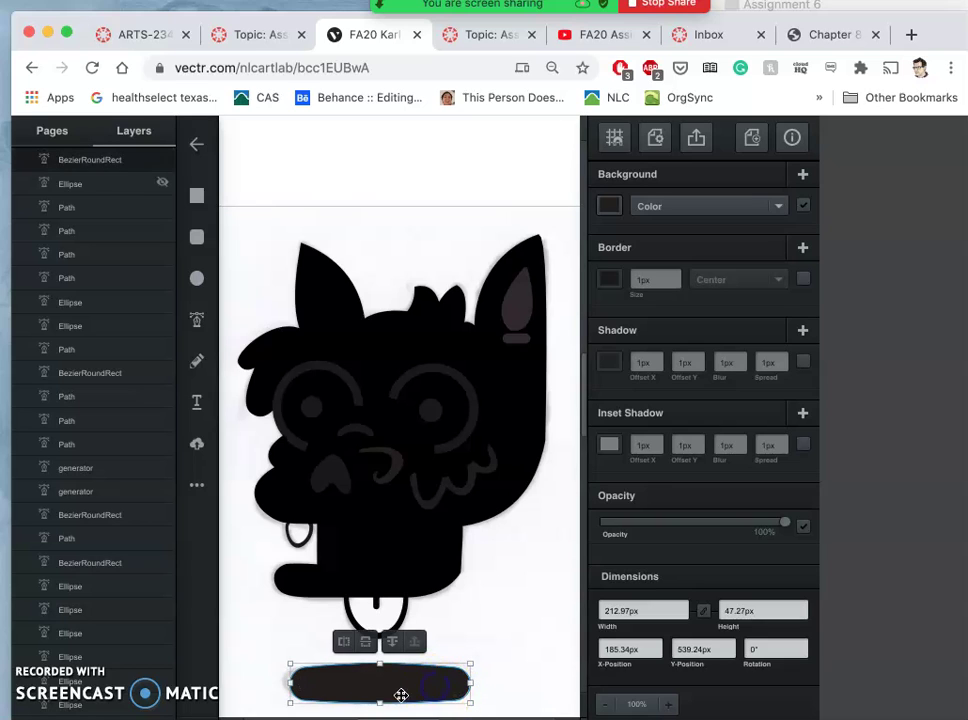
Step: Stretch the shadow shape upward to about 53 px high
drag(380, 659, 379, 653)
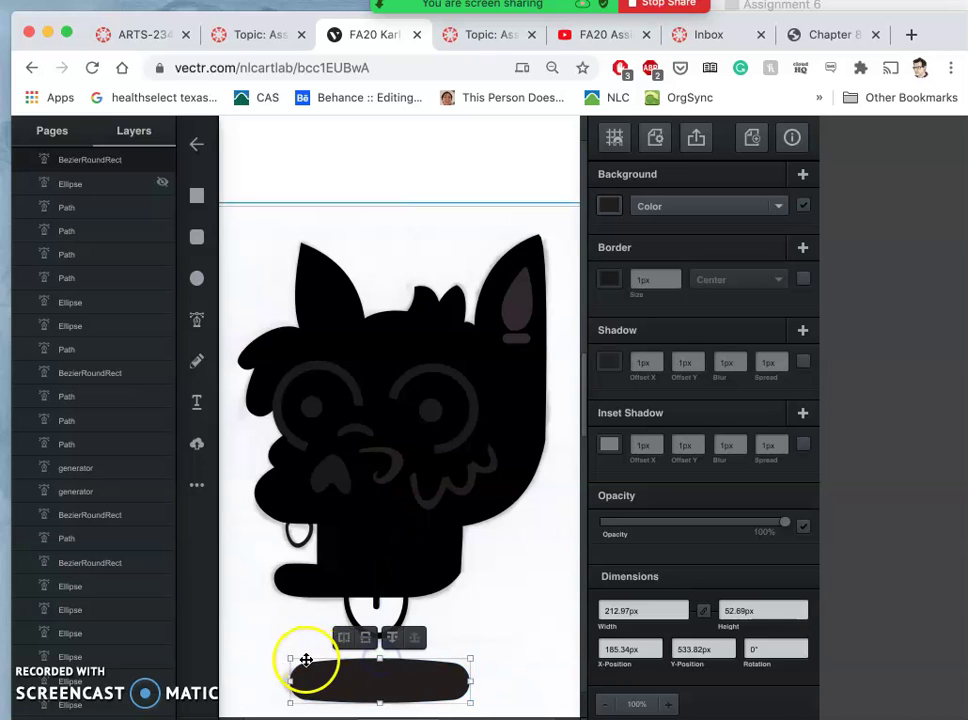
click(272, 652)
Step: Curve the shadow shape's two left corner points and move them inward, the upper to X 190.34 px and the lower to X 201.34 px
double_click(322, 679)
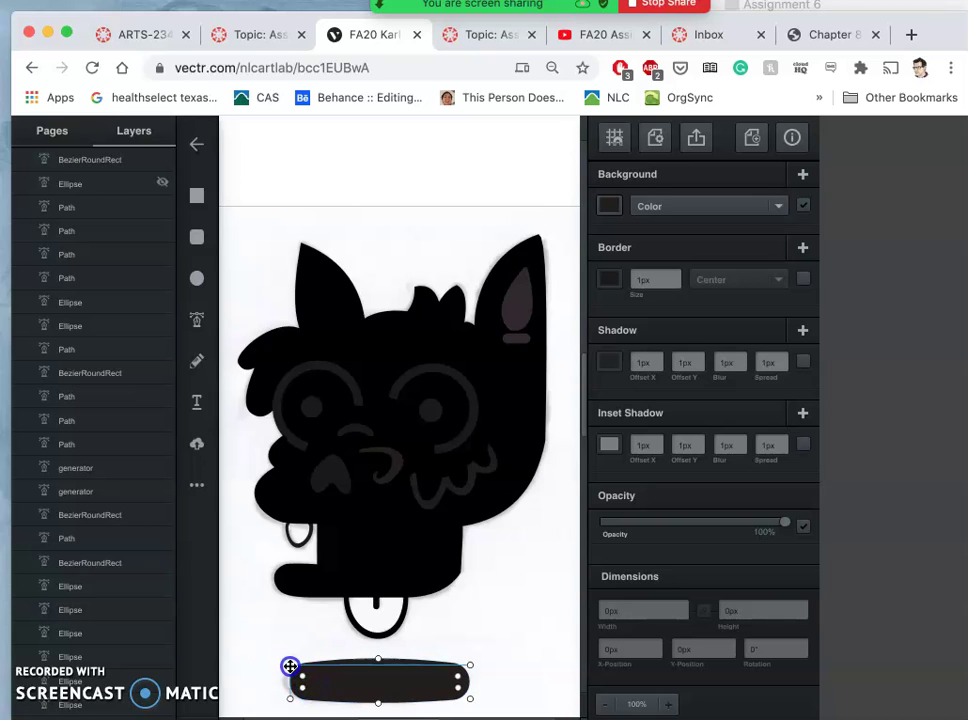
click(287, 665)
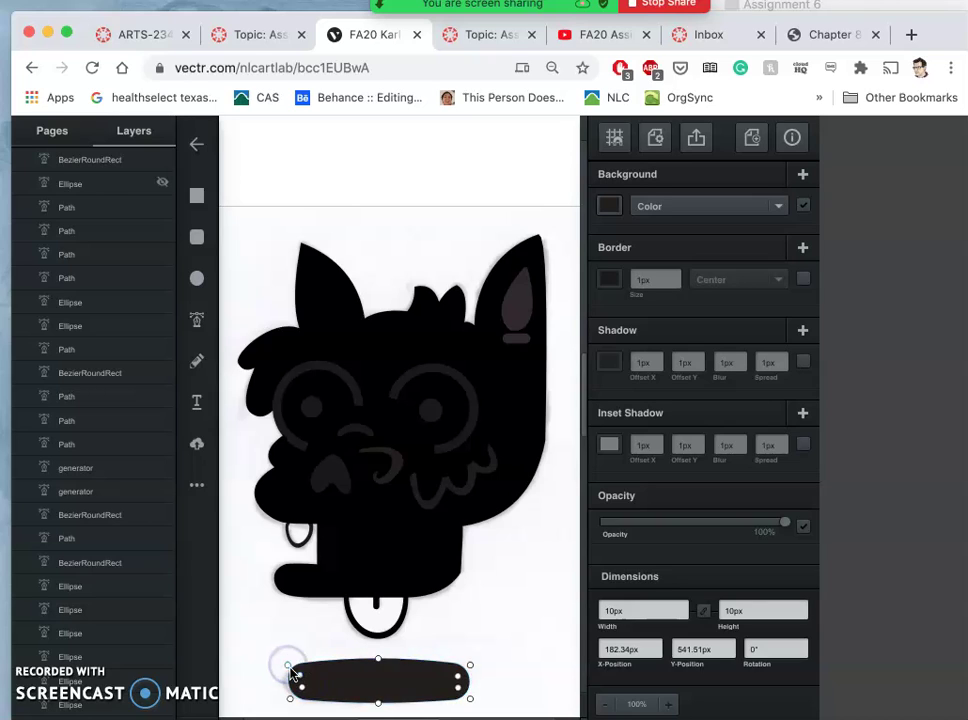
click(286, 668)
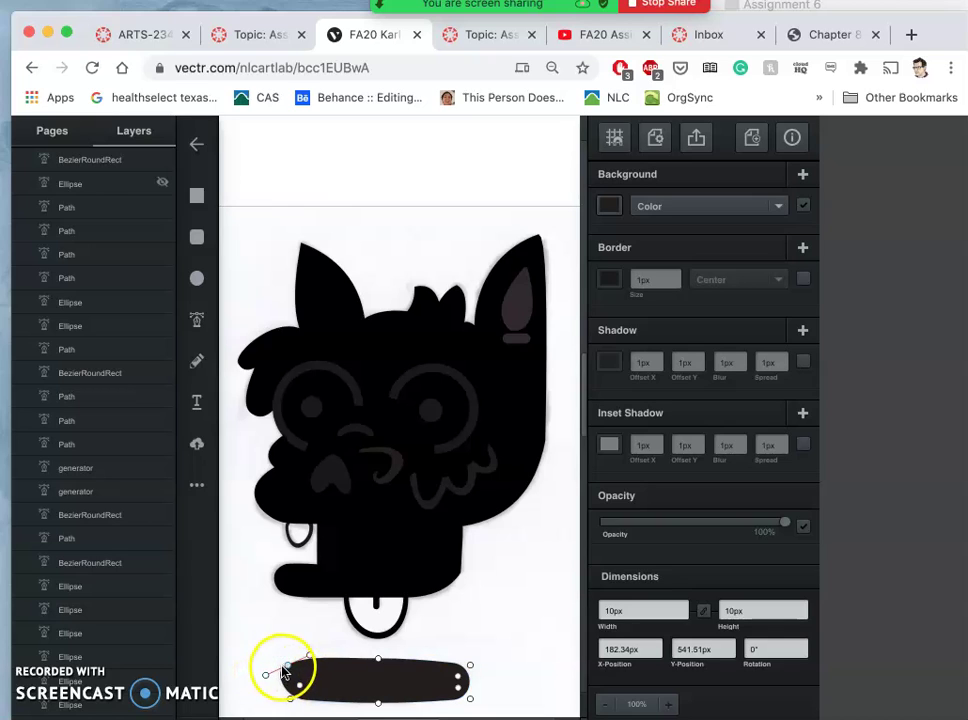
drag(285, 668, 292, 665)
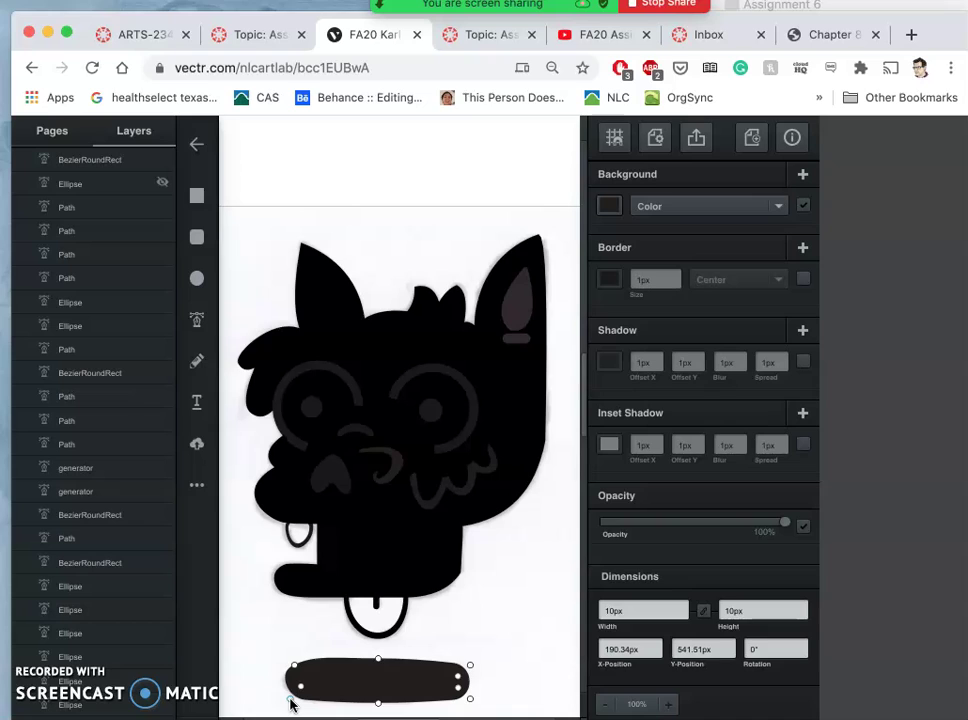
drag(289, 700, 304, 698)
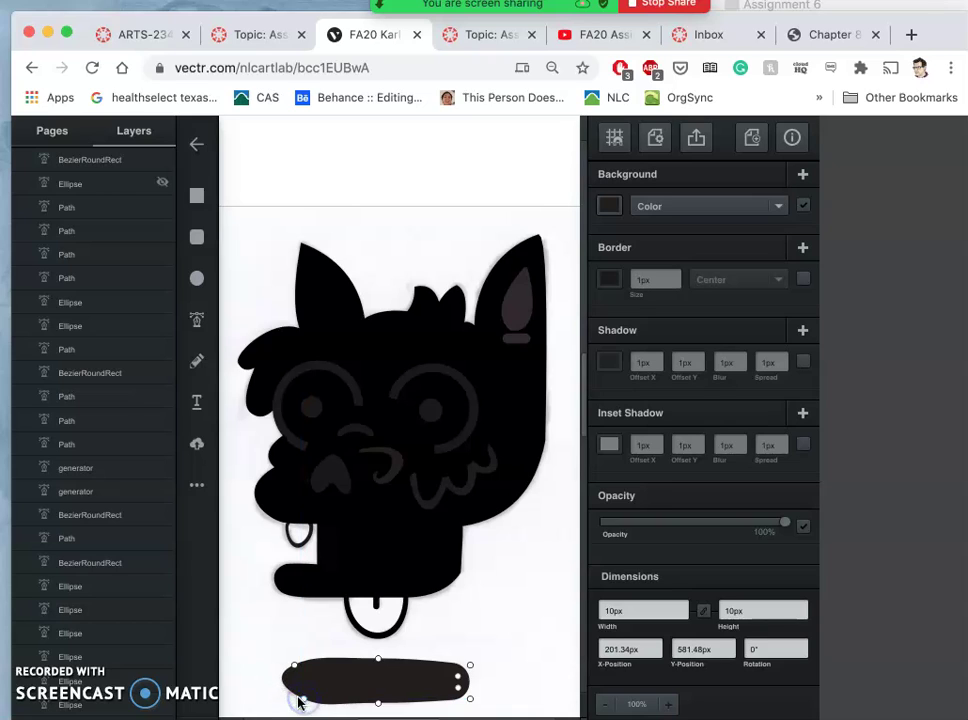
Step: Curve the shadow shape's two right corner points and delete the middle point of its upper edge
click(471, 698)
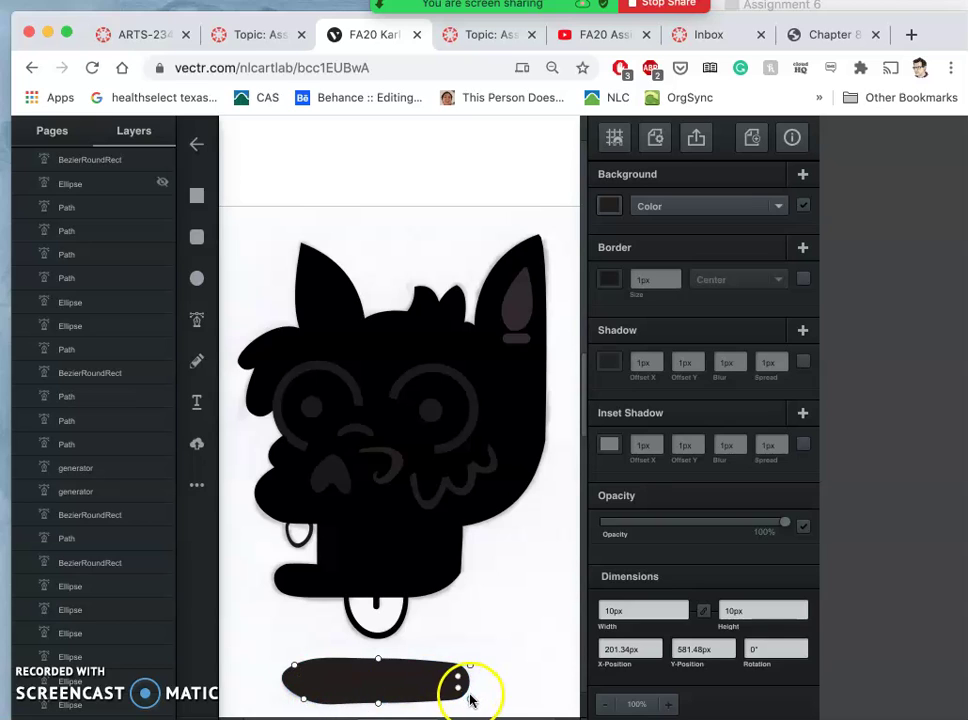
click(472, 667)
double_click(471, 667)
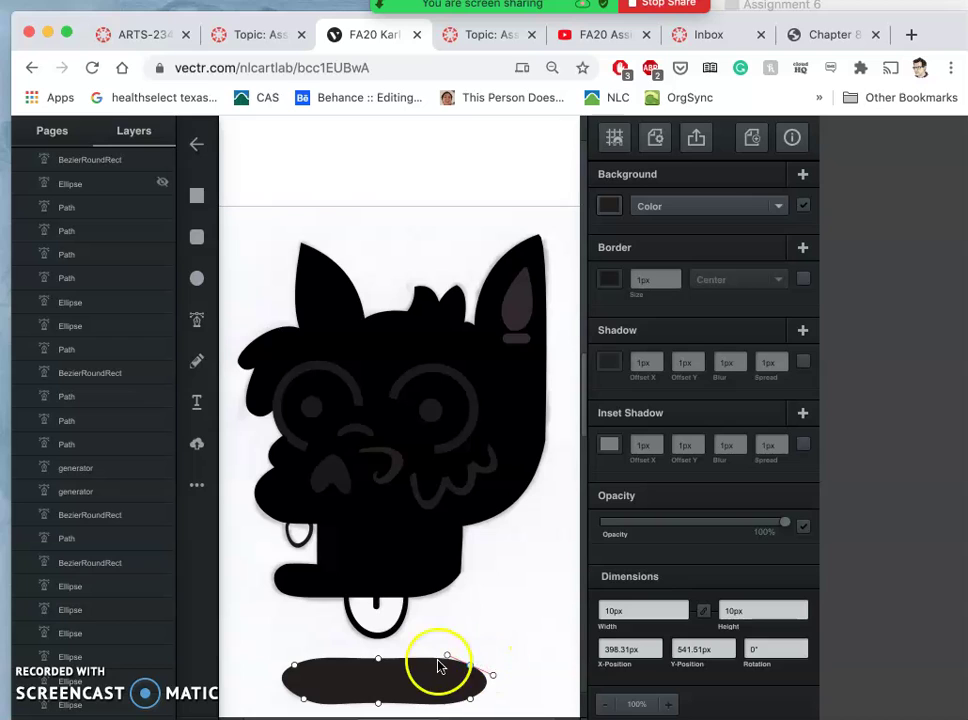
click(378, 660)
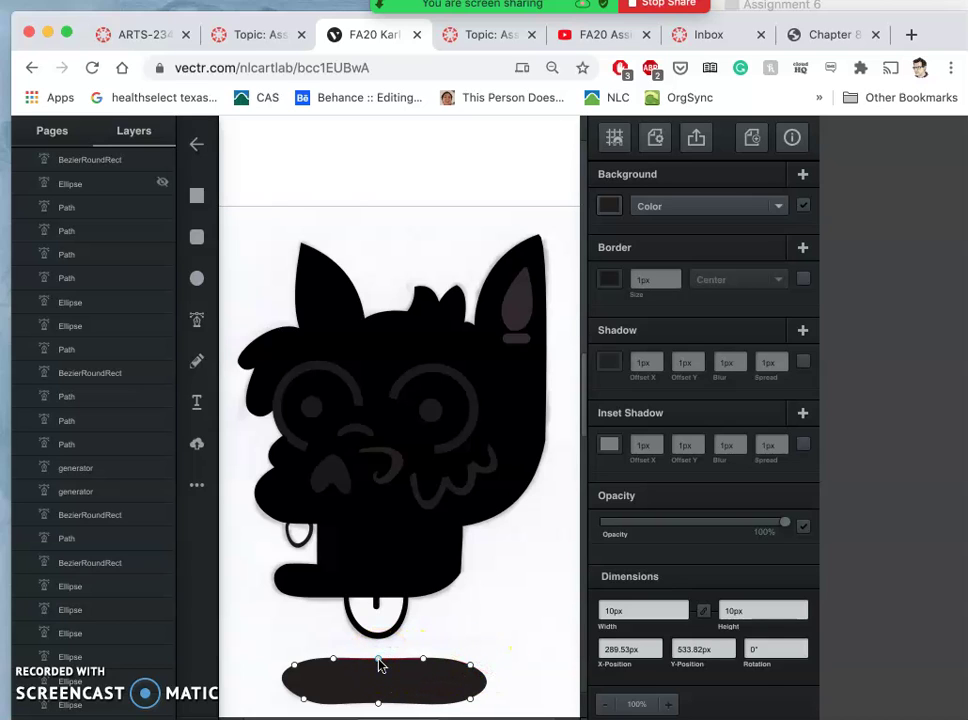
key(BackSpace)
Step: Move the shadow shape's lower-left point outward to X 194.34 px and adjust its curve handles to smooth the lower edge
click(379, 703)
drag(377, 705, 300, 697)
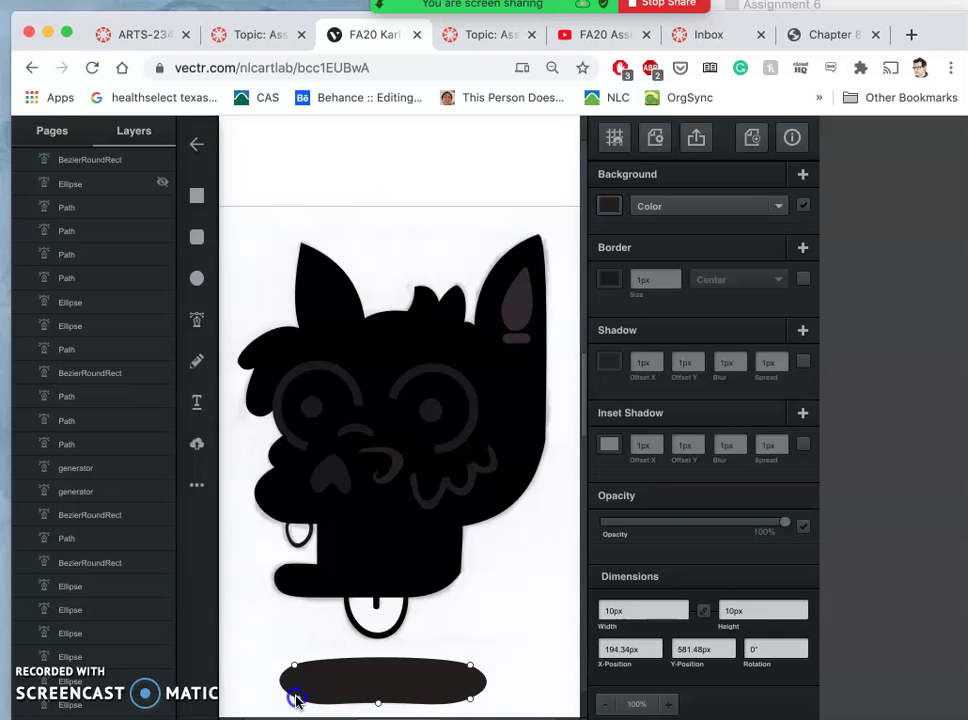
click(316, 710)
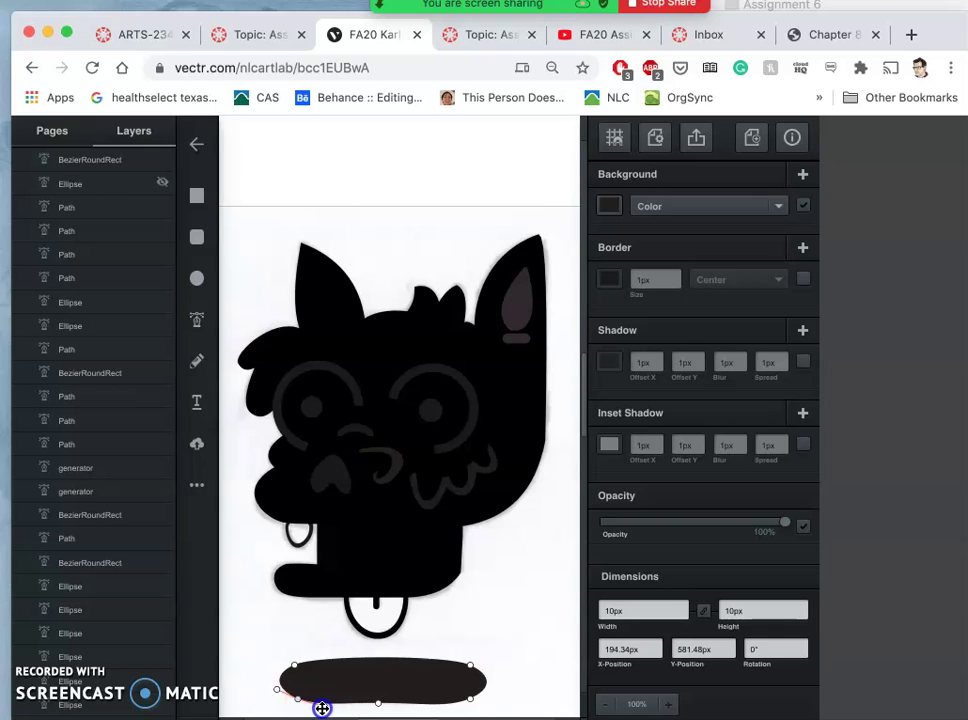
click(471, 707)
click(313, 694)
click(280, 697)
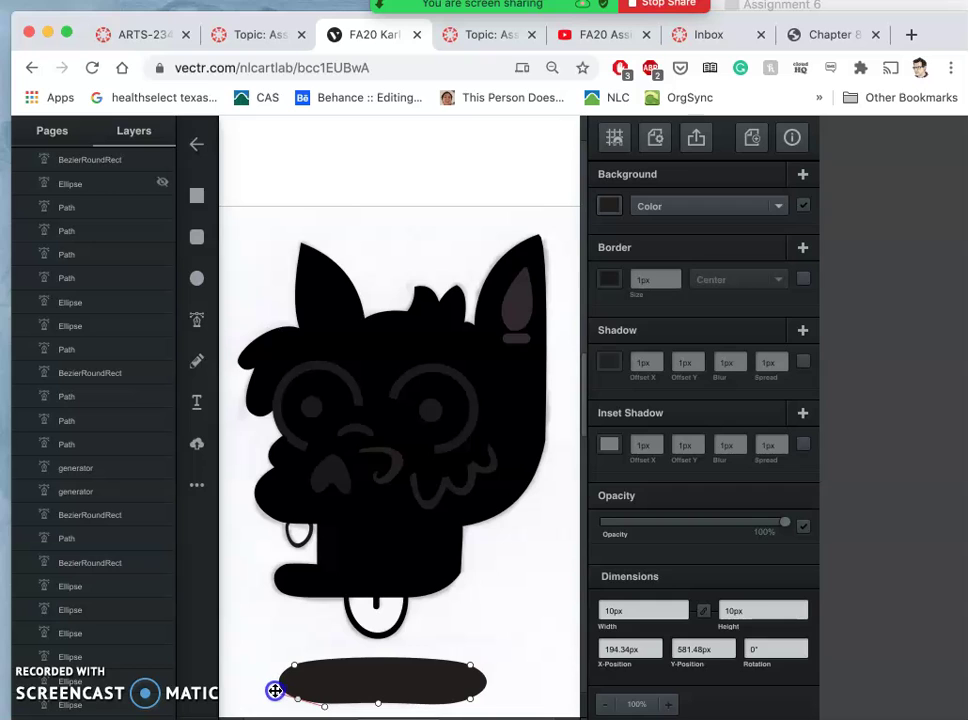
click(516, 696)
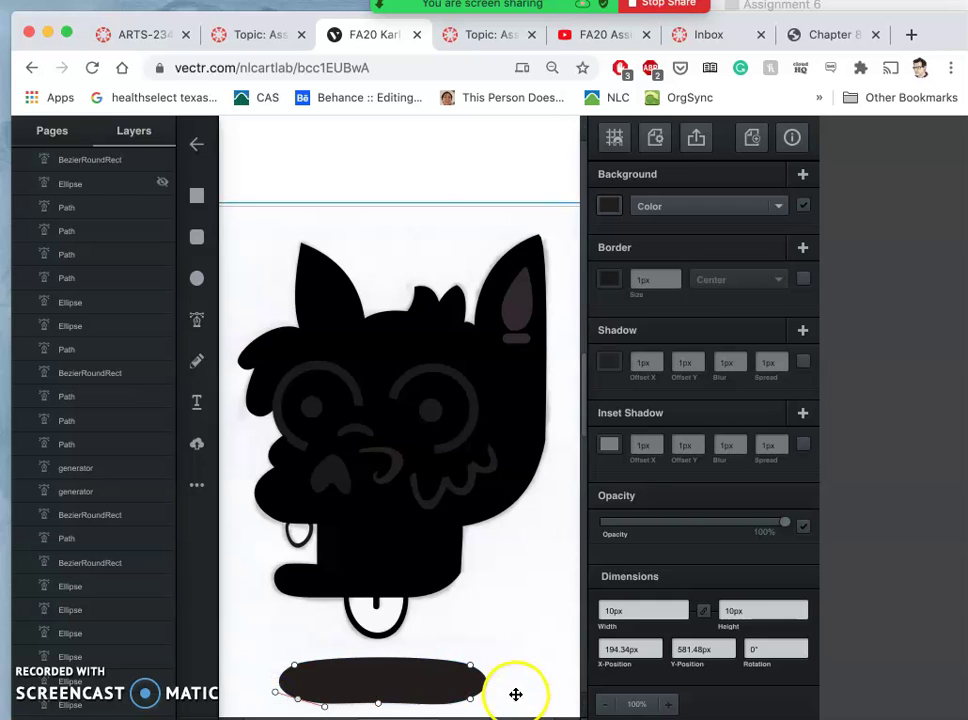
click(516, 694)
Step: Open the black head silhouette for point editing and examine the anchor points along its outline
click(425, 498)
click(274, 344)
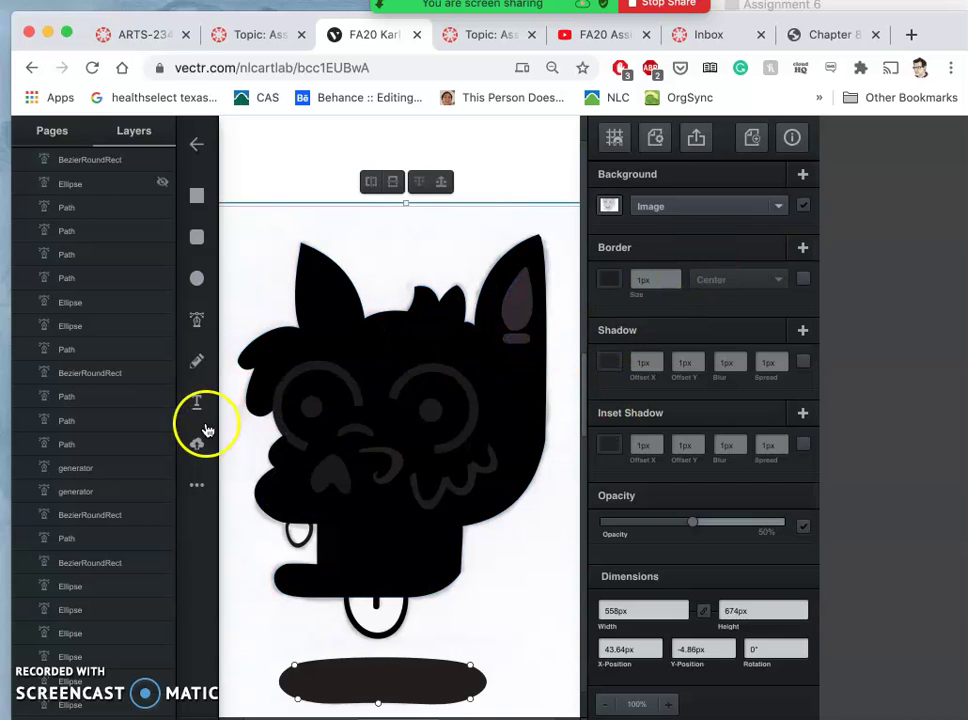
scroll(132, 540, down, 2)
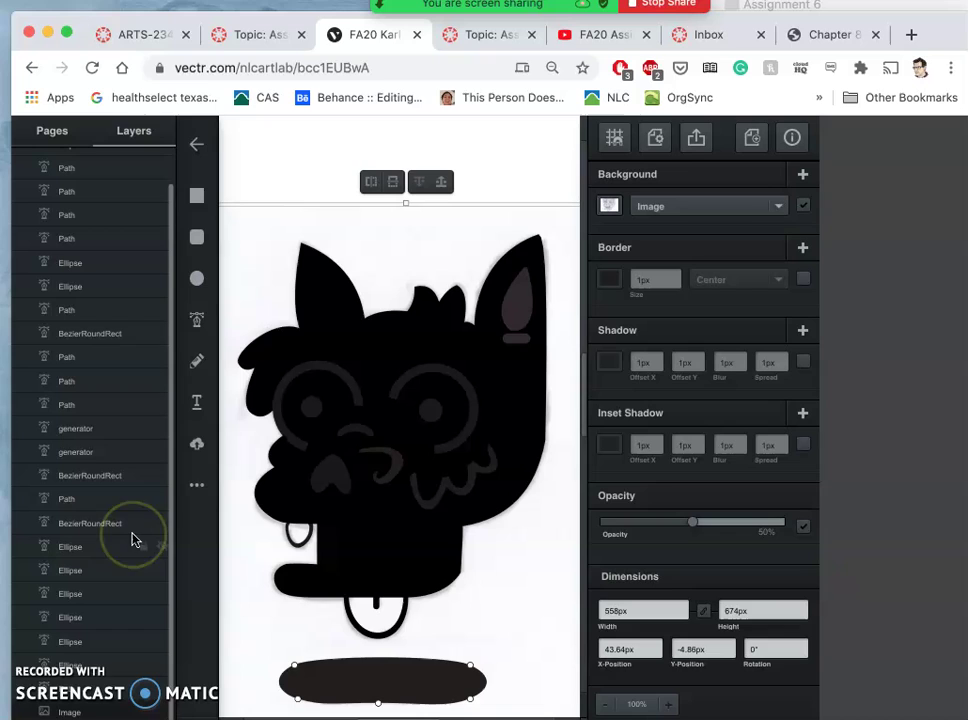
click(145, 697)
click(398, 560)
click(525, 462)
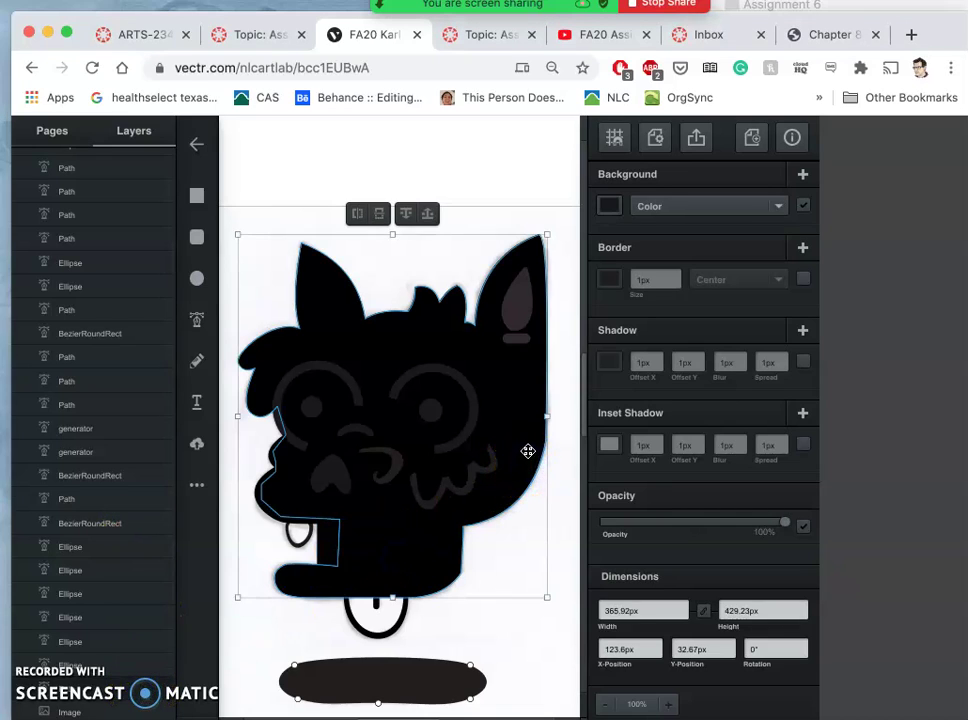
double_click(528, 451)
click(548, 562)
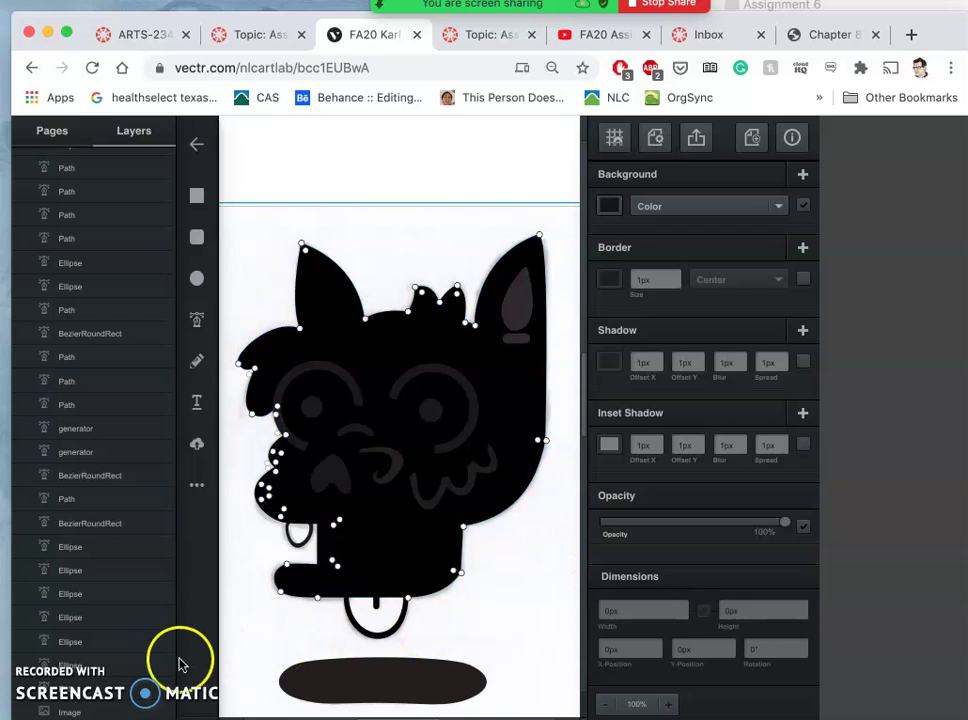
click(148, 693)
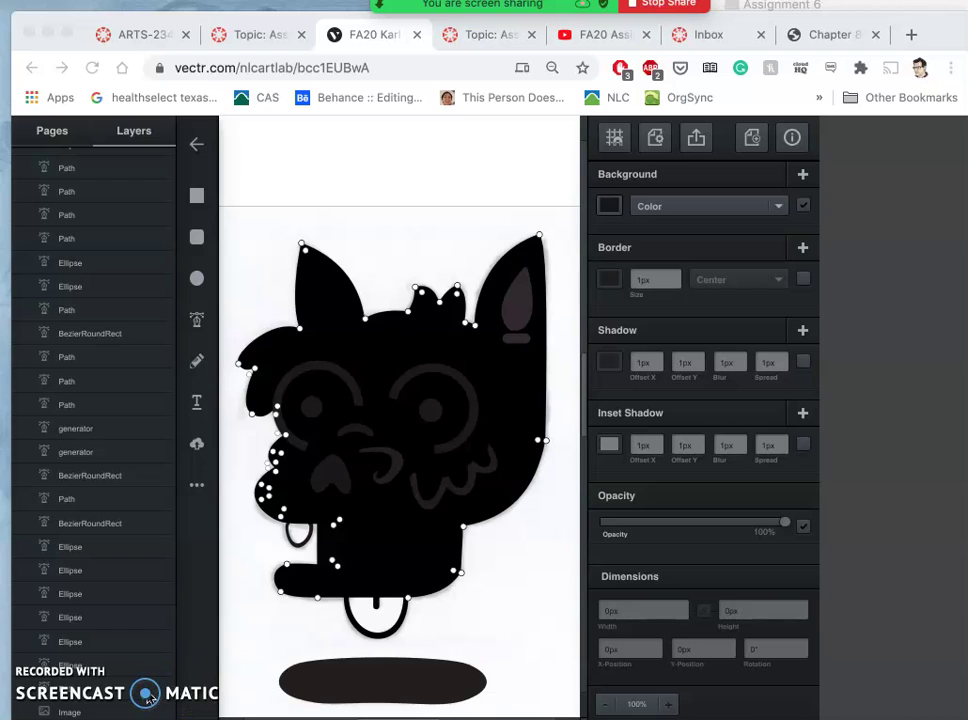
Step: Leave point editing of the black head silhouette and lock that object
right_click(522, 400)
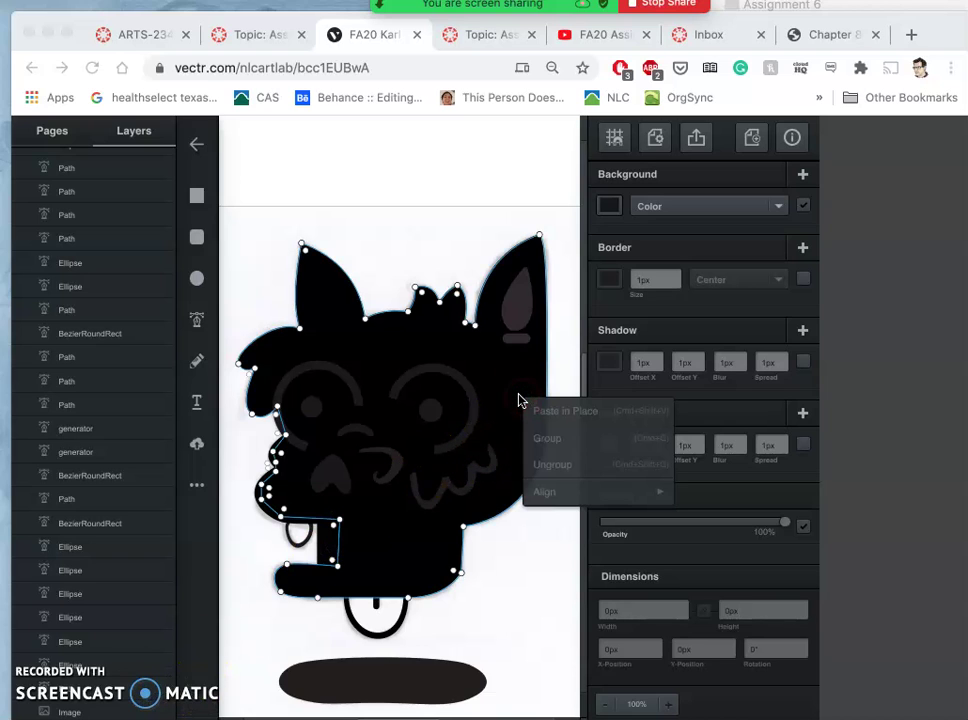
right_click(517, 394)
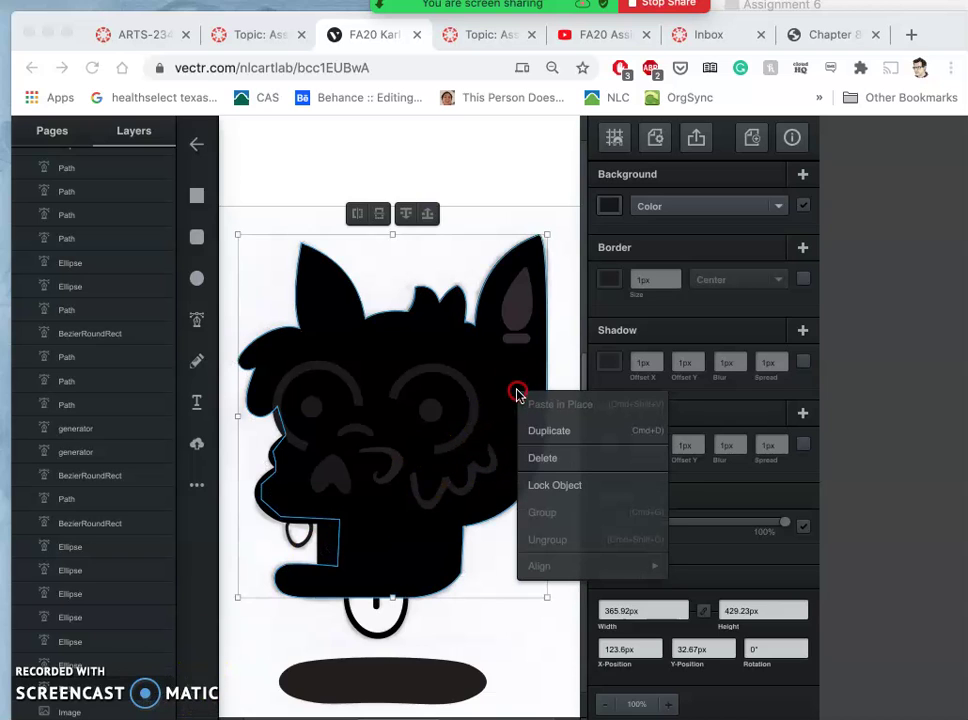
click(546, 488)
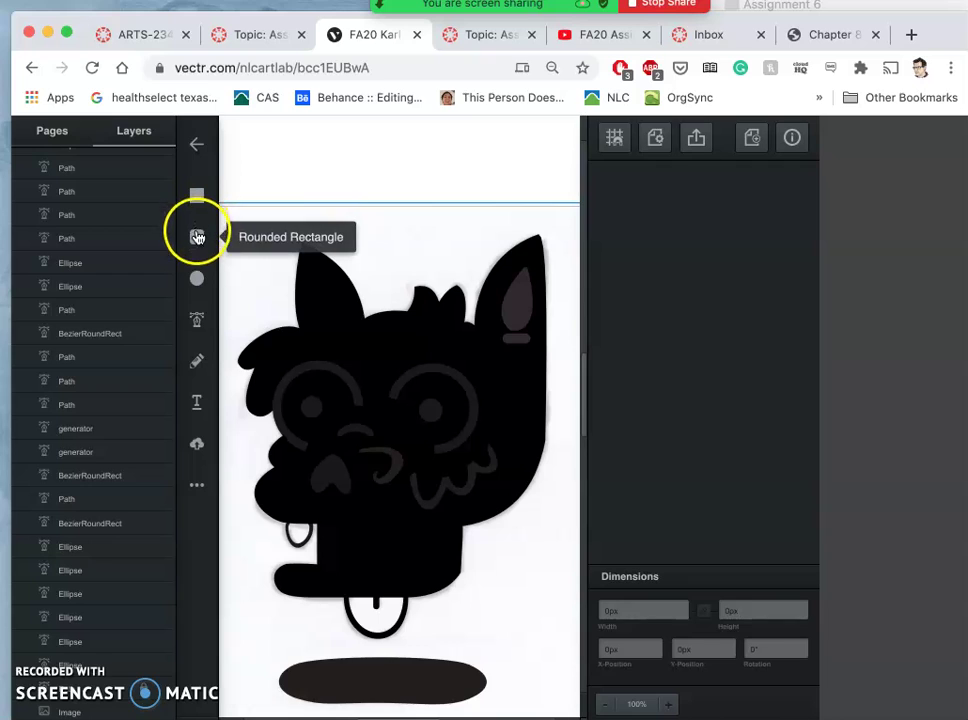
Step: Draw a closed curved Pen shape about 145 by 312 px from inside the large right ear down to the jaw's lower edge
click(198, 330)
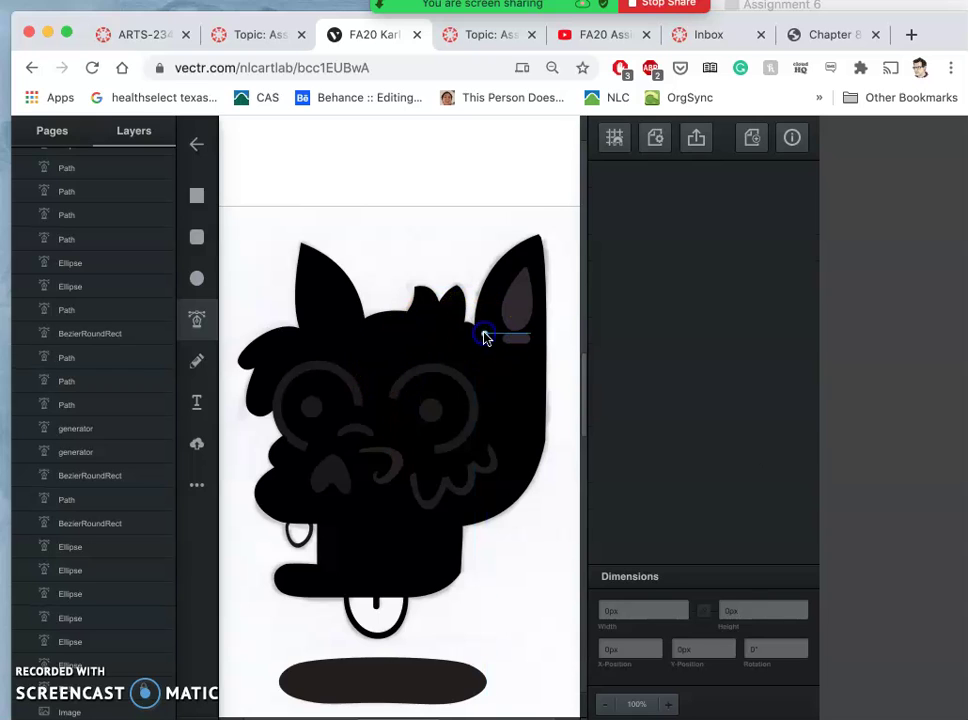
drag(484, 335, 533, 253)
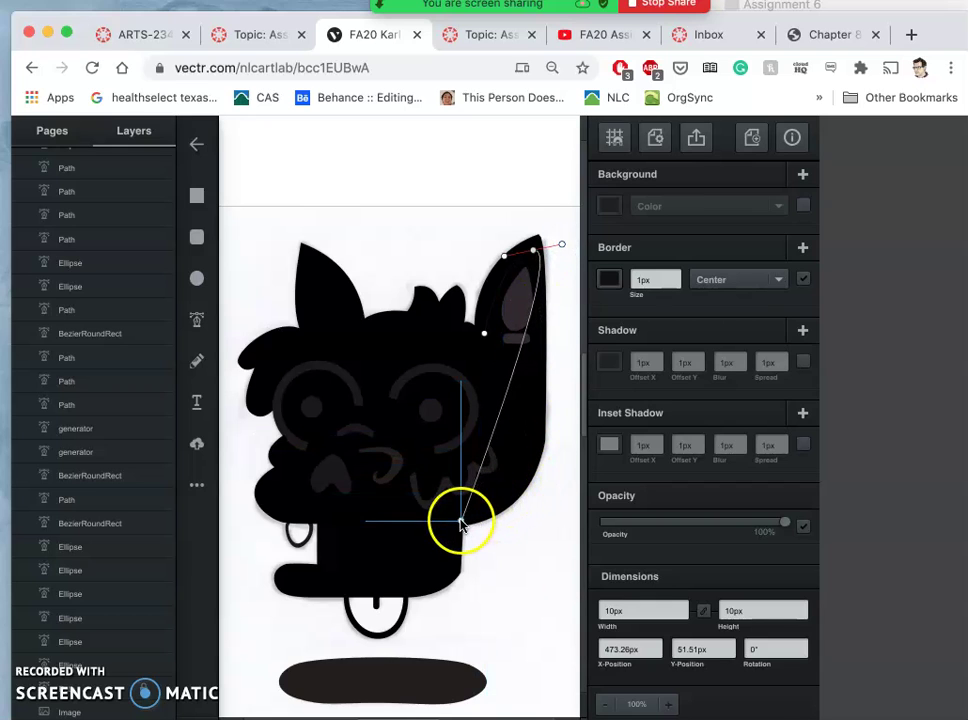
click(460, 516)
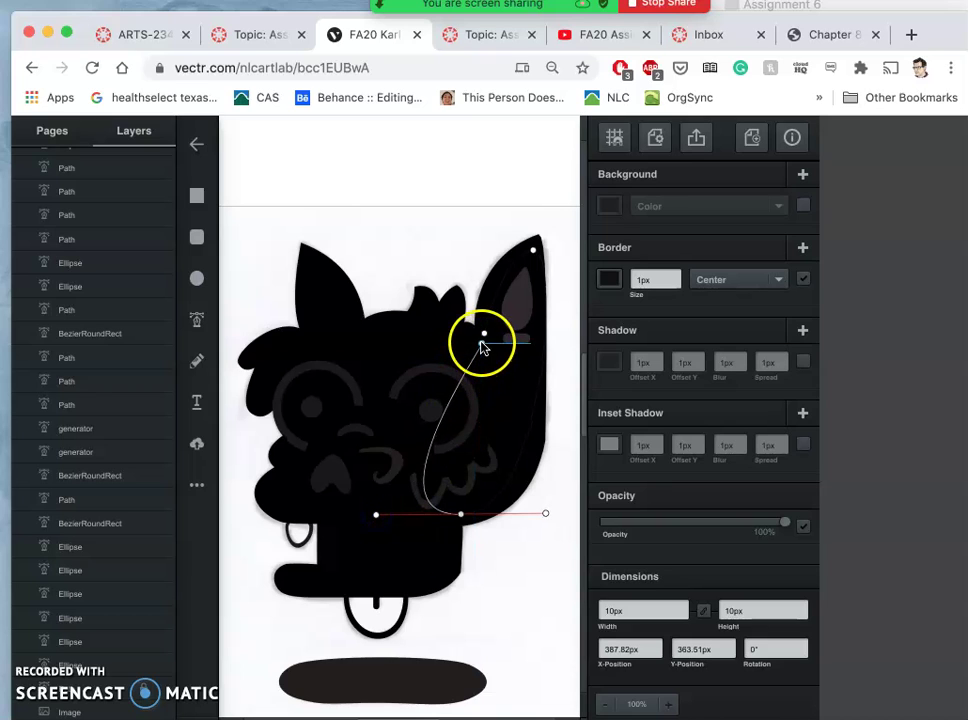
drag(482, 336, 483, 333)
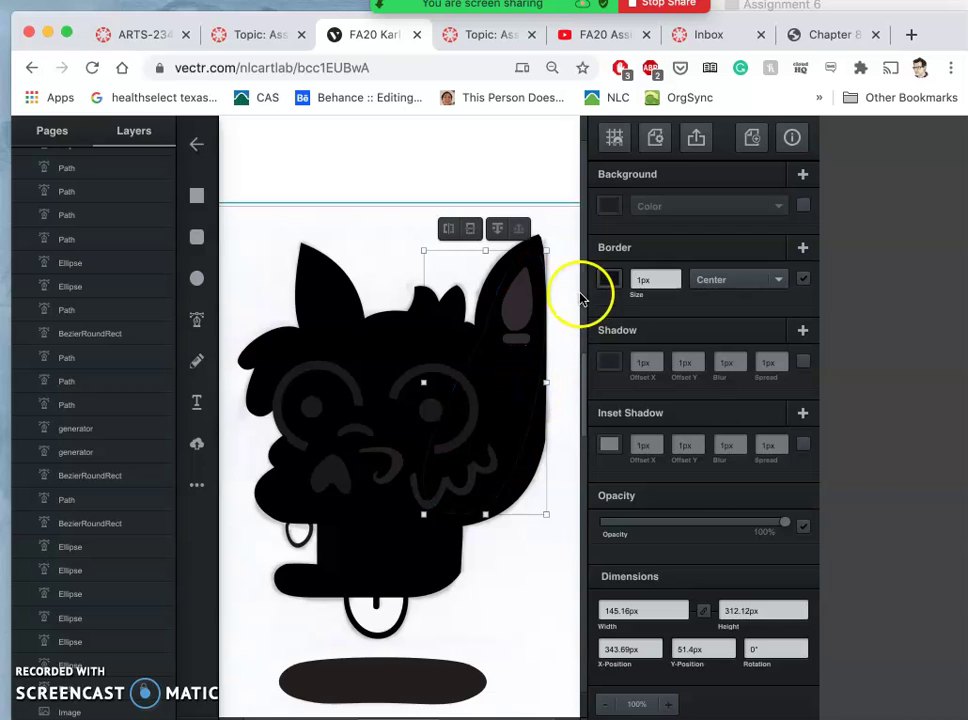
Step: Turn off the new ear shape's border and give it a solid white background fill
click(624, 277)
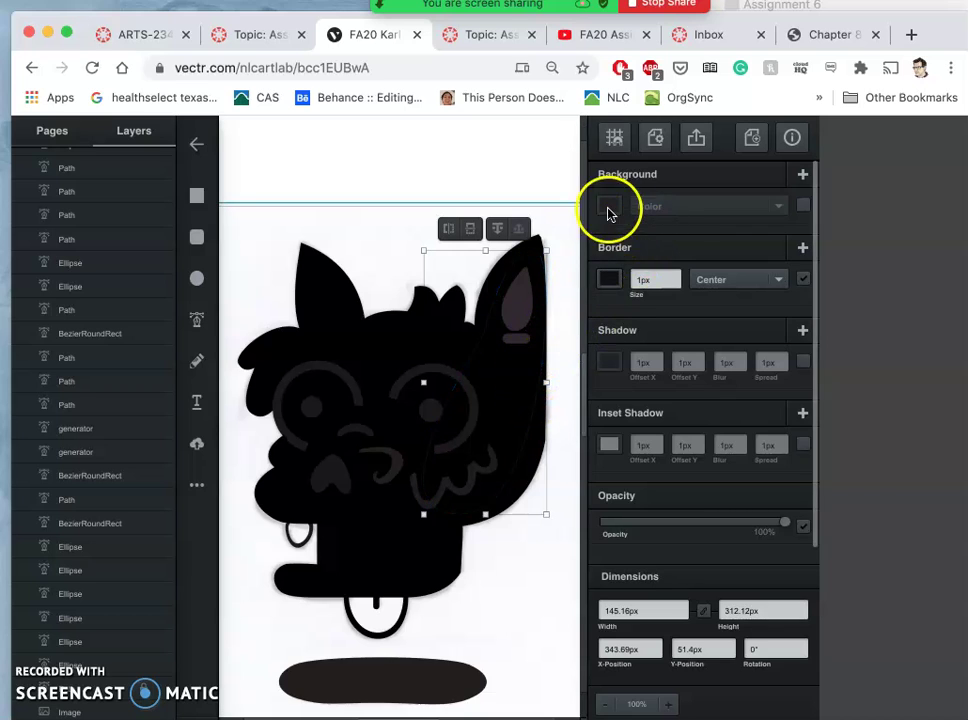
click(803, 279)
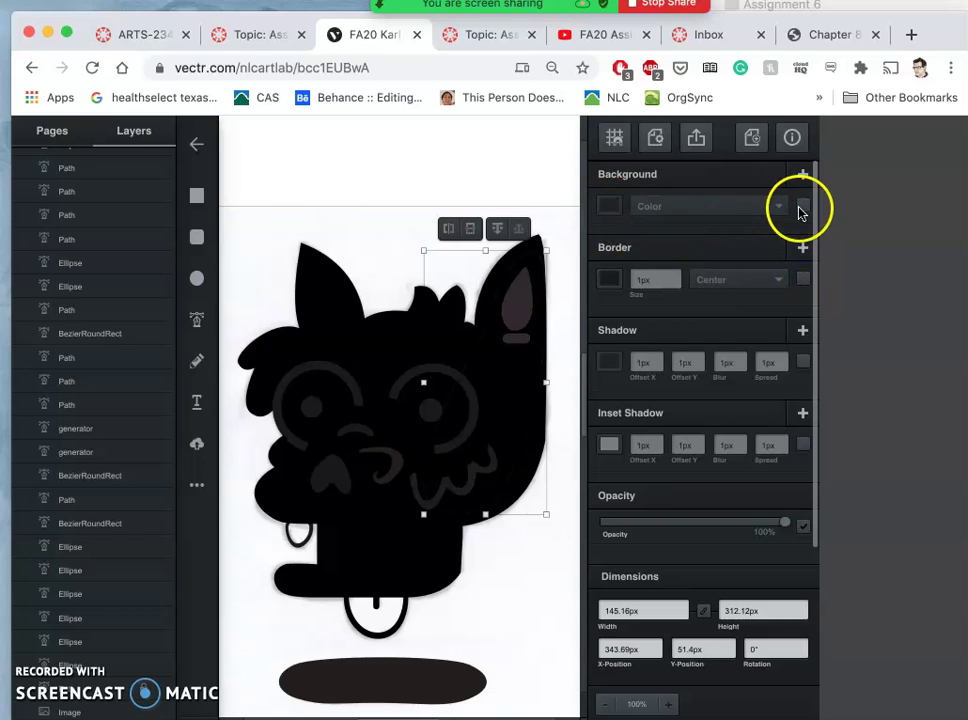
click(803, 205)
click(612, 206)
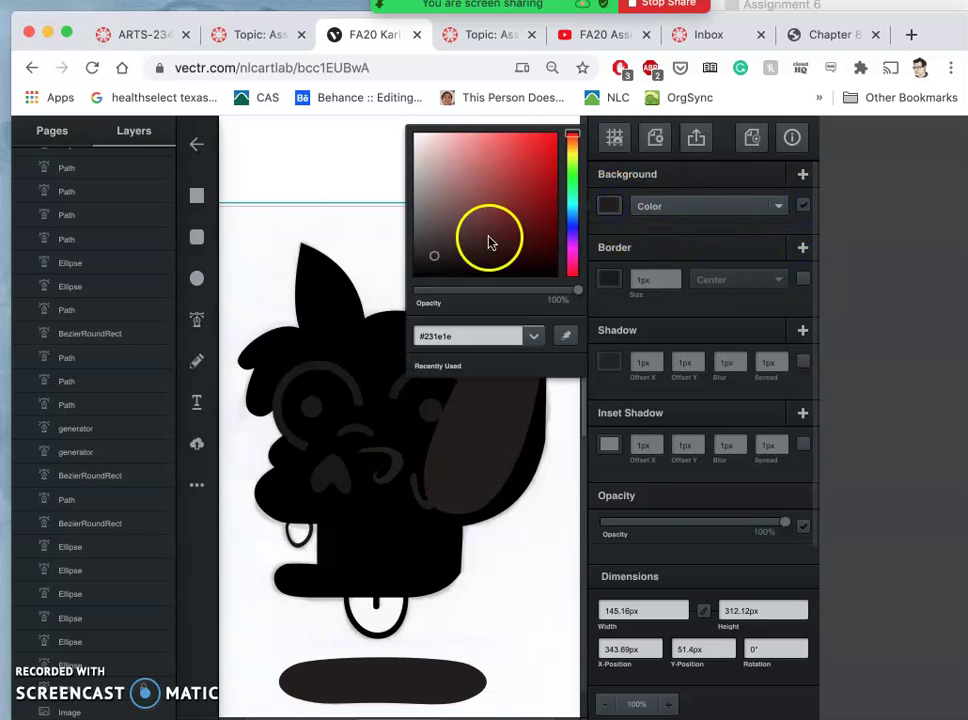
drag(471, 223, 399, 118)
click(357, 173)
click(521, 324)
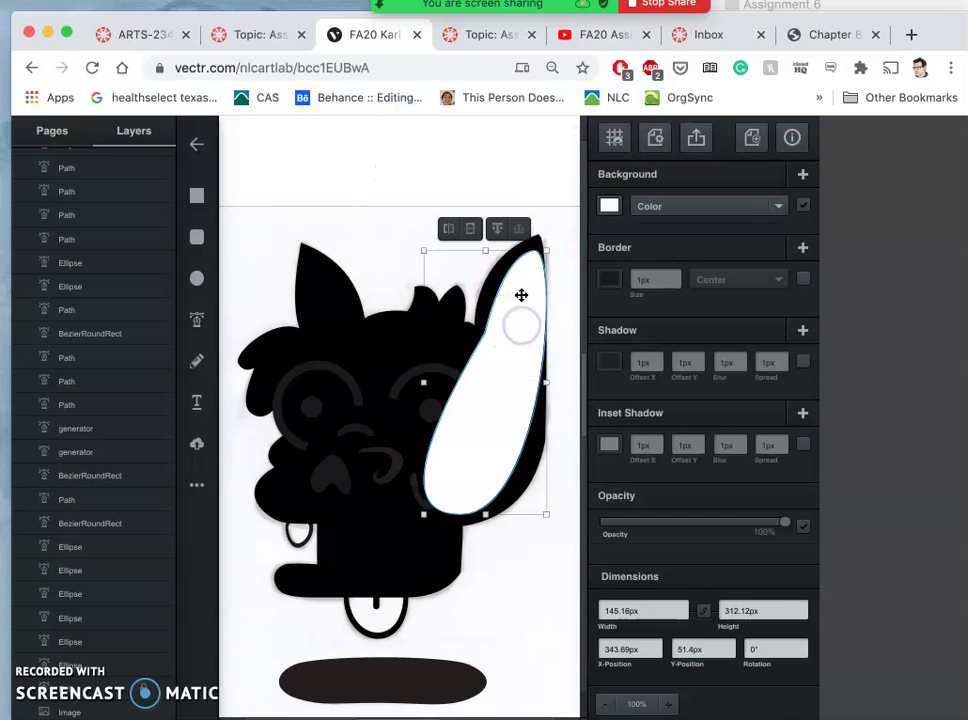
Step: Send the white ear shape backward until it lies behind the eye, cheek fur and inner-ear details but above the black head
click(497, 229)
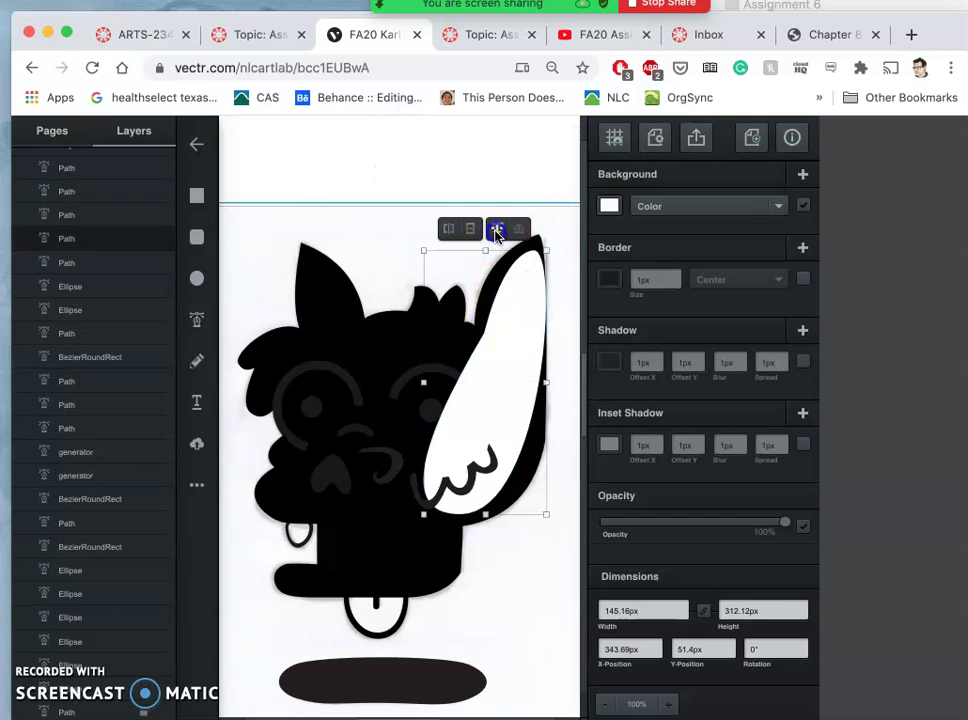
click(497, 229)
click(497, 229)
click(497, 229)
click(497, 229)
click(497, 229)
click(497, 229)
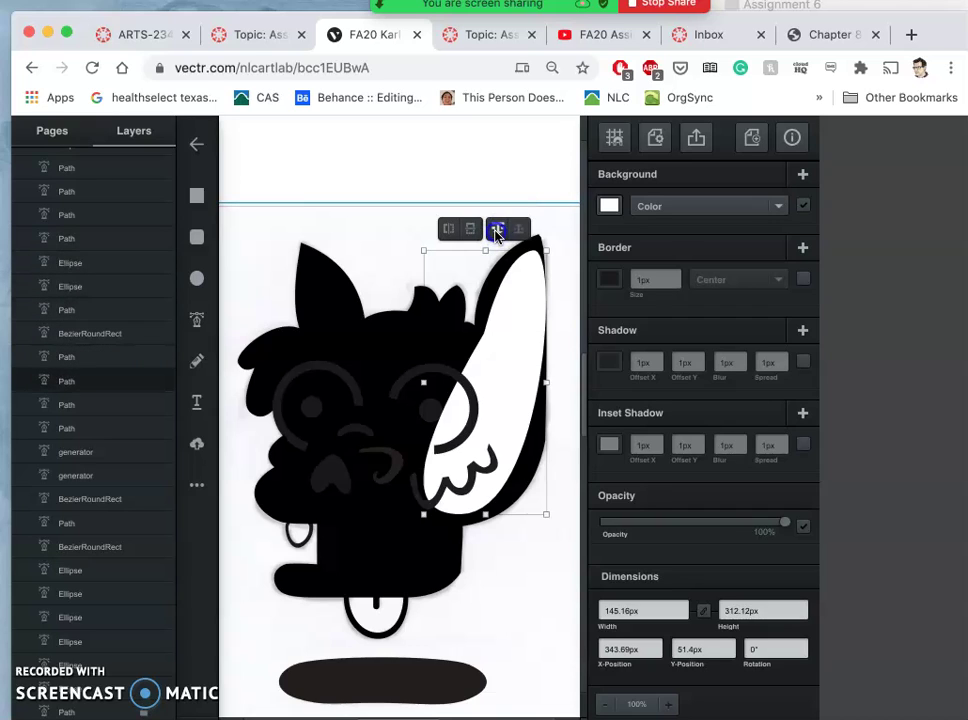
click(497, 229)
click(497, 229)
click(497, 229)
click(497, 229)
click(497, 229)
click(497, 229)
click(497, 229)
click(497, 229)
click(497, 229)
click(497, 229)
click(497, 229)
click(497, 229)
click(497, 229)
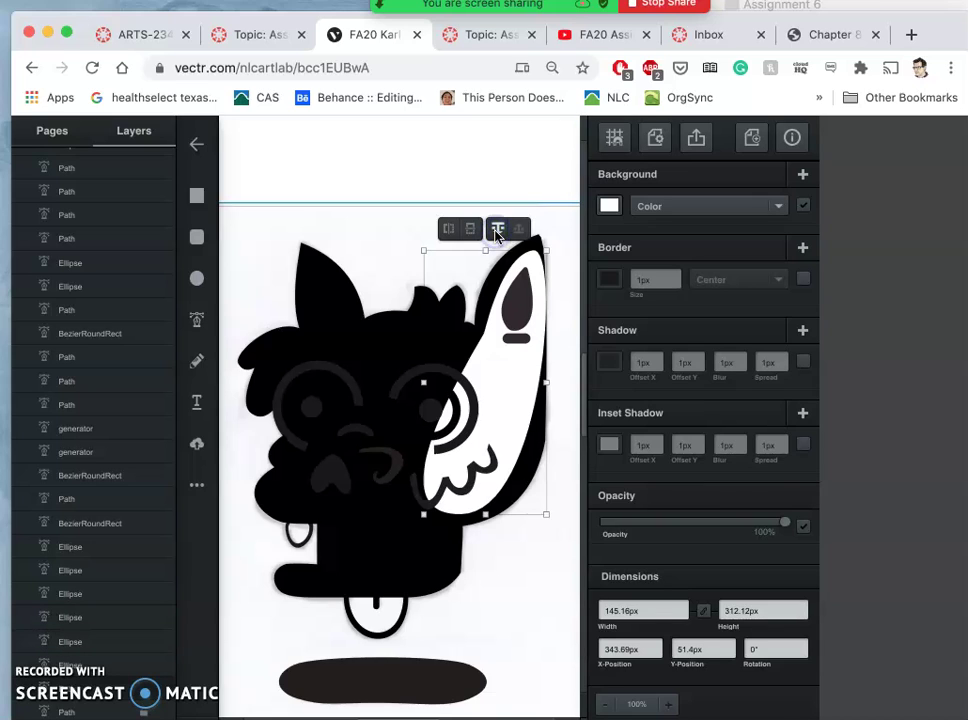
Step: Open the white ear shape for point editing and add a curve point midway along the ear's upper-left edge
double_click(522, 385)
key(super+plus)
key(super+plus)
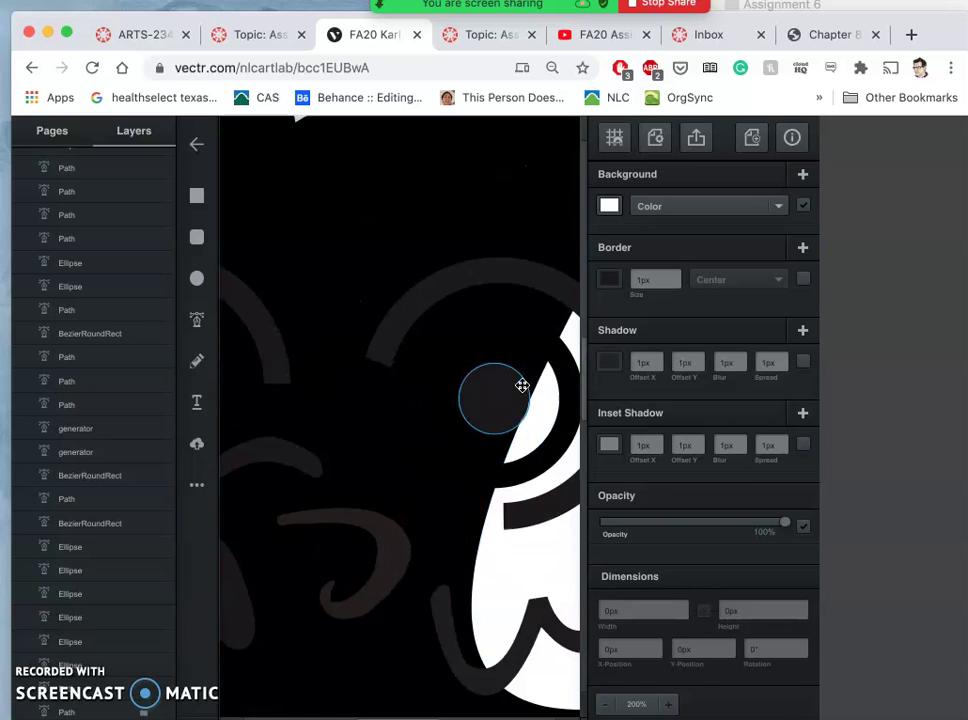
scroll(522, 385, right, 4)
scroll(522, 385, up, 5)
scroll(522, 385, right, 3)
scroll(522, 385, up, 3)
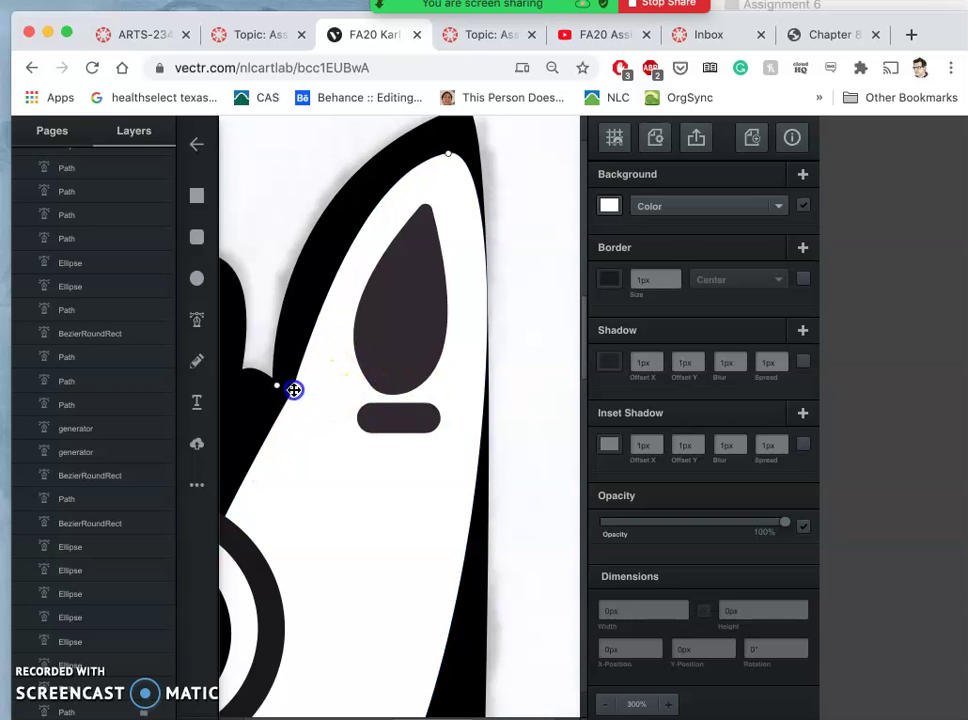
click(294, 393)
click(355, 250)
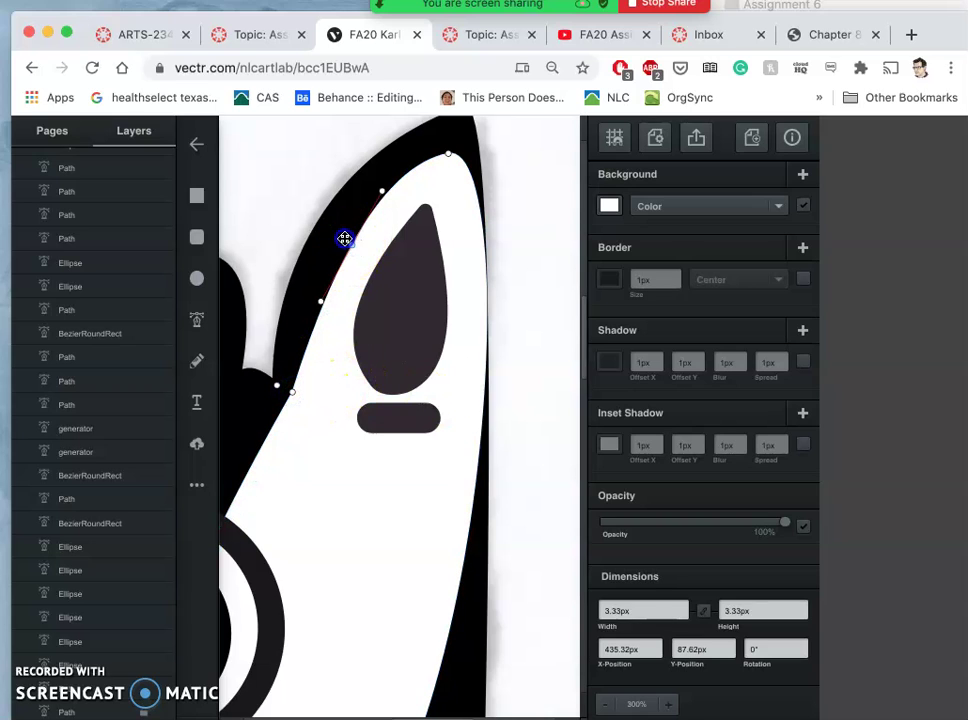